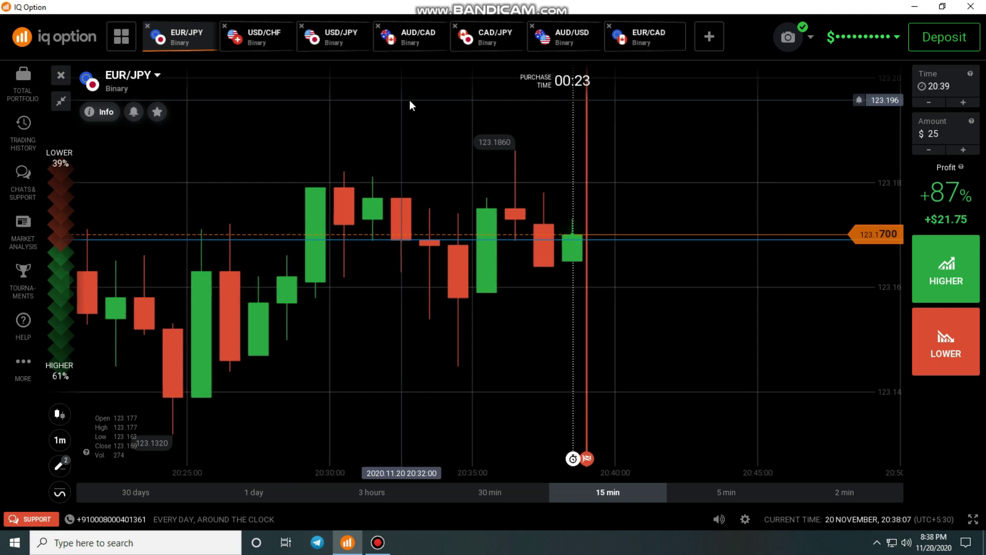
Step: Delete all the drawn lines from the EUR/JPY chart
scroll(414, 128, down, 3)
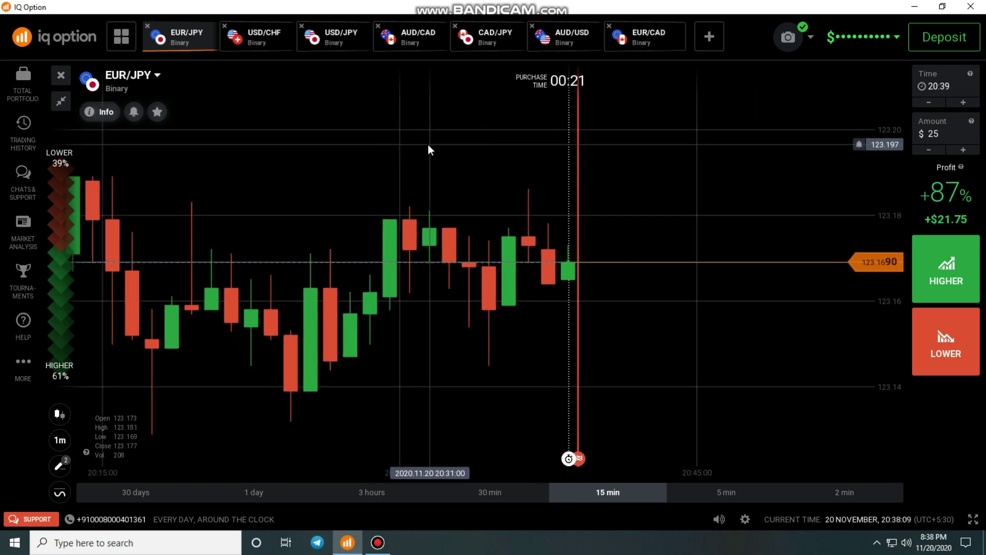
scroll(451, 165, down, 2)
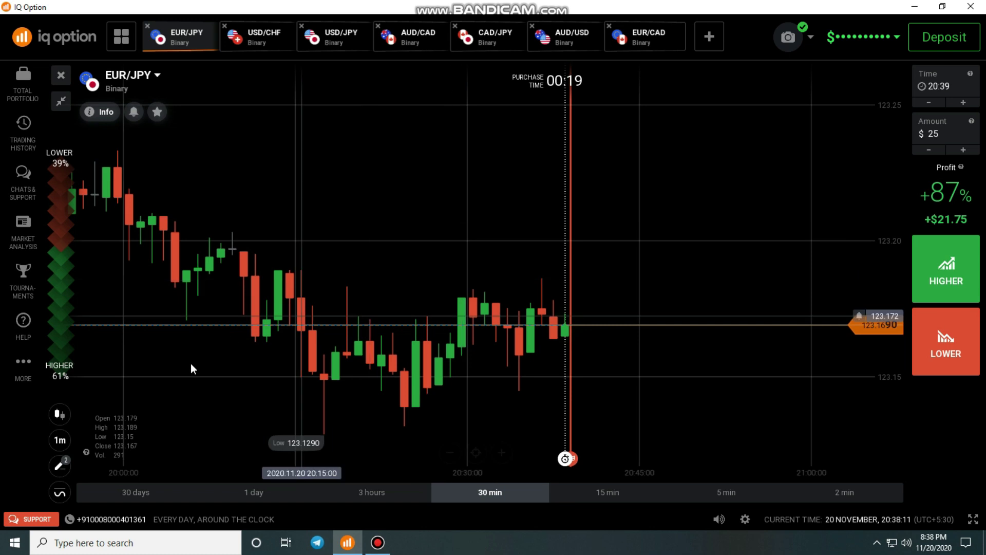
click(59, 465)
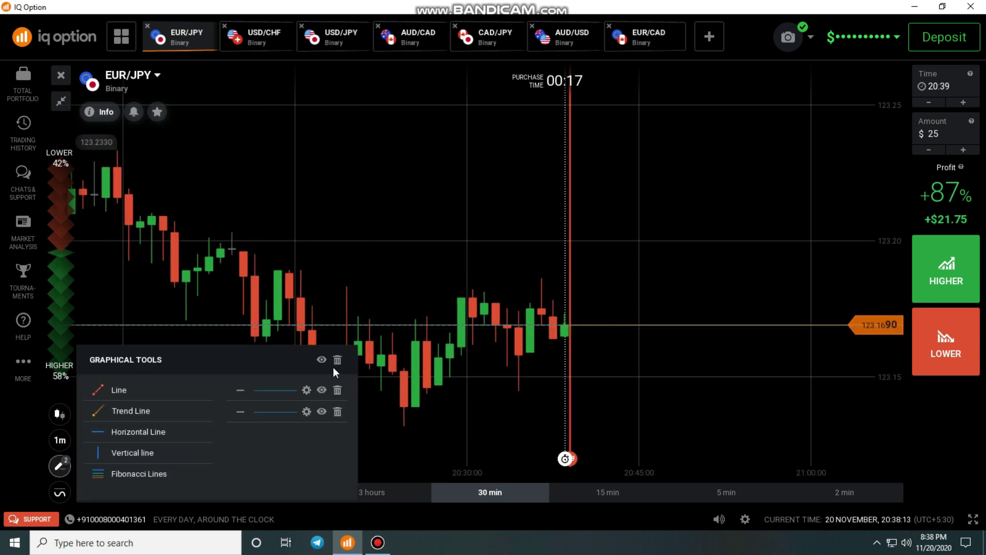
click(339, 361)
scroll(442, 95, down, 2)
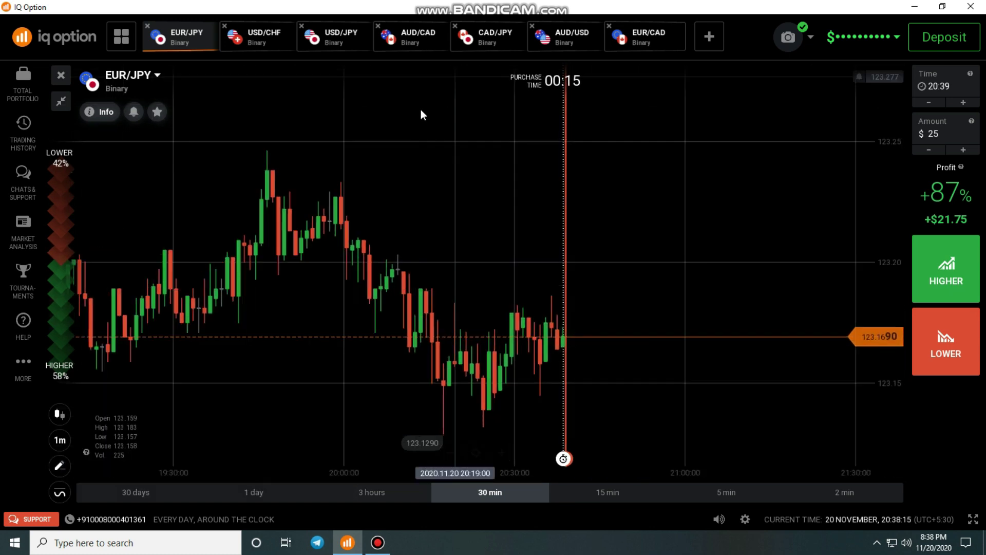
Step: Open a $25 Lower trade on EUR/JPY expiring at 20:39
scroll(571, 207, up, 2)
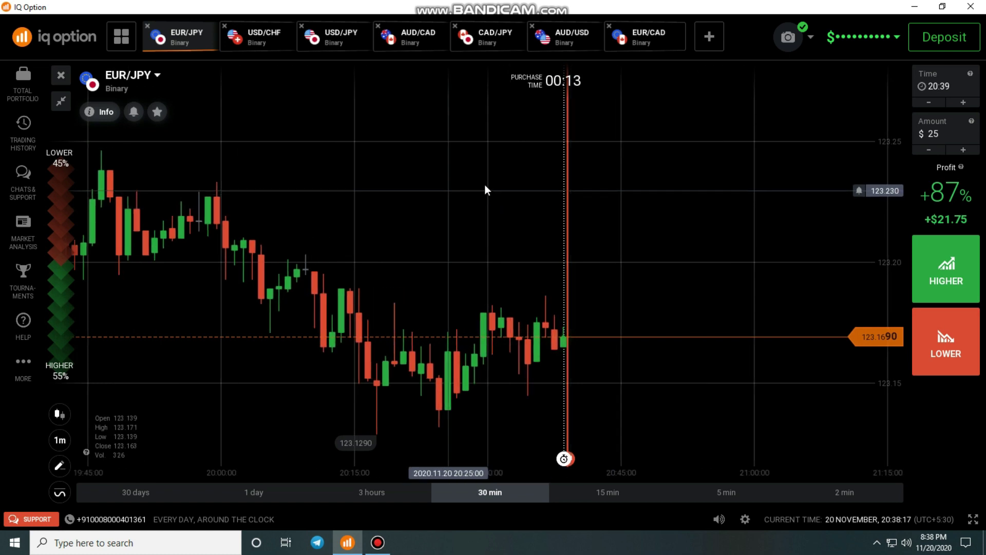
scroll(627, 232, up, 2)
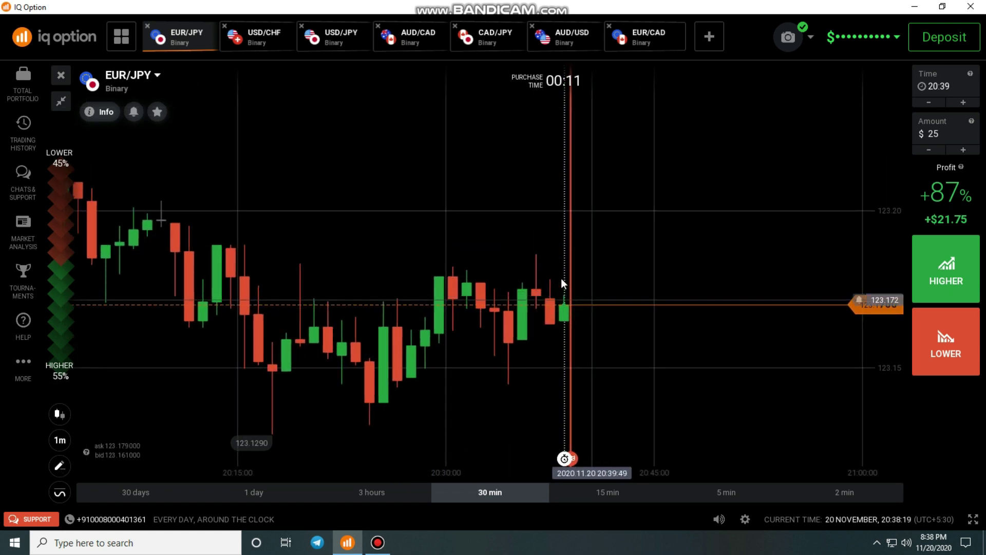
scroll(613, 308, up, 1)
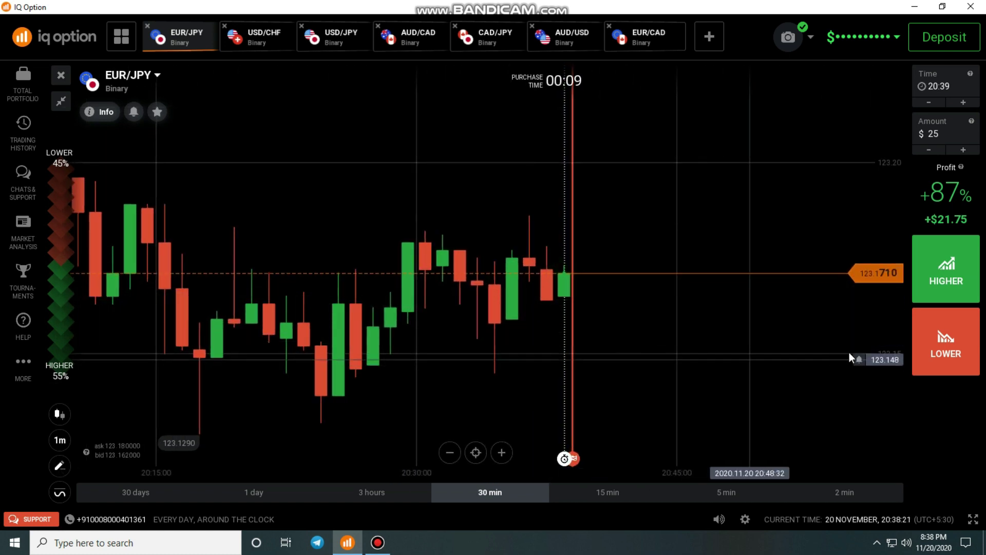
click(975, 352)
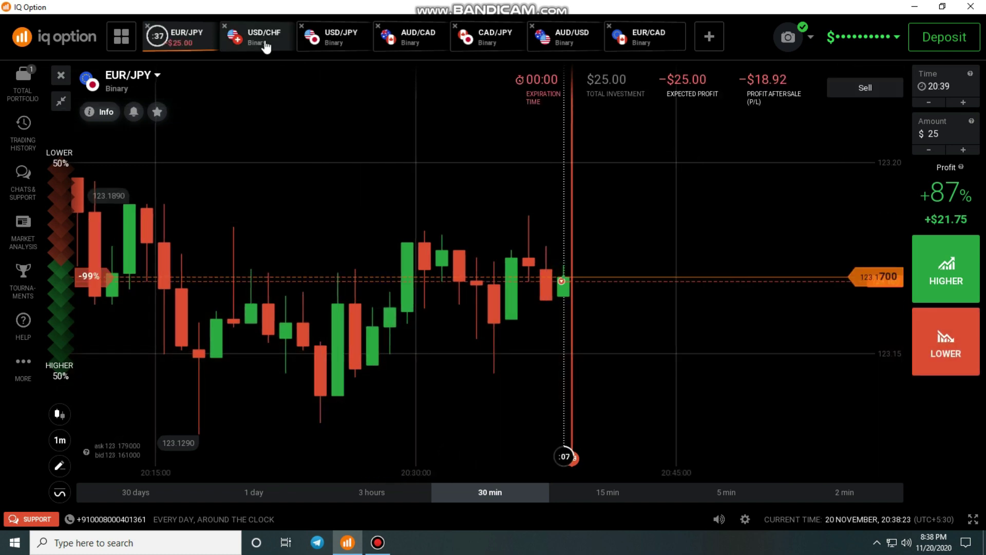
Step: Examine the recent candles of USD/CHF, USD/JPY, AUD/CAD, CAD/JPY, AUD/USD and EUR/CAD for another trade entry
click(262, 37)
scroll(693, 261, down, 2)
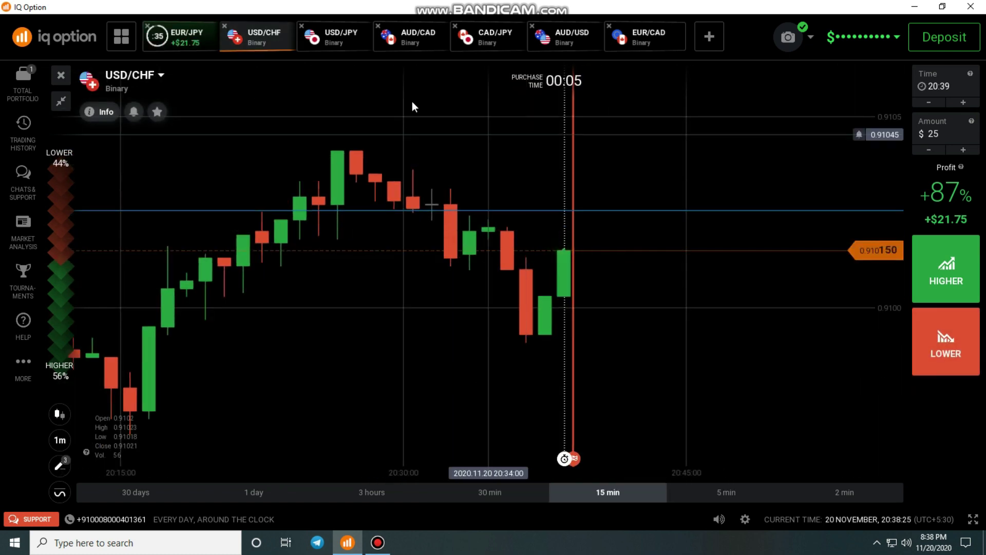
click(334, 41)
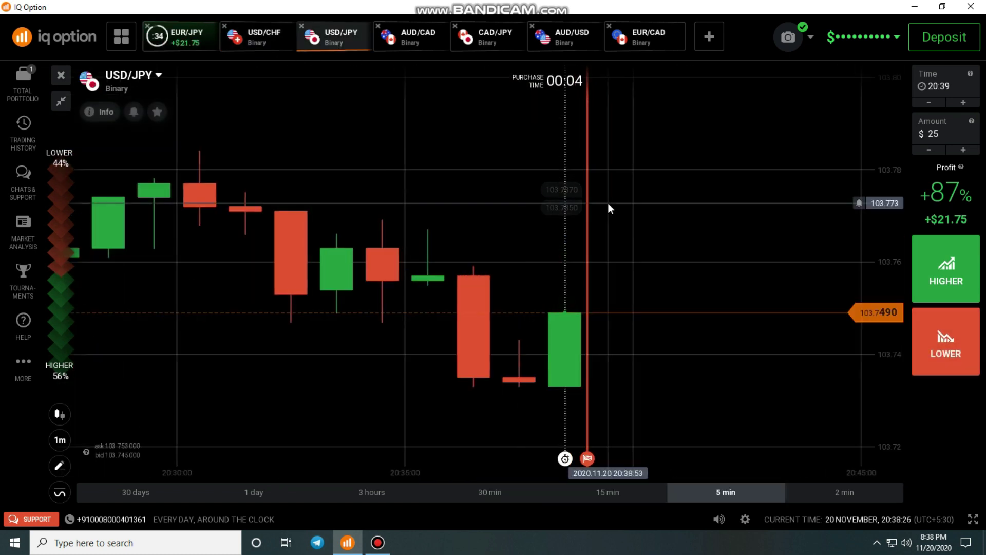
click(416, 42)
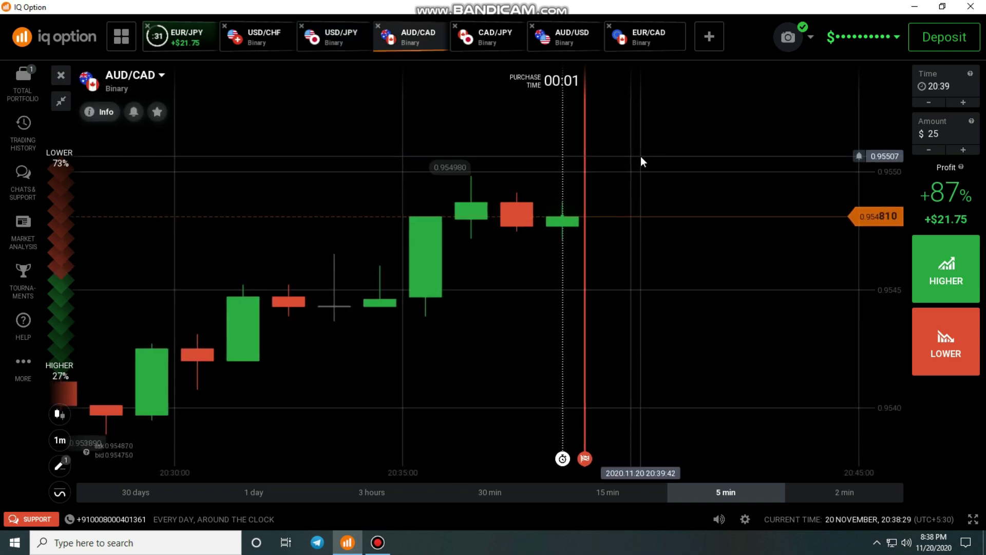
scroll(657, 217, down, 2)
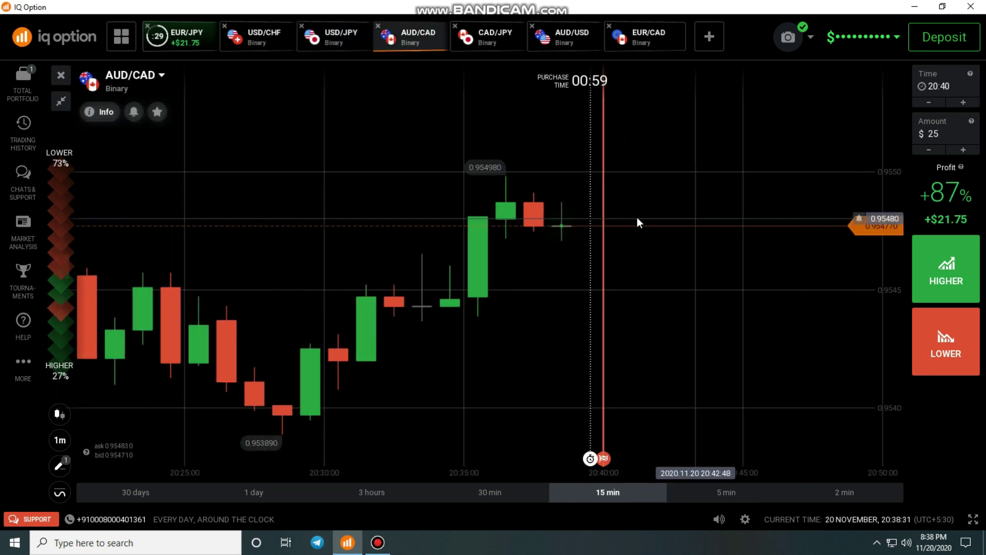
click(489, 38)
scroll(552, 128, down, 2)
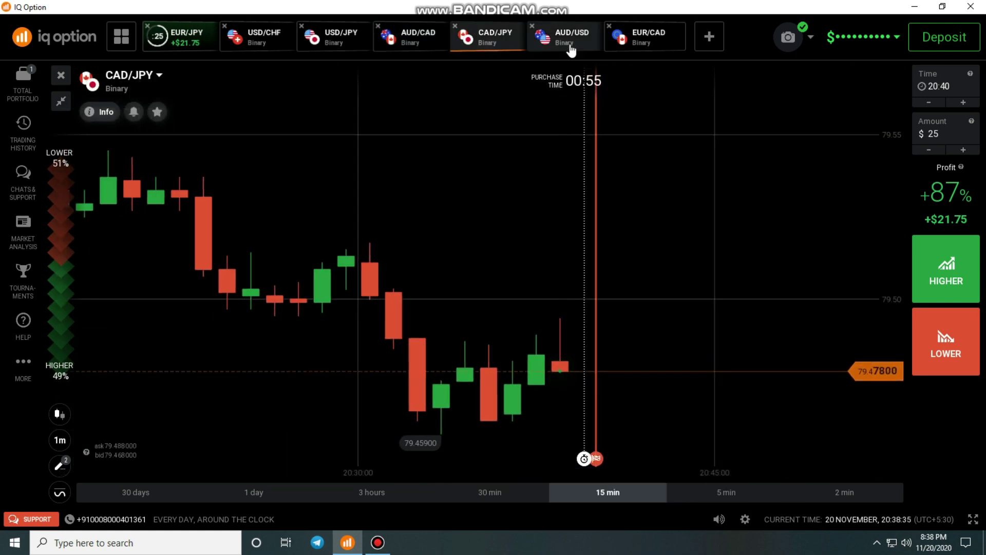
click(645, 35)
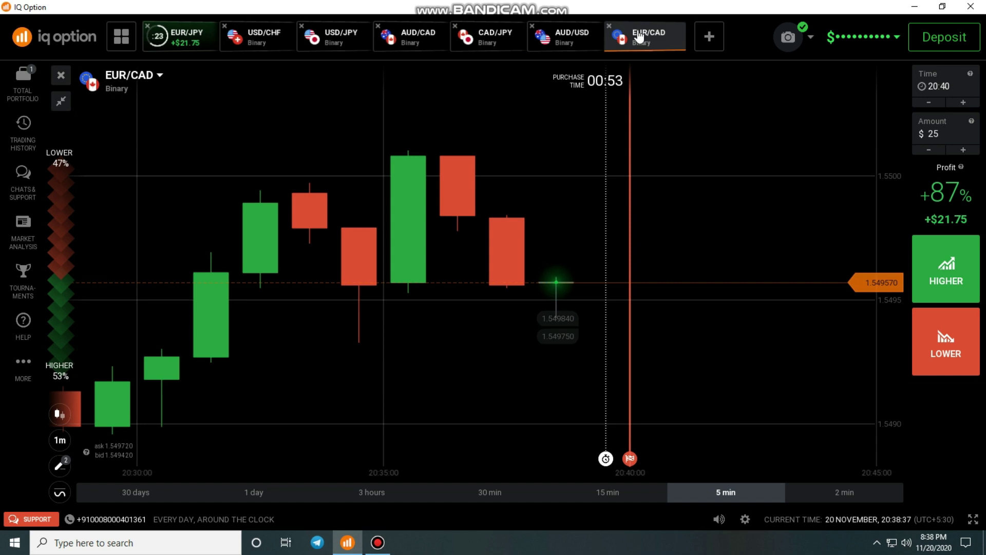
click(573, 39)
click(461, 41)
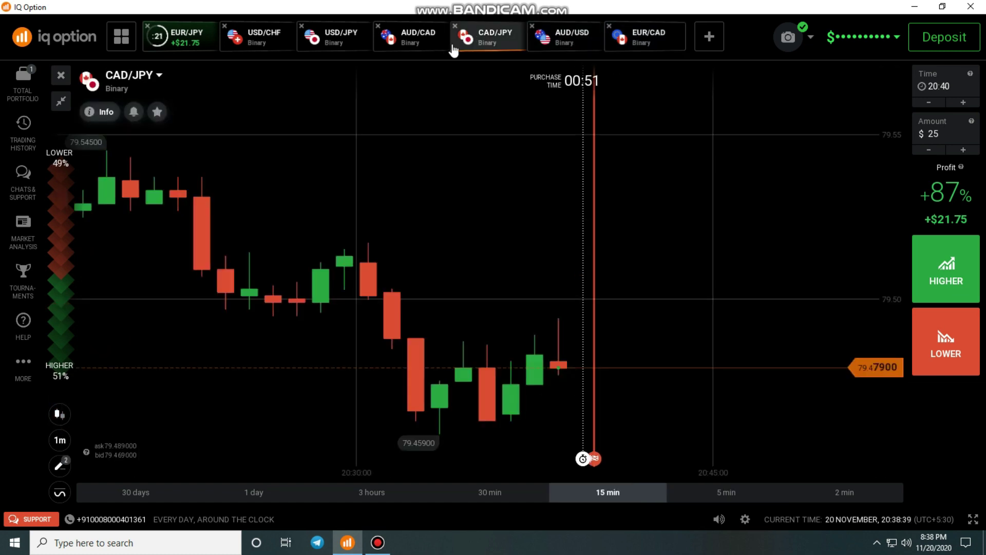
click(417, 48)
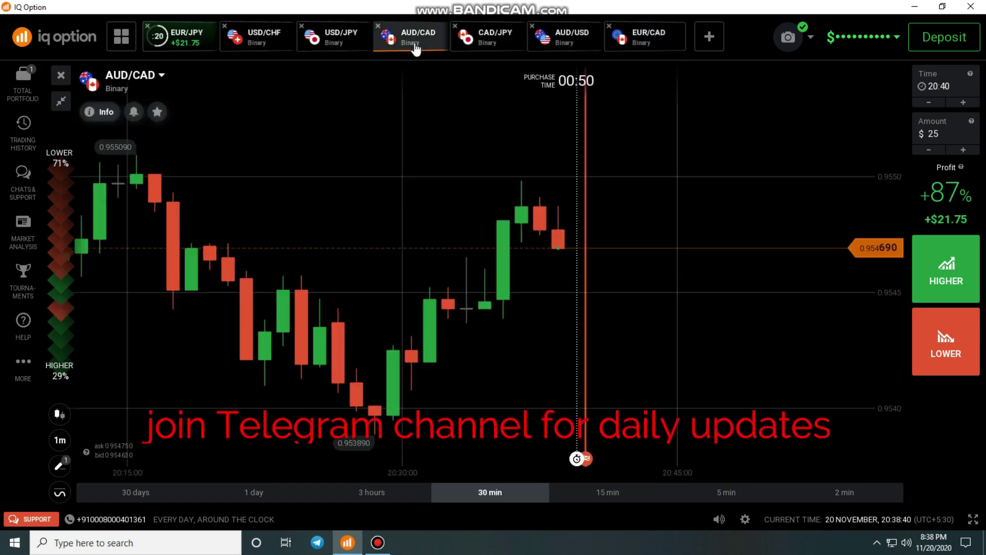
click(354, 44)
click(271, 44)
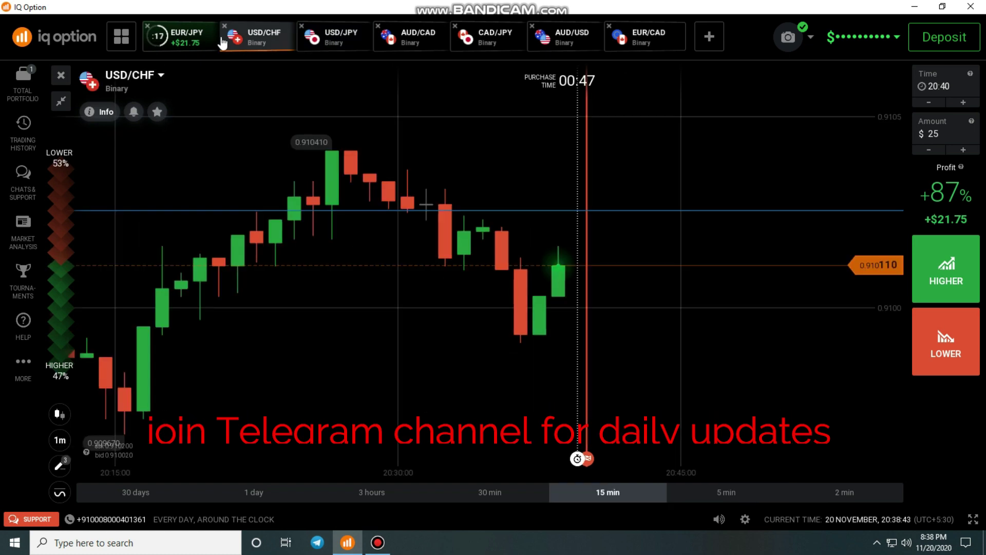
Step: Add a horizontal line to the EUR/JPY chart just above the 123.16 level
click(195, 41)
scroll(609, 245, down, 2)
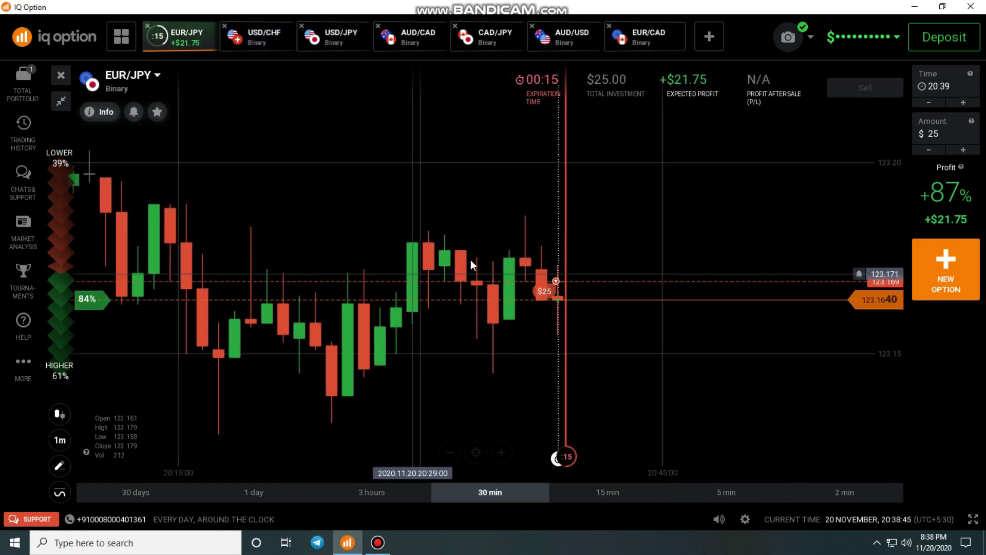
click(59, 466)
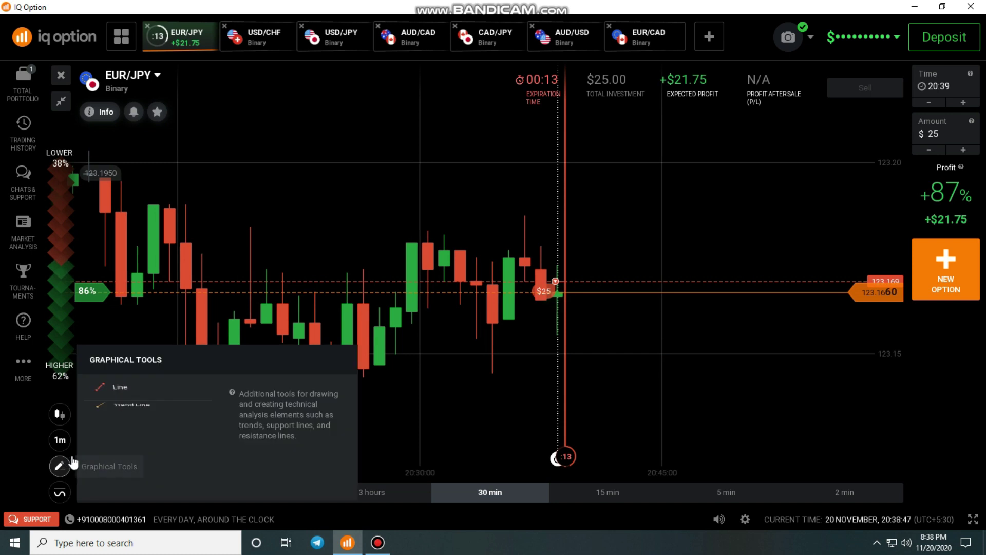
click(132, 433)
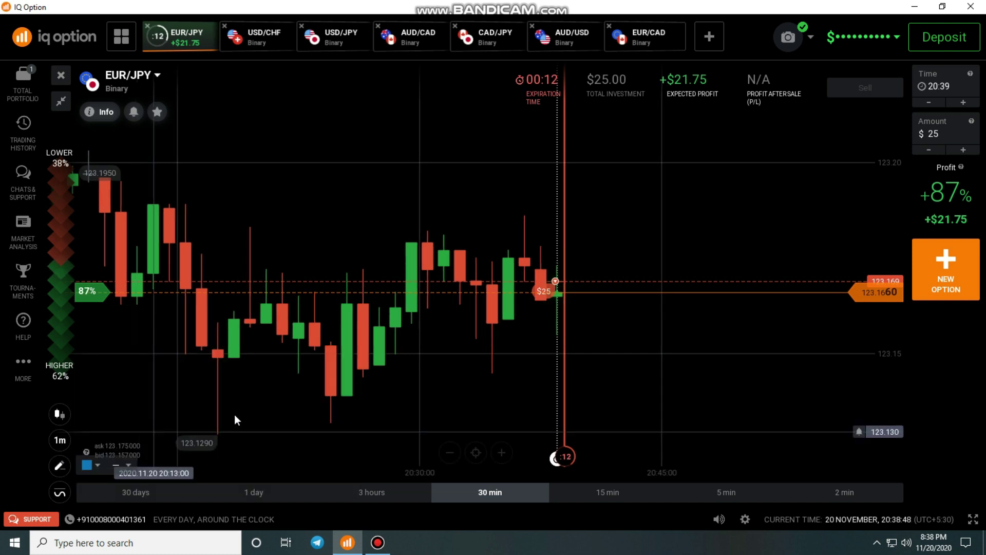
click(559, 305)
scroll(659, 361, up, 2)
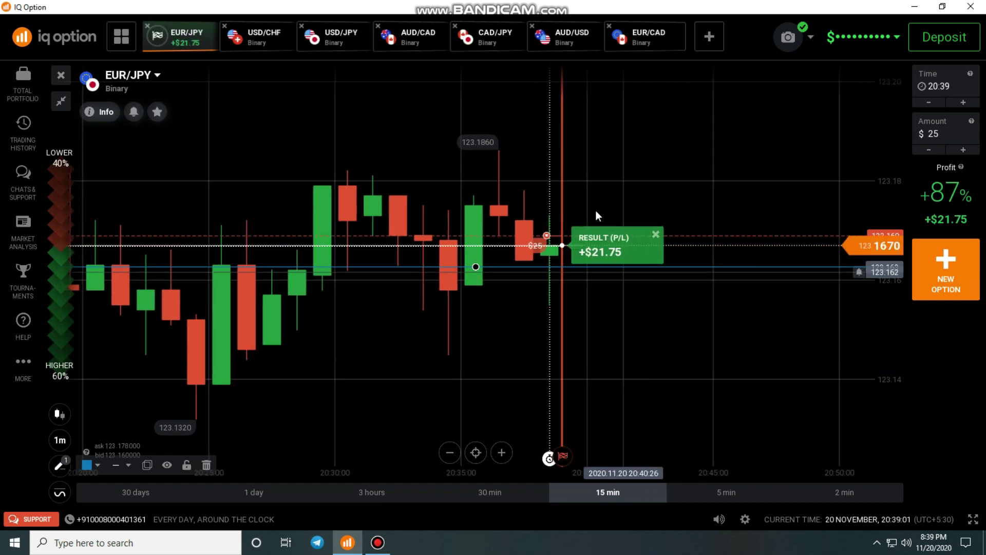
Step: Dismiss the finished EUR/JPY trade result and open a $25 Lower trade on the pair expiring at 20:40
click(655, 234)
scroll(603, 278, down, 5)
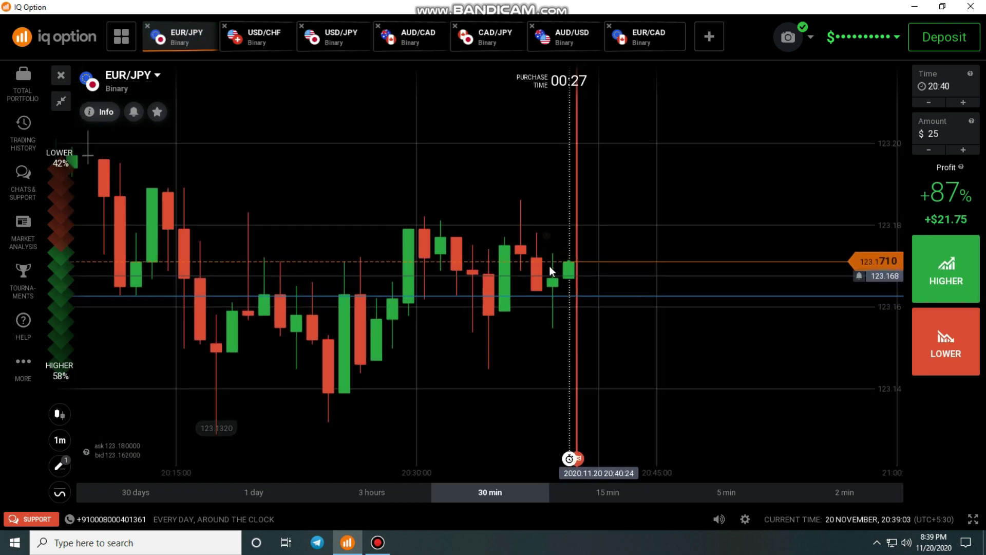
scroll(434, 251, down, 5)
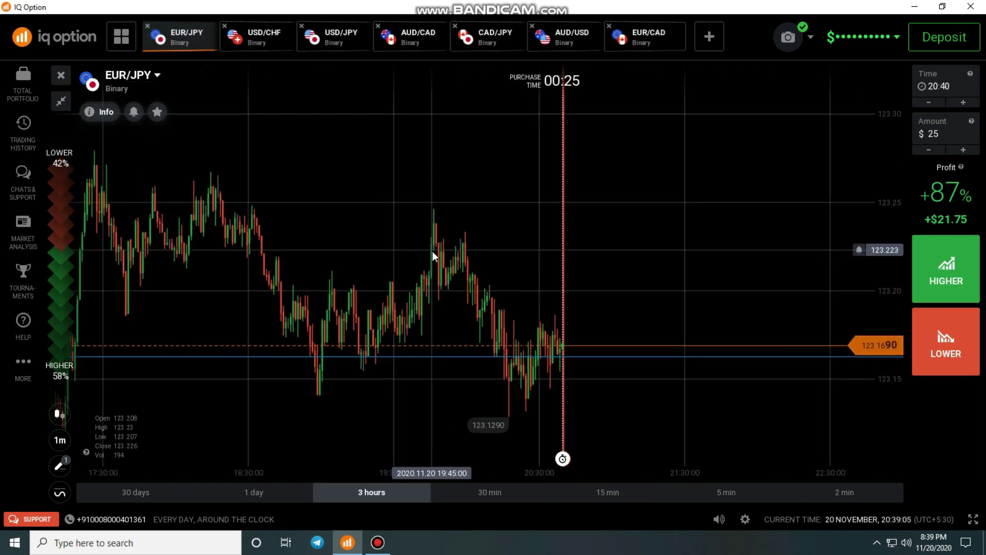
scroll(669, 203, up, 5)
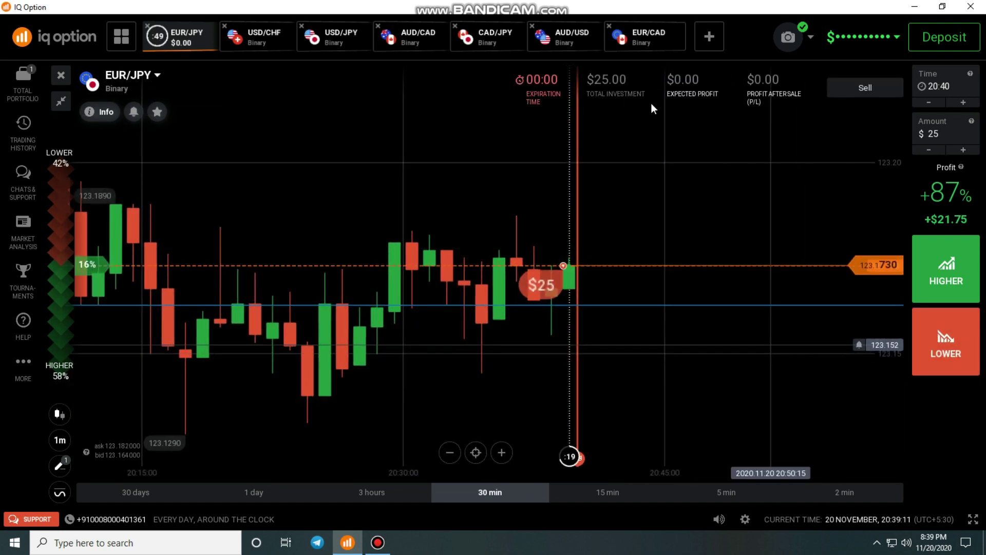
Step: Open a $25 Higher trade on EUR/CAD expiring at 20:40
click(646, 36)
scroll(733, 207, up, 2)
scroll(733, 208, down, 4)
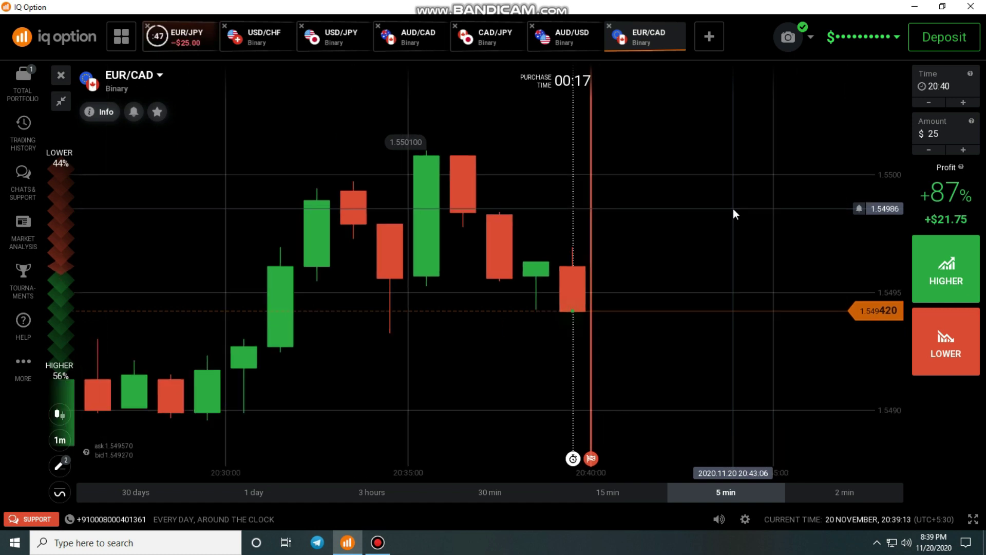
scroll(746, 219, down, 2)
click(934, 279)
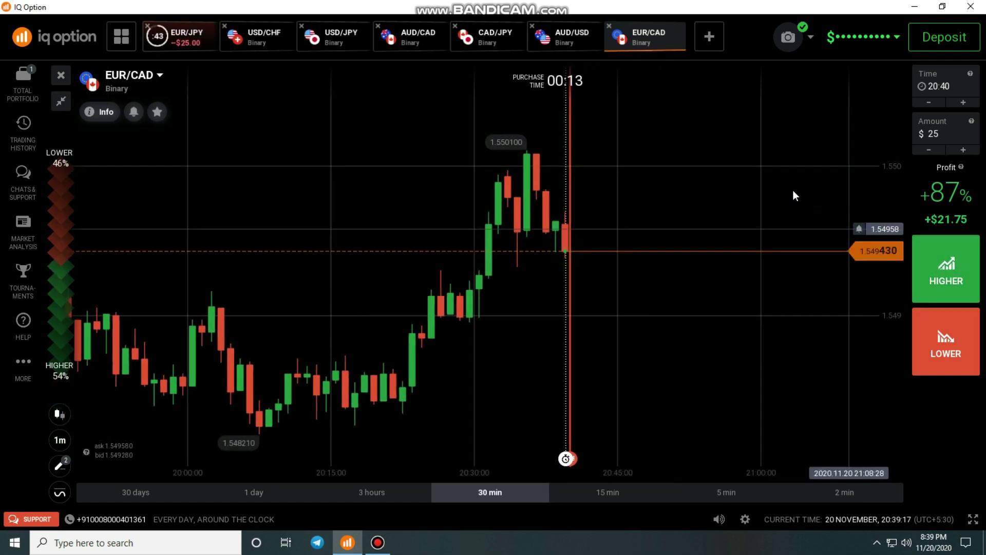
Step: Check the AUD/USD chart and open a $25 trade on CAD/JPY expiring at 20:40
click(571, 52)
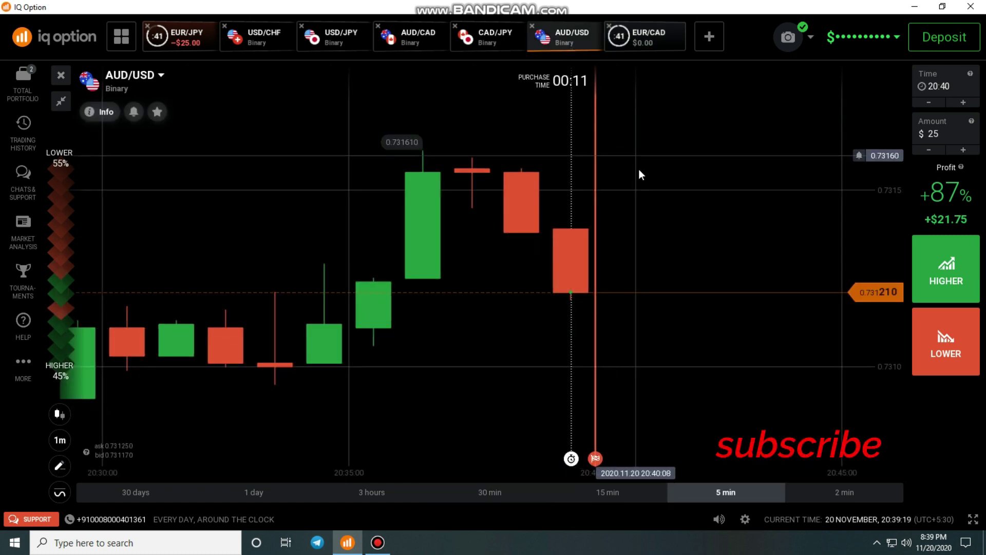
scroll(639, 168, down, 2)
click(500, 44)
scroll(623, 155, down, 2)
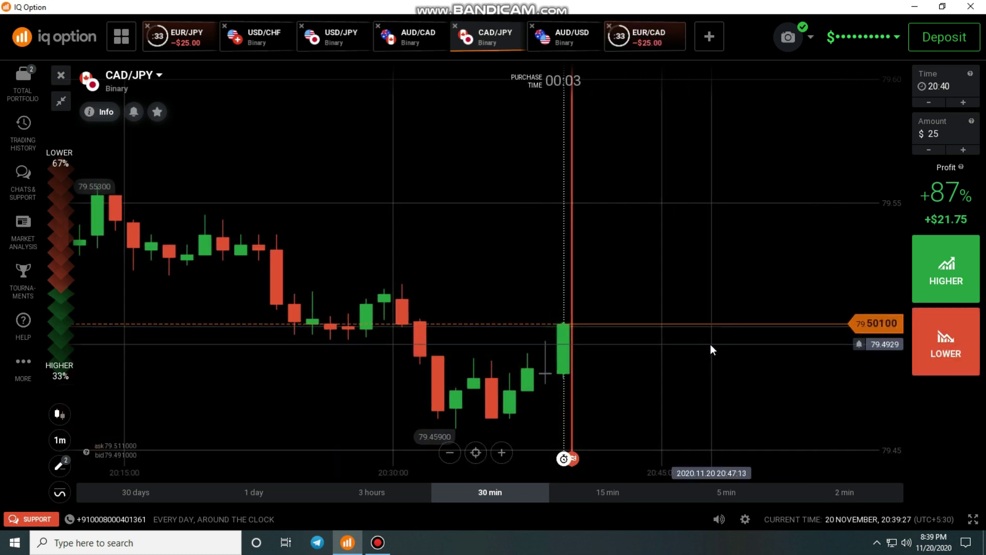
Step: Look over USD/JPY and USD/CHF, and raise the horizontal line on the EUR/JPY chart to about 123.17
click(303, 45)
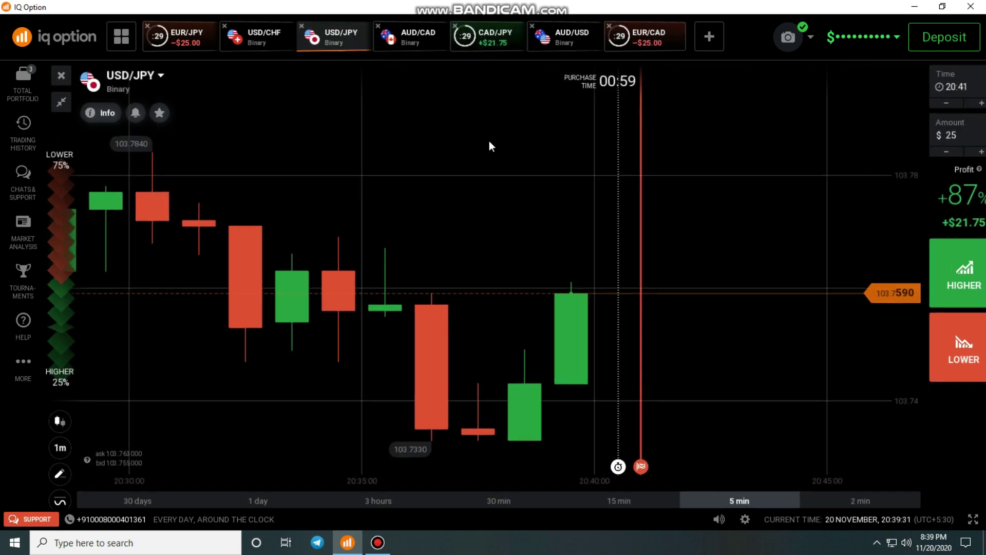
click(263, 39)
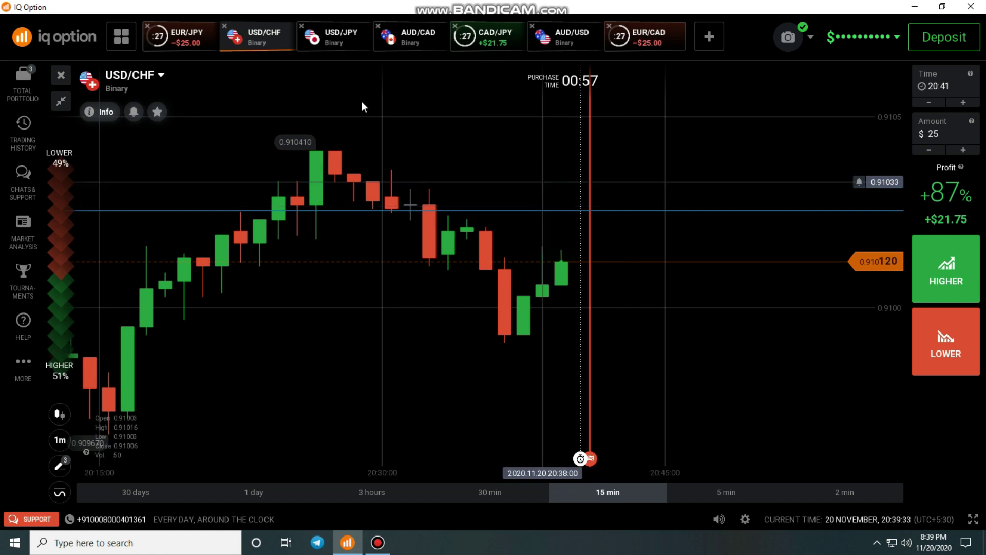
click(199, 43)
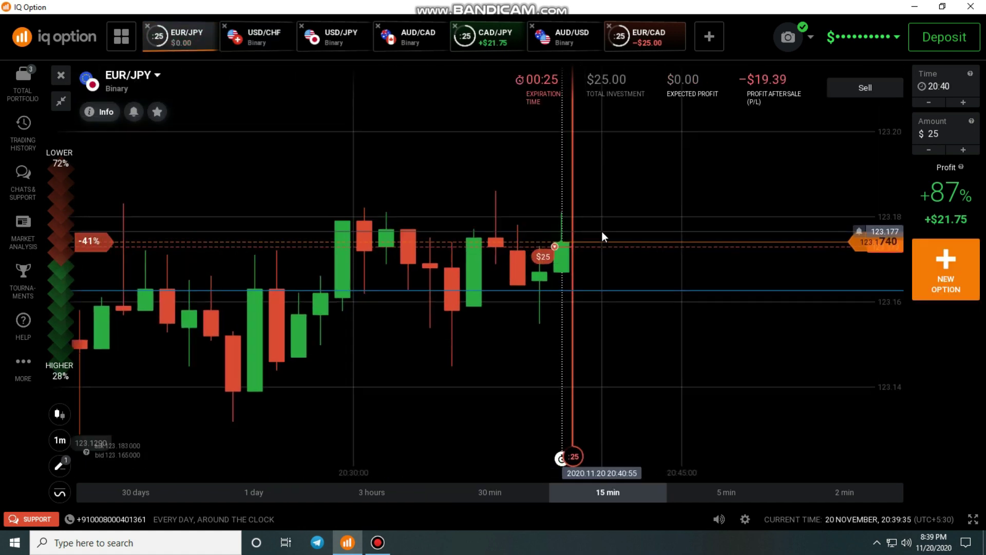
drag(477, 287, 537, 252)
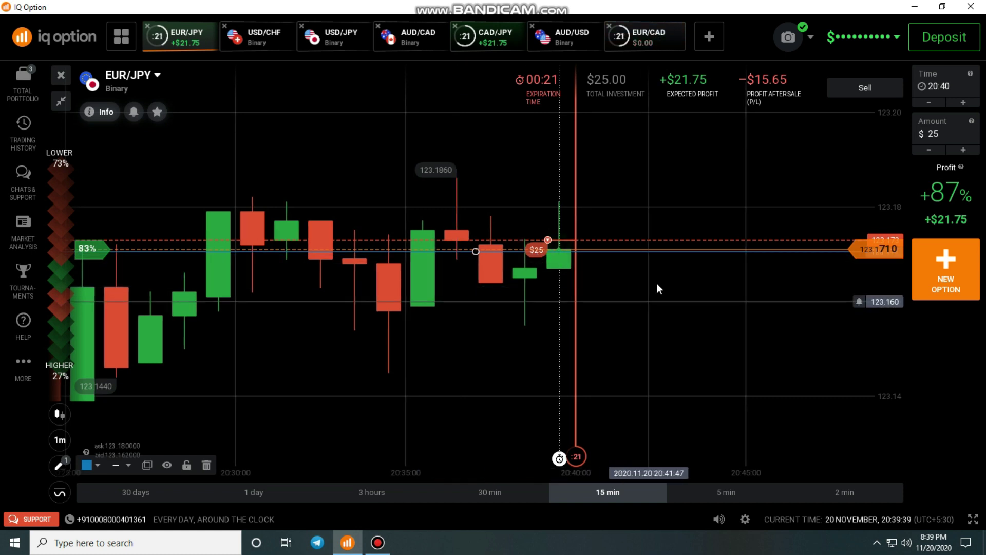
Step: Look back over the EUR/CAD price history and place a horizontal line at about 1.5494
click(646, 47)
drag(689, 190, 474, 291)
scroll(473, 292, down, 3)
scroll(474, 295, down, 2)
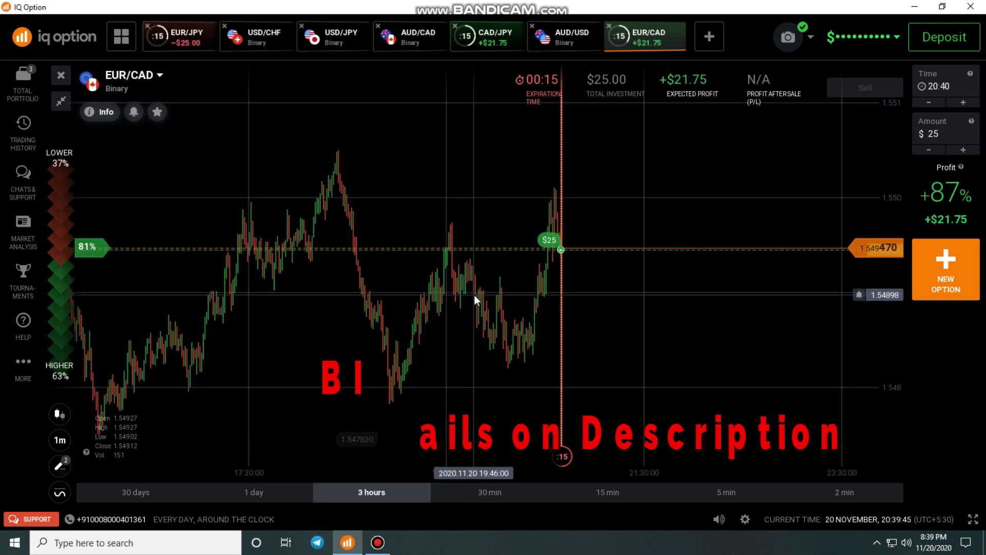
drag(251, 277, 345, 301)
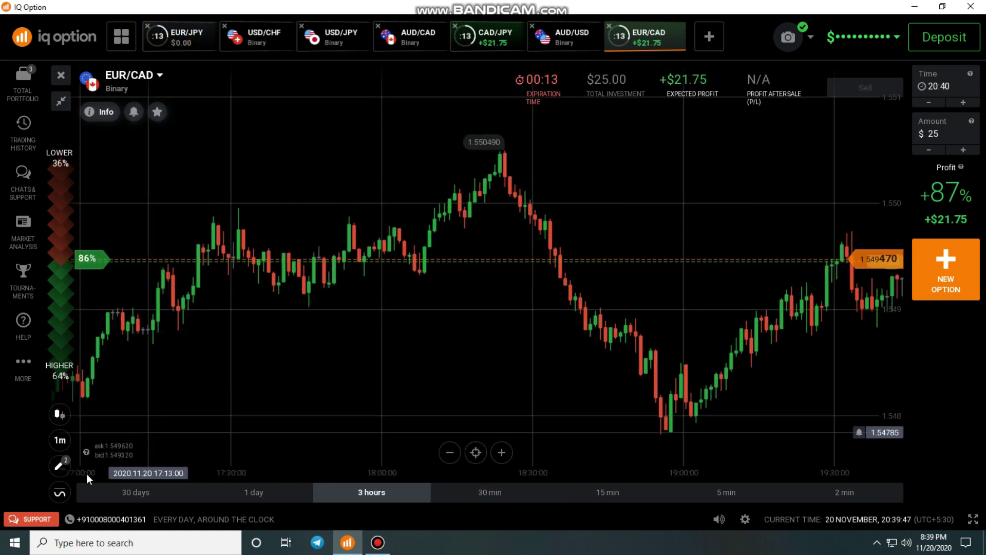
click(60, 465)
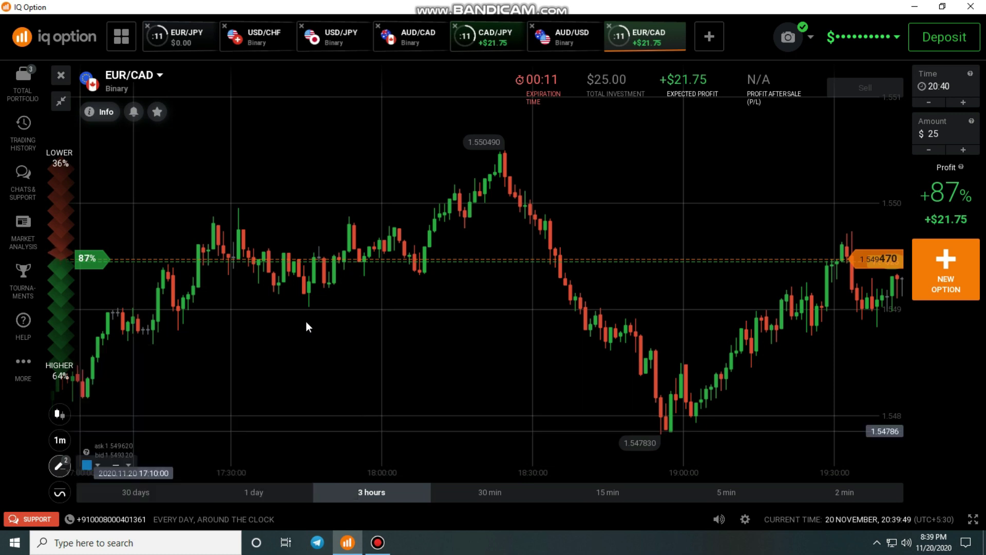
click(356, 263)
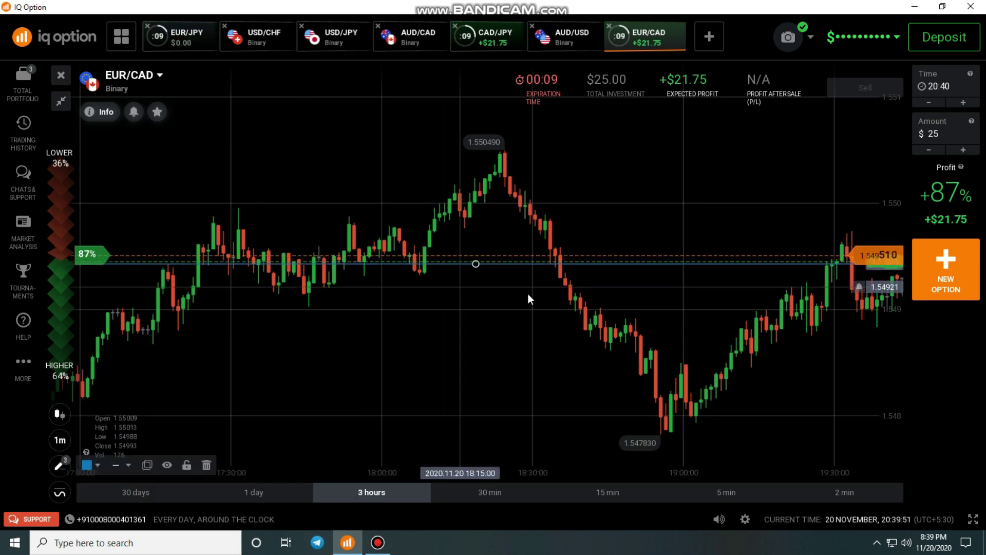
Step: Follow EUR/CAD until its trade expires and dismiss the finished trade results on EUR/CAD, EUR/JPY and CAD/JPY
scroll(576, 306, up, 3)
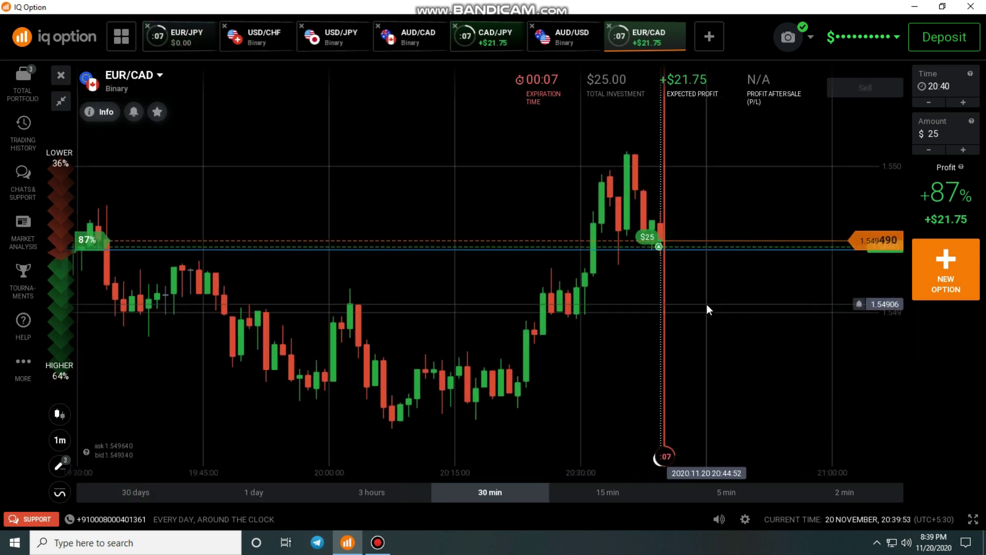
scroll(707, 304, up, 2)
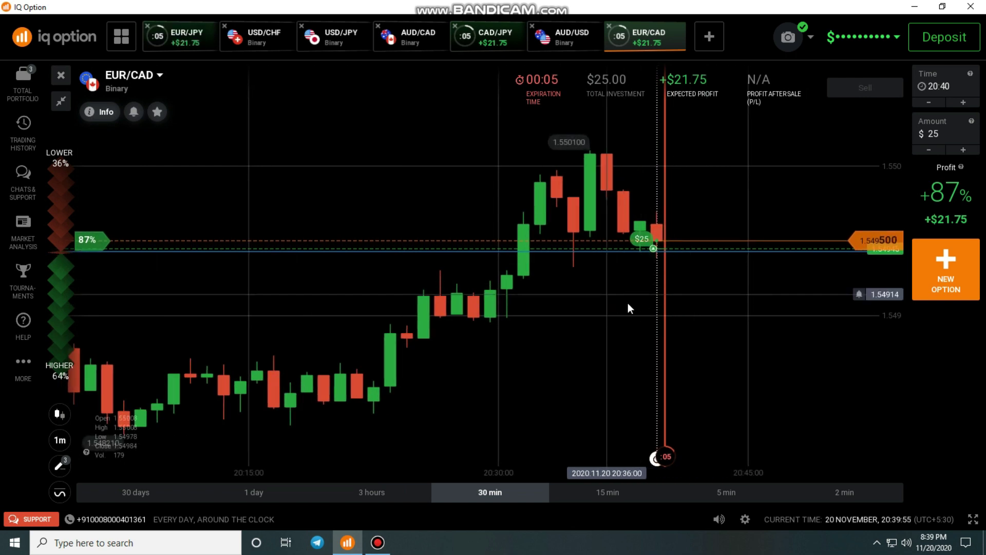
scroll(627, 306, down, 2)
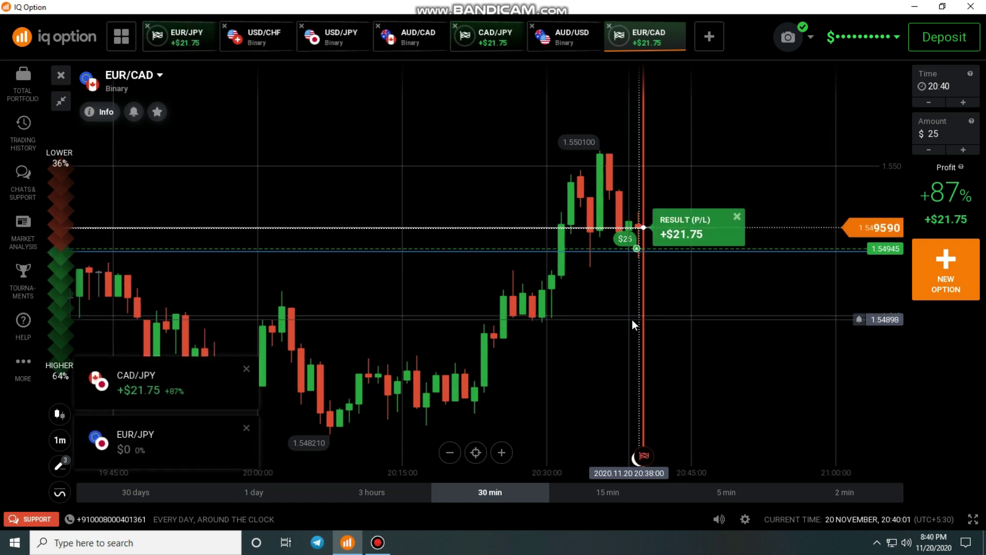
click(738, 218)
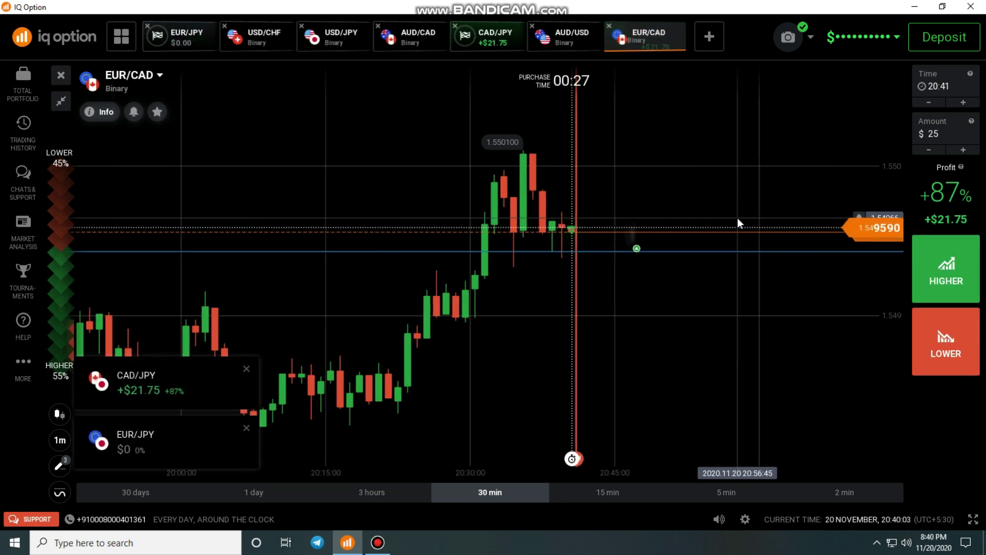
click(185, 42)
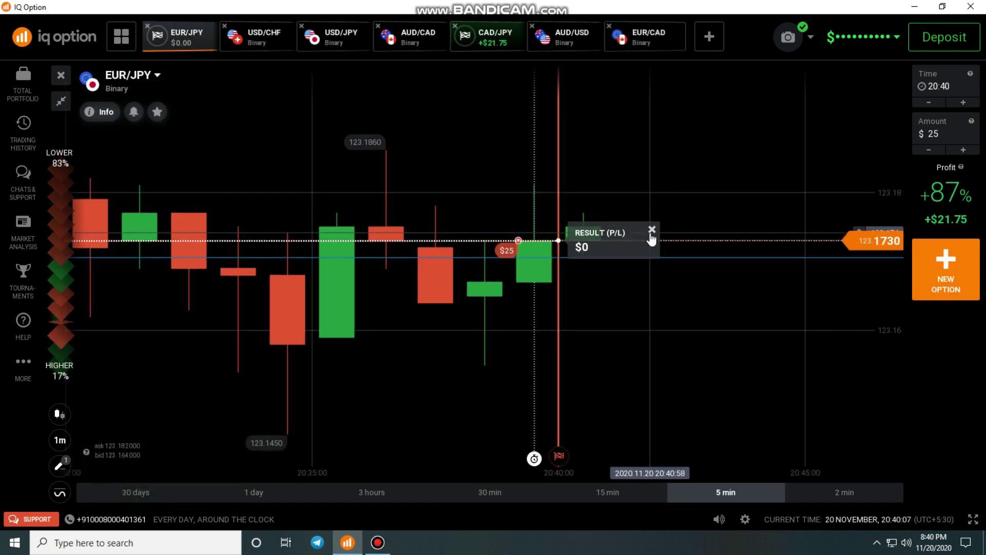
click(651, 234)
scroll(655, 289, down, 3)
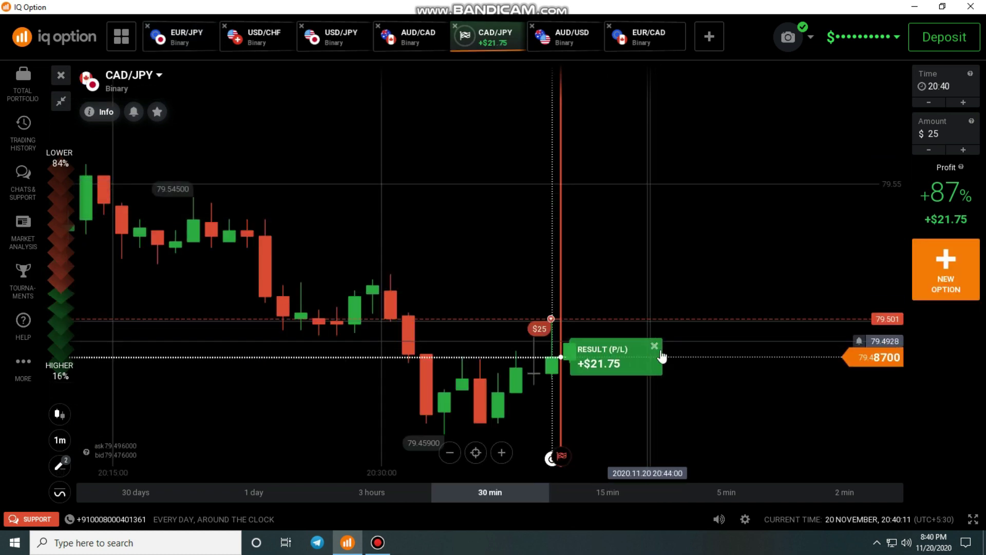
click(655, 346)
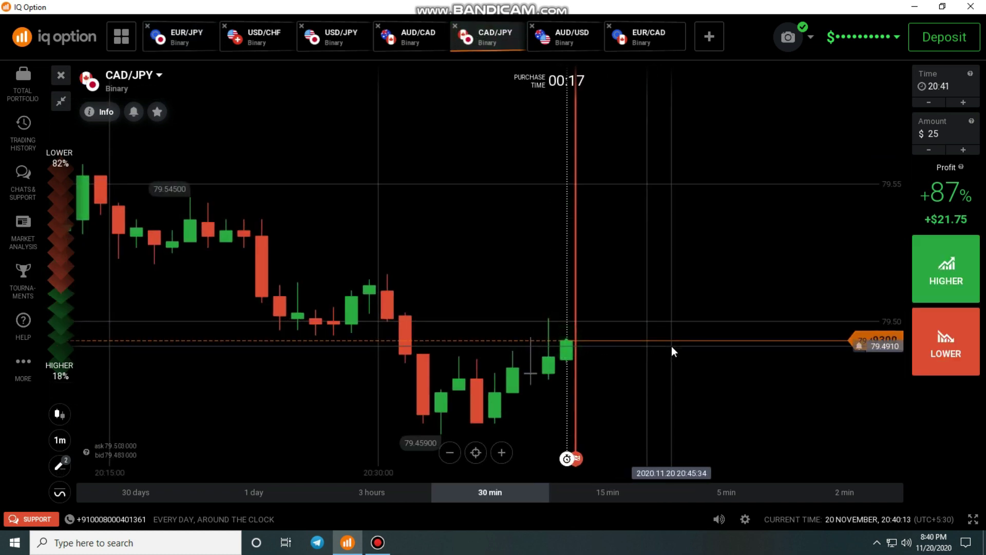
Step: Check the EUR/CAD chart and open a $25 Higher trade on EUR/JPY expiring at 20:41
click(624, 40)
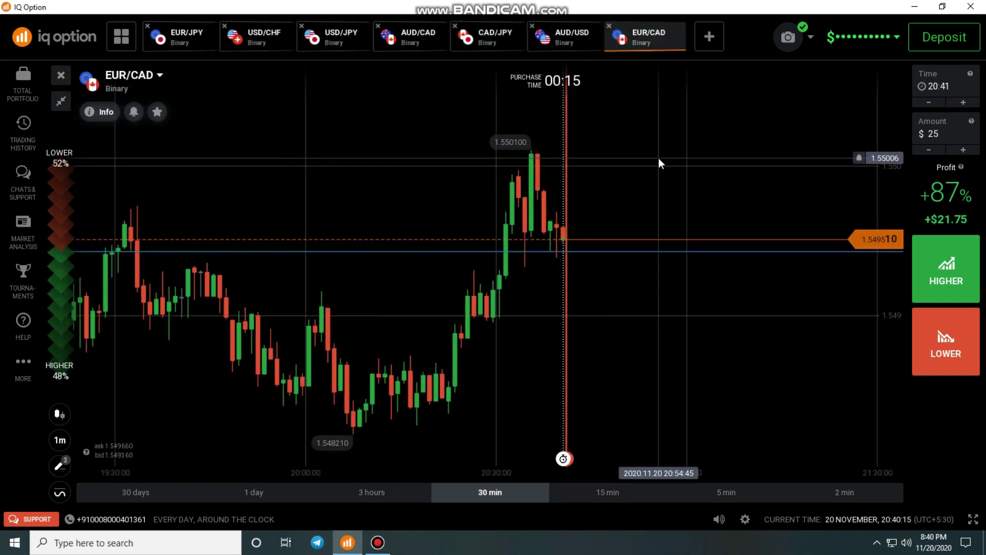
click(192, 47)
scroll(728, 228, up, 5)
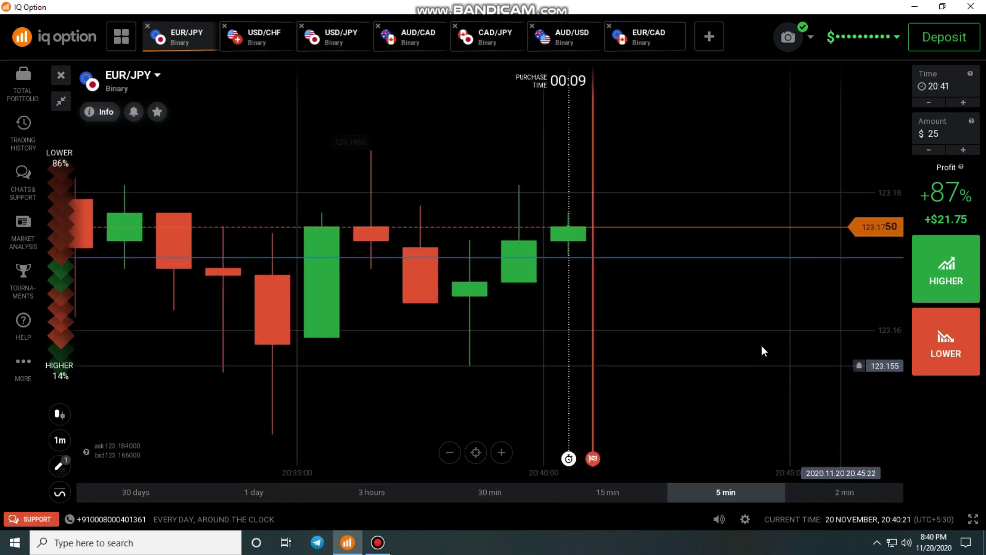
scroll(537, 303, down, 3)
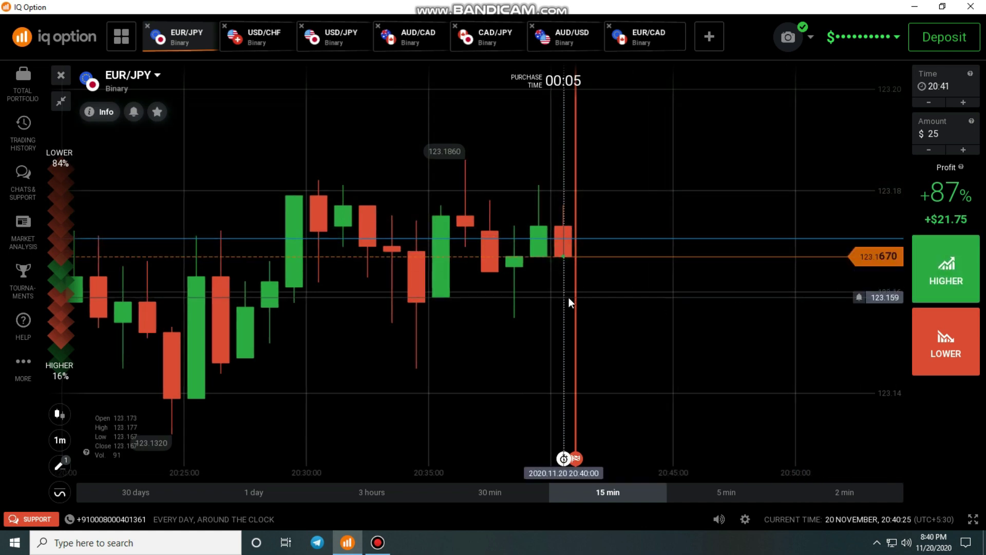
key(shift+w)
scroll(628, 323, up, 3)
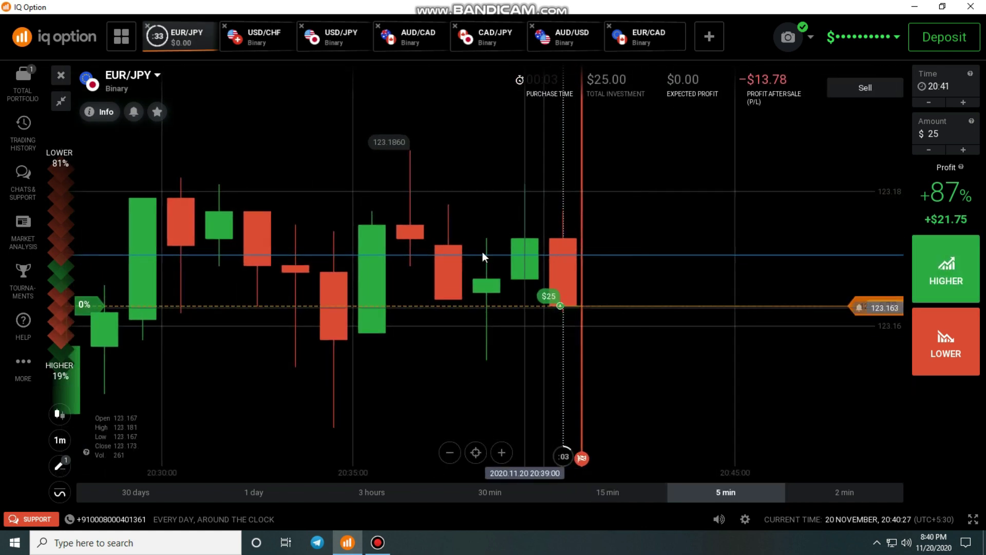
Step: Look over the USD/CHF, USD/JPY, AUD/CAD, CAD/JPY, AUD/USD and EUR/CAD charts for possible entries
click(255, 39)
scroll(642, 216, down, 3)
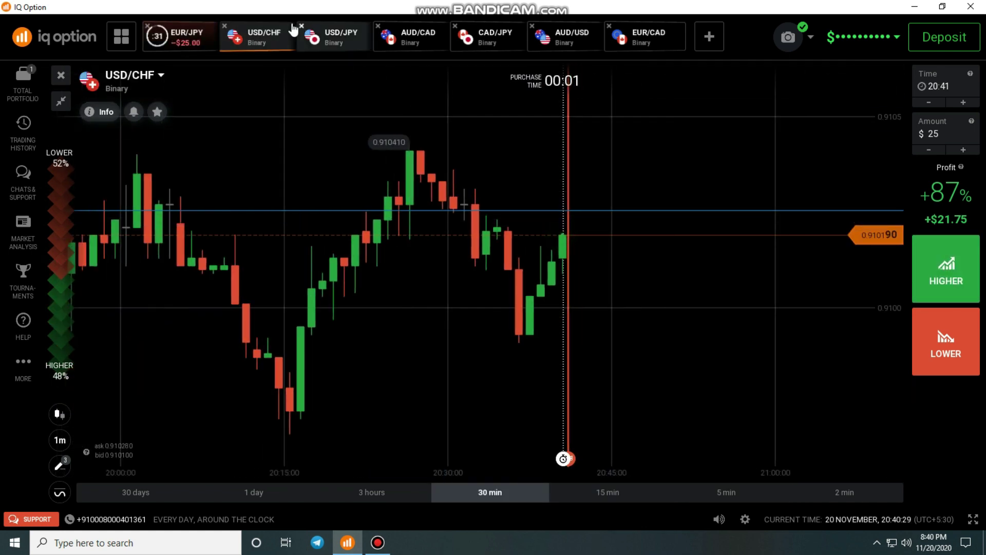
click(329, 36)
scroll(660, 230, up, 3)
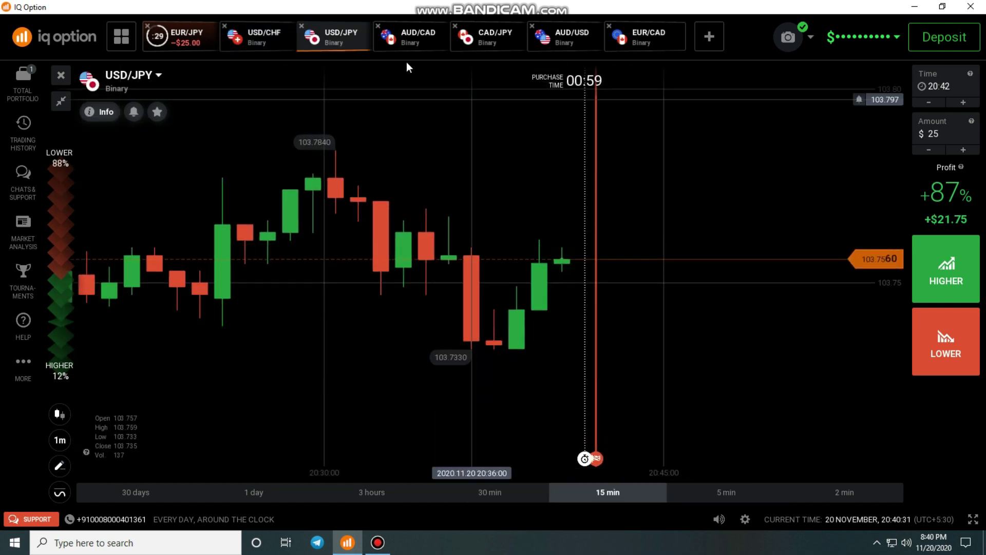
click(414, 37)
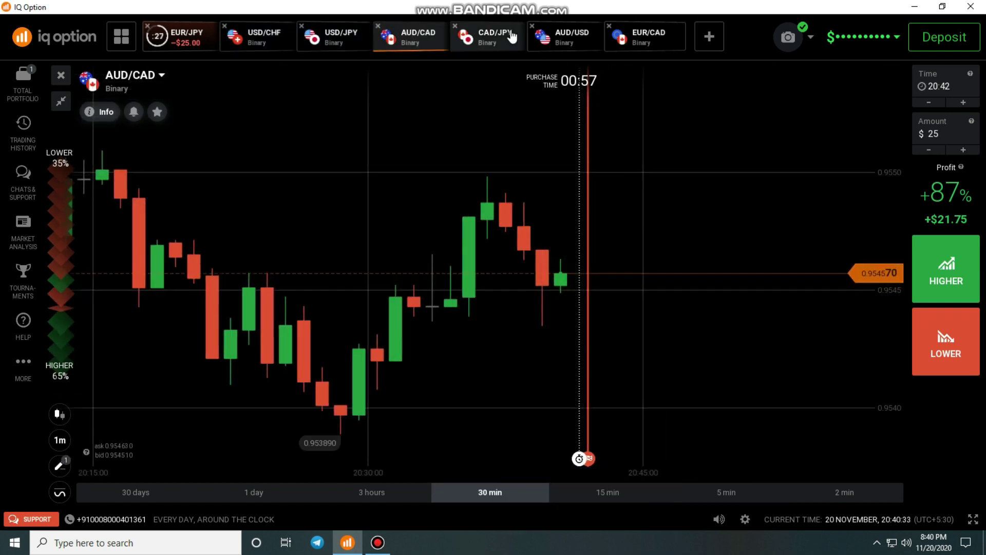
click(511, 36)
click(563, 35)
click(648, 37)
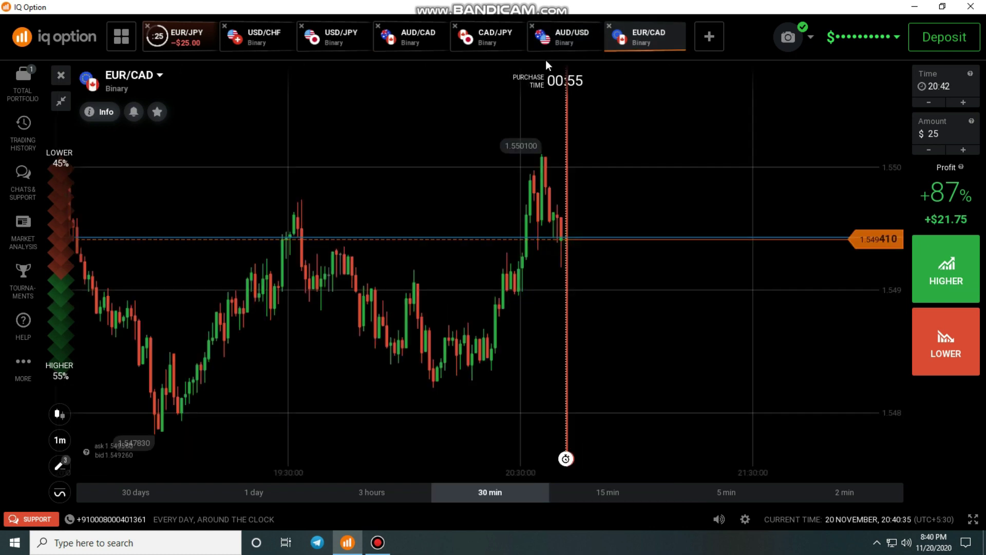
Step: Return to the EUR/JPY chart, review the recent candles and delete its horizontal line
click(218, 49)
scroll(584, 169, down, 2)
scroll(529, 278, up, 2)
scroll(496, 318, down, 2)
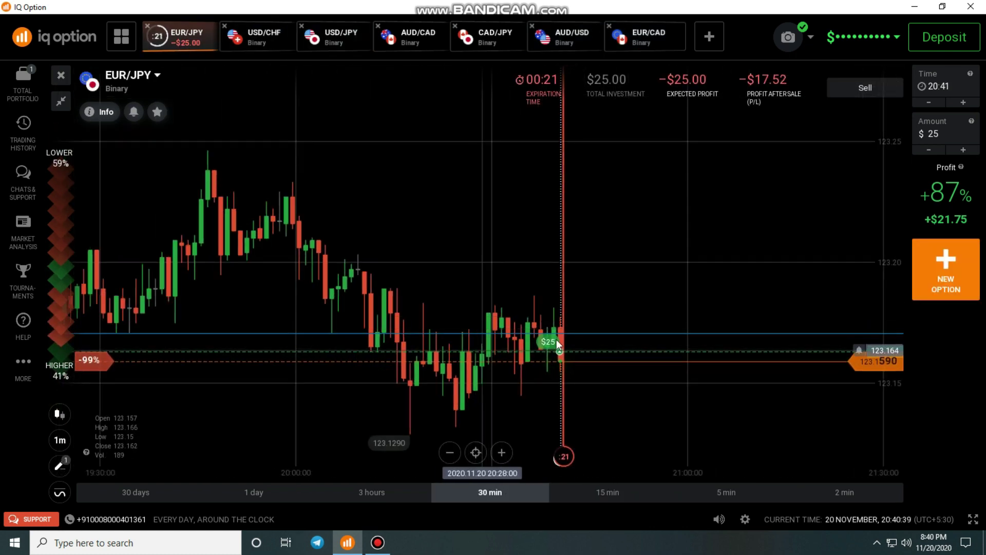
scroll(567, 338, up, 3)
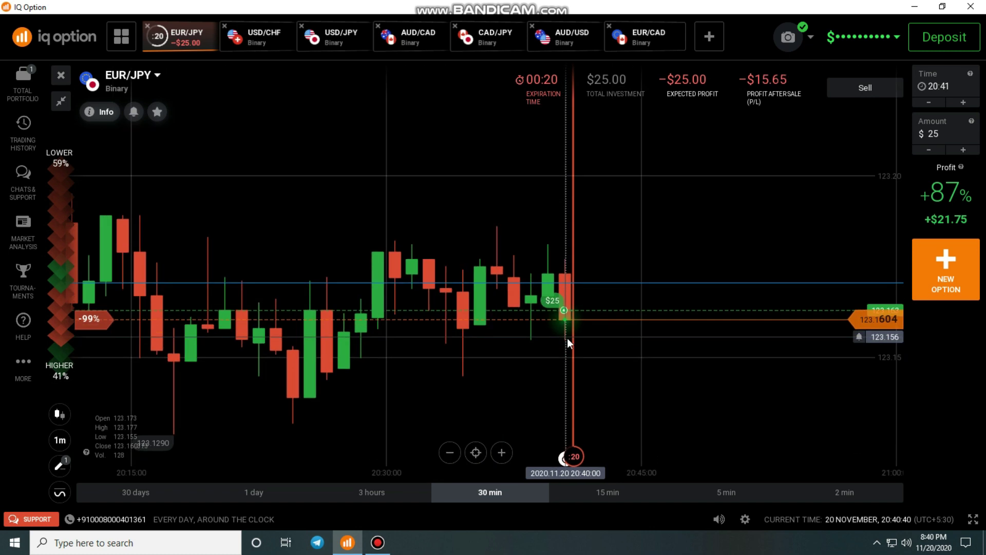
click(71, 469)
click(337, 362)
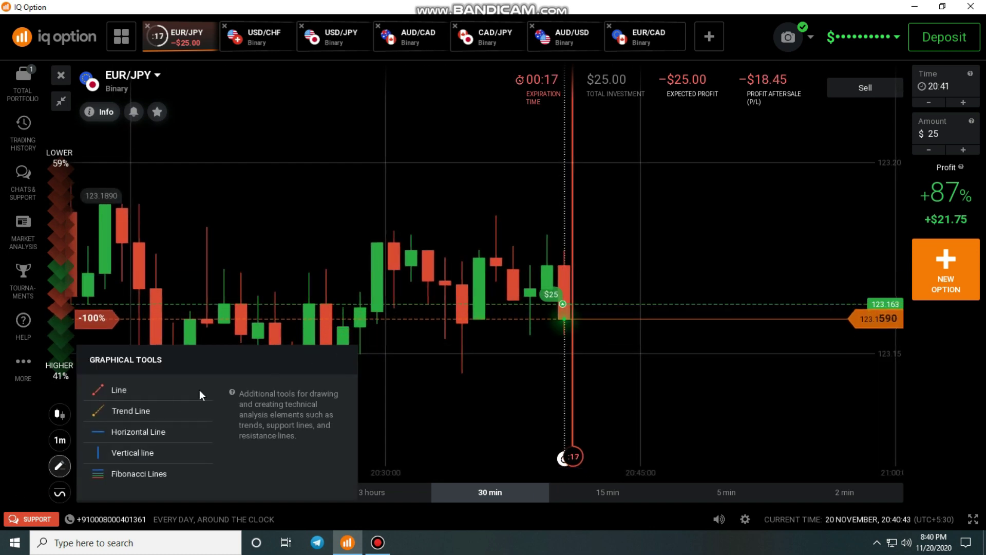
Step: Draw a rising line under the EUR/JPY lows from about 123.138 at 20:25 to about 123.170 at 20:48
click(169, 404)
scroll(692, 371, down, 2)
click(417, 412)
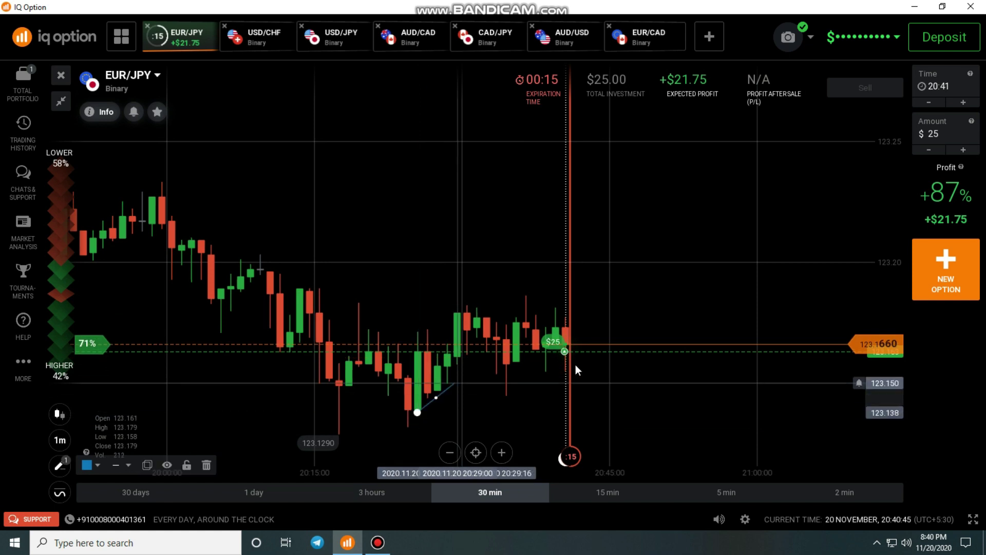
click(643, 337)
scroll(643, 338, up, 2)
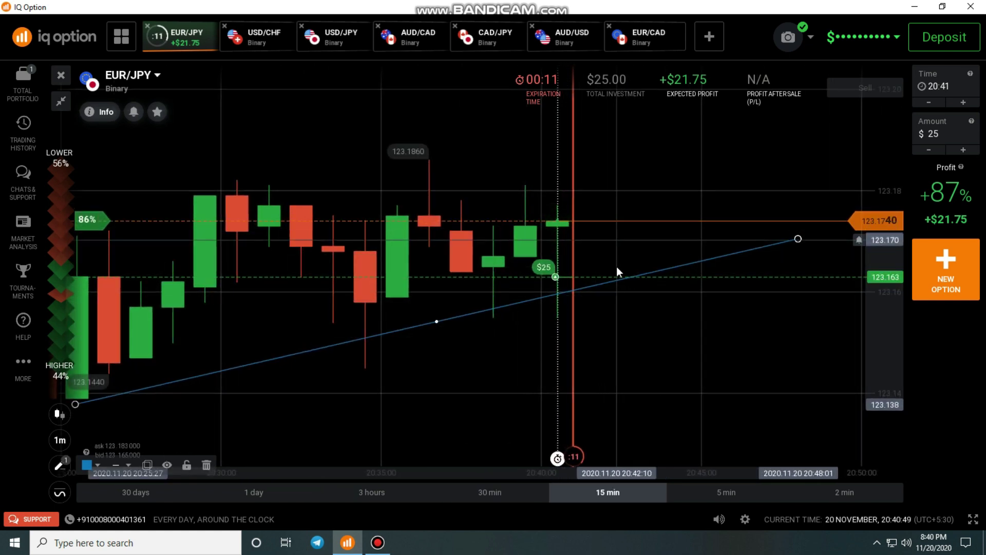
scroll(601, 265, down, 2)
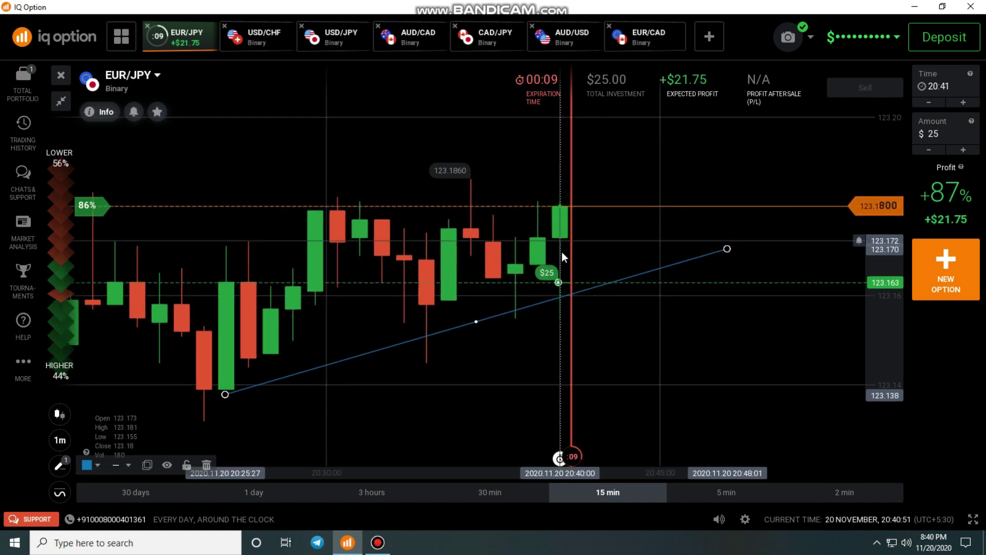
scroll(572, 292, down, 2)
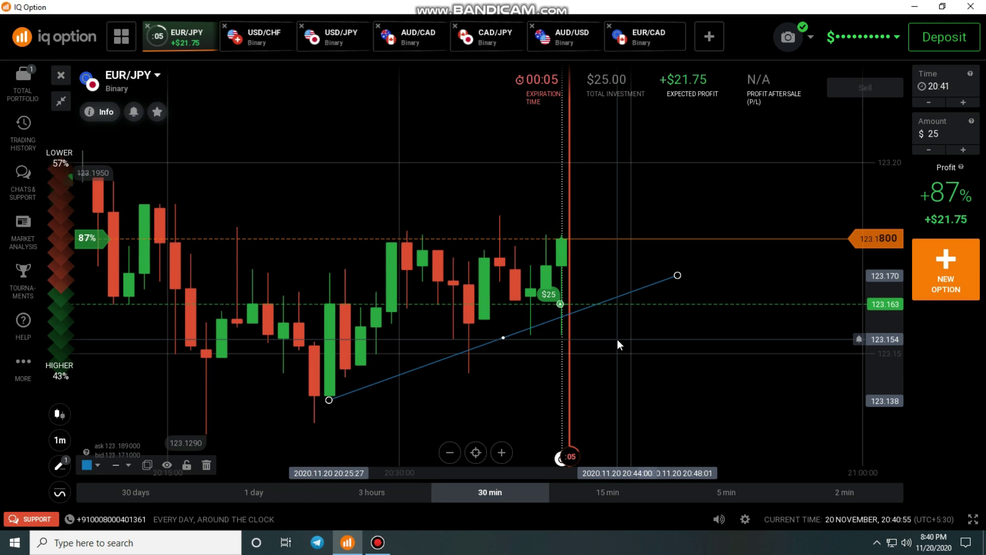
scroll(617, 339, up, 2)
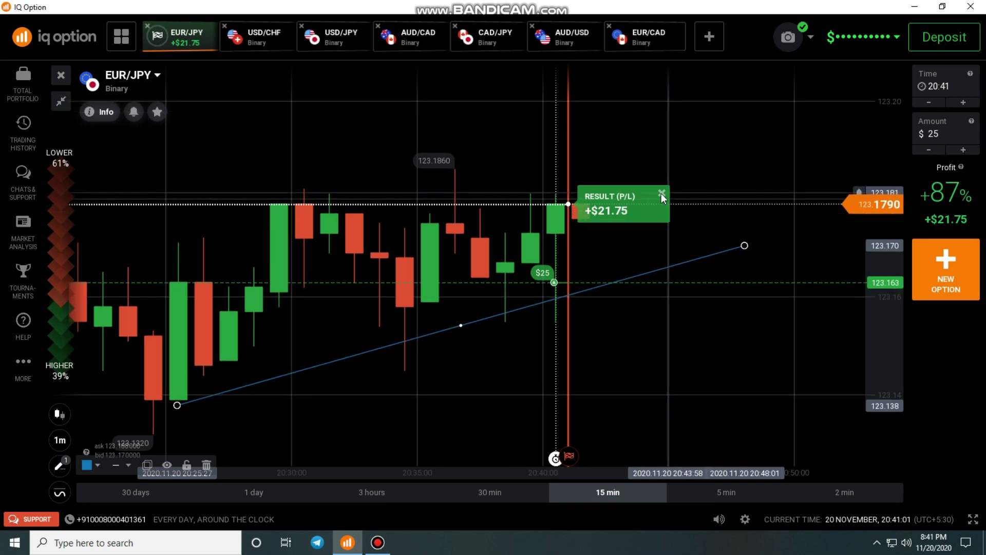
Step: Dismiss the finished EUR/JPY trade result and delete the rising line from the chart
click(662, 193)
scroll(611, 236, down, 2)
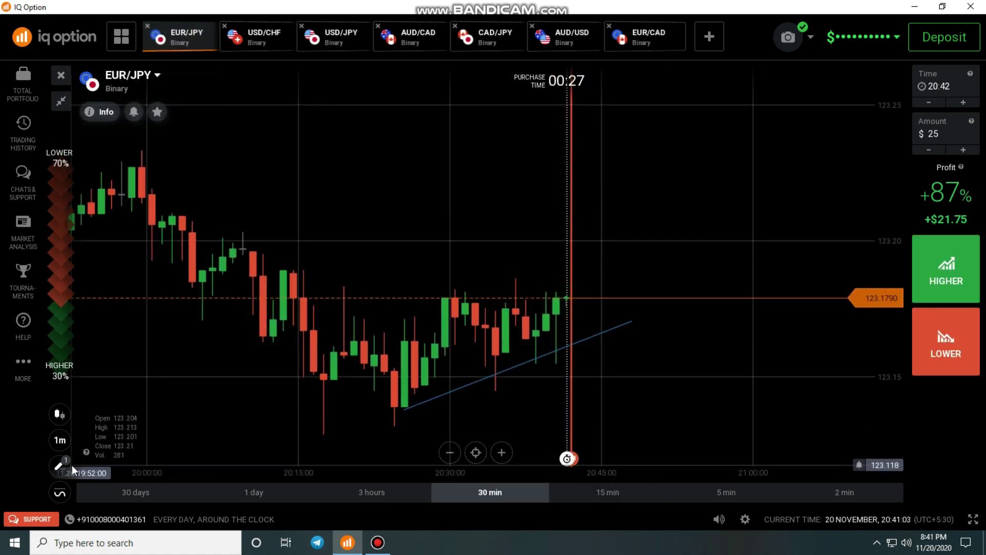
click(61, 466)
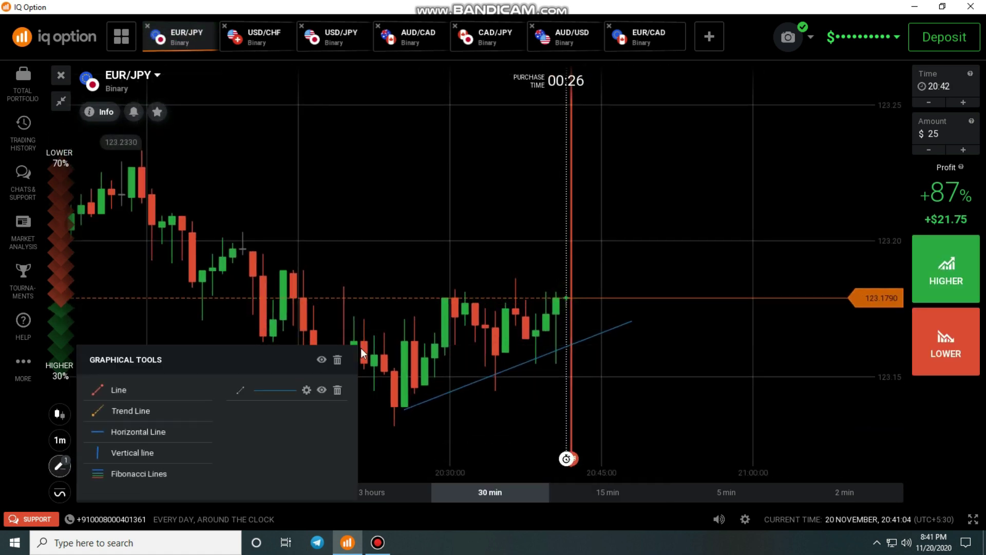
click(337, 362)
scroll(621, 353, down, 2)
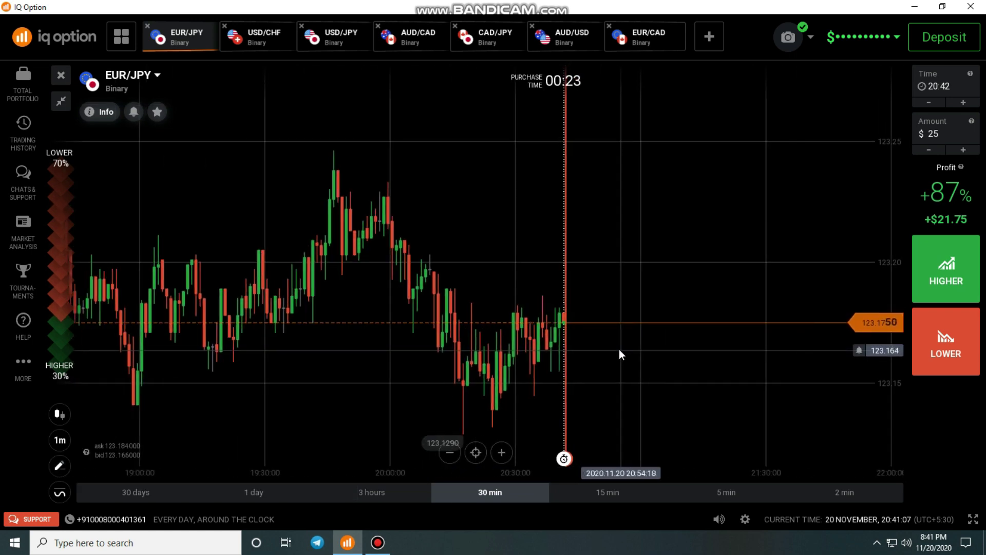
Step: Delete all drawn lines from the USD/CHF chart and open a $25 Higher trade expiring at 20:42
click(265, 37)
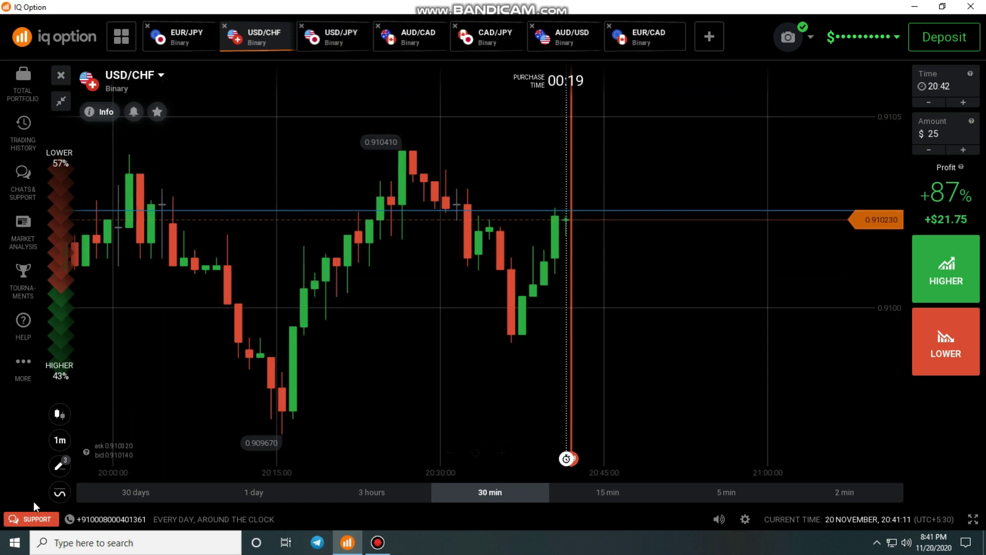
click(59, 467)
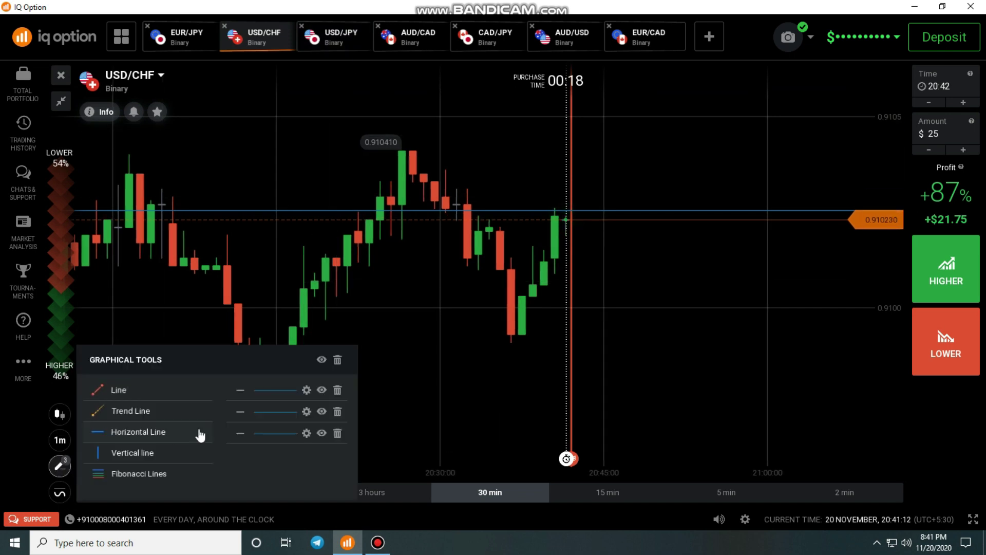
click(337, 361)
scroll(557, 312, down, 3)
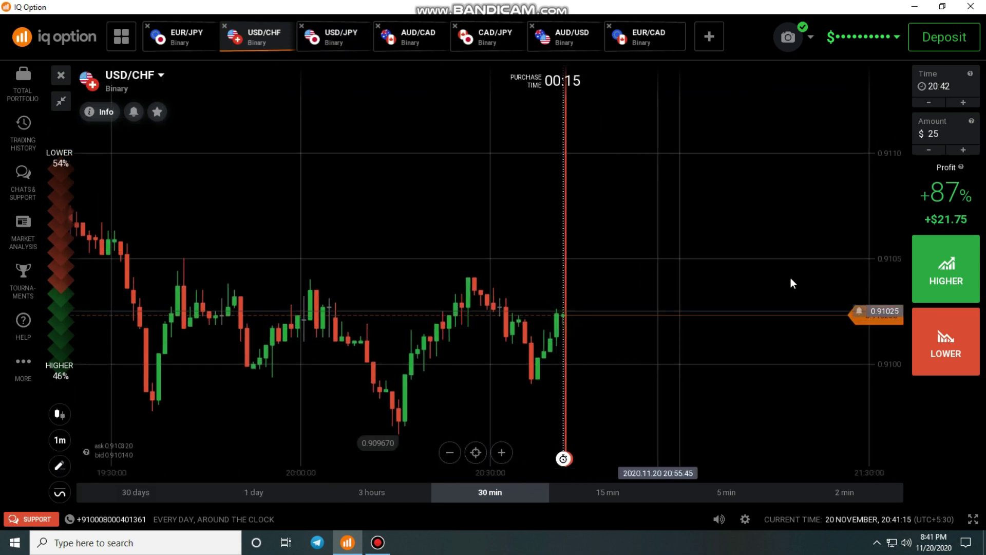
click(946, 268)
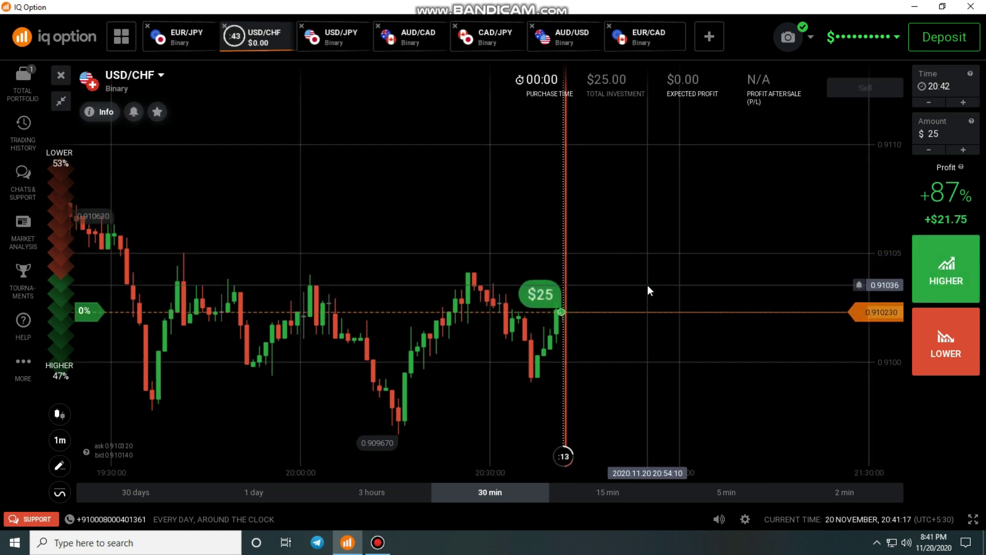
Step: Open $25 Higher trades expiring at 20:42 on USD/JPY and CAD/JPY
click(335, 45)
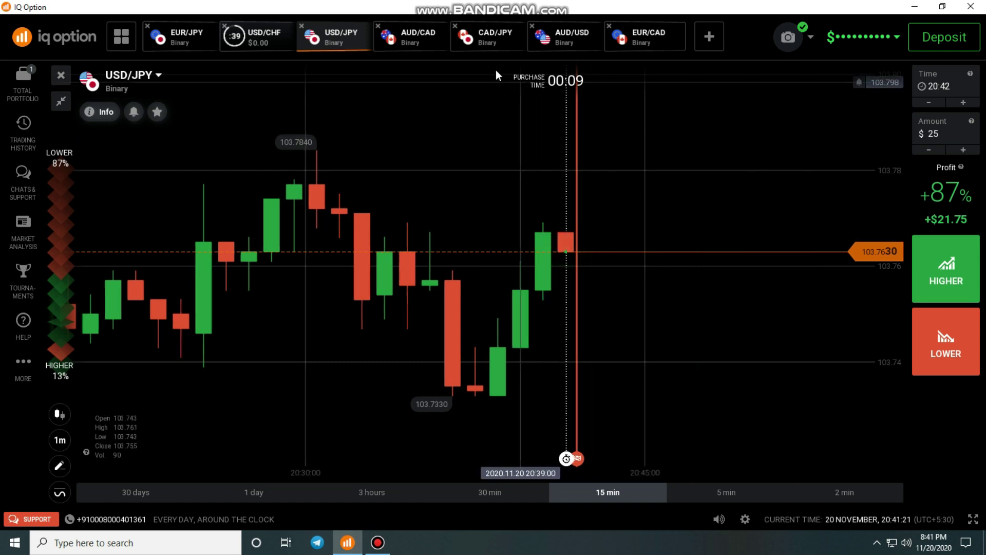
key(shift+w)
click(488, 36)
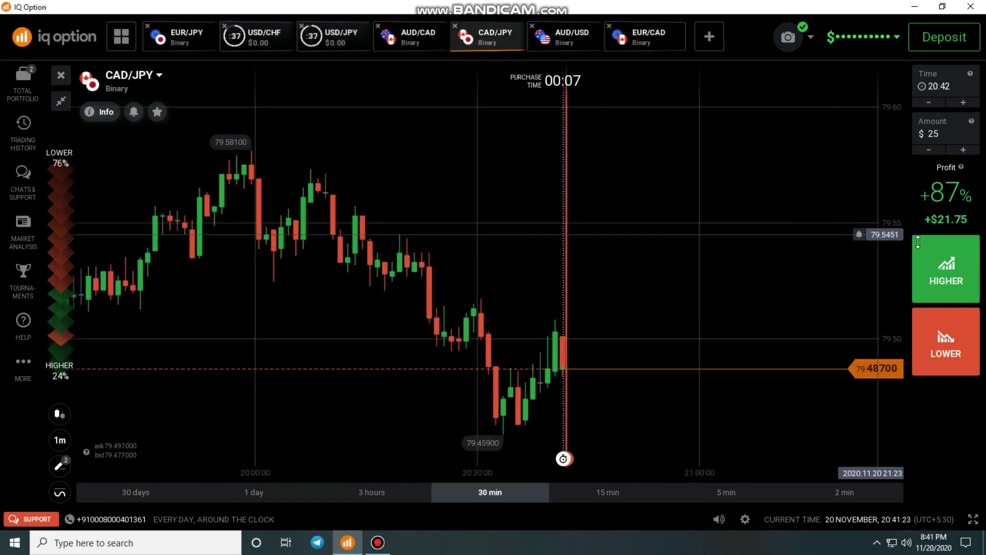
click(946, 269)
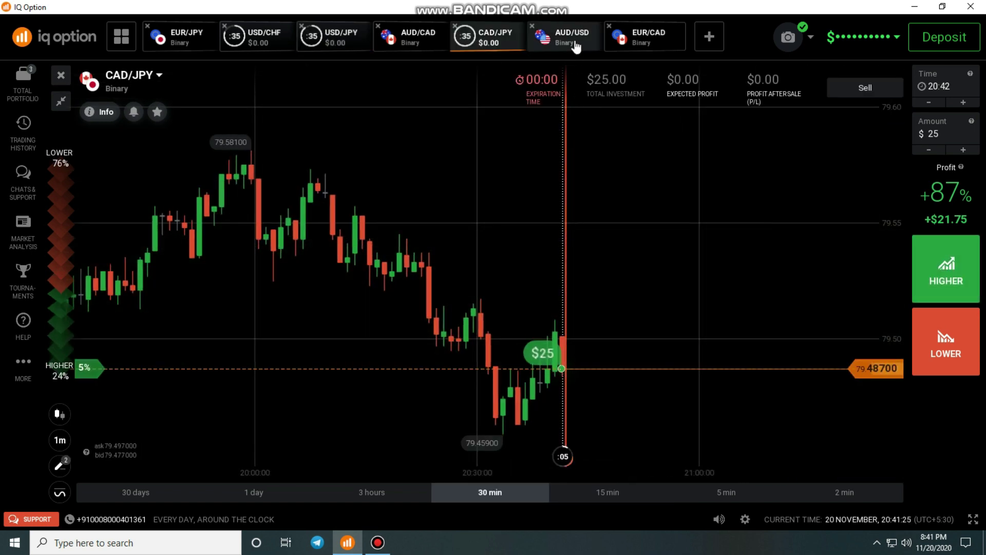
Step: Examine the recent AUD/USD candles and the price against the open trade's entry level on USD/JPY
click(574, 41)
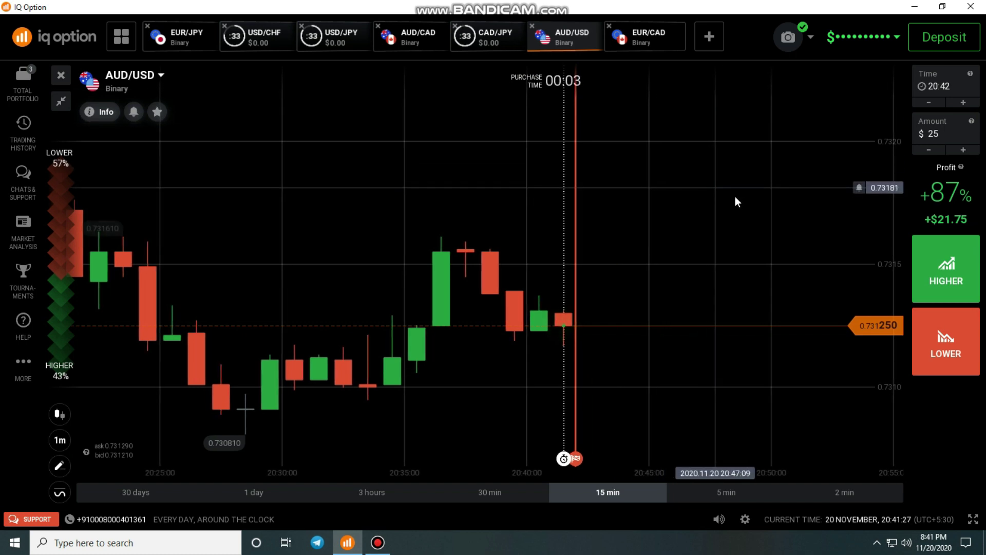
scroll(748, 263, up, 3)
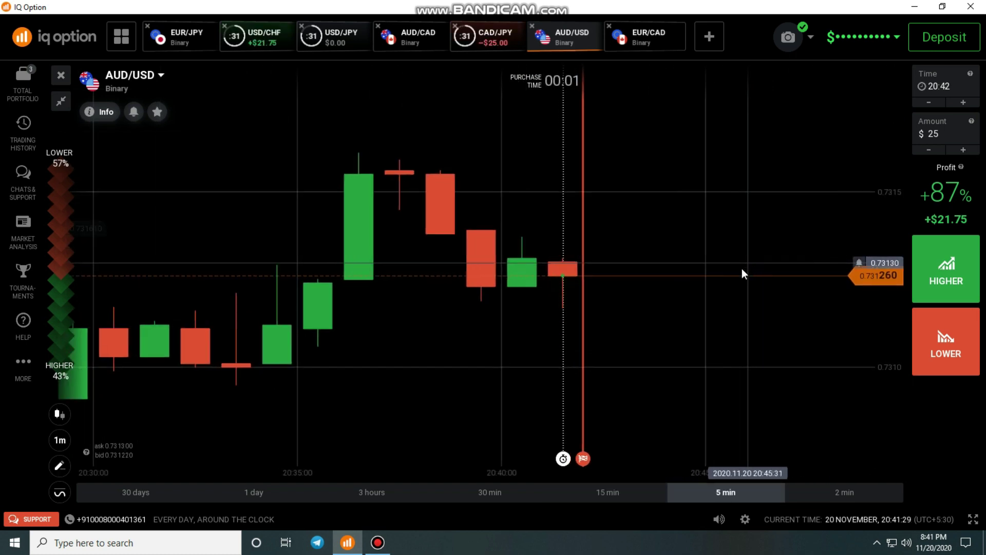
scroll(575, 297, down, 2)
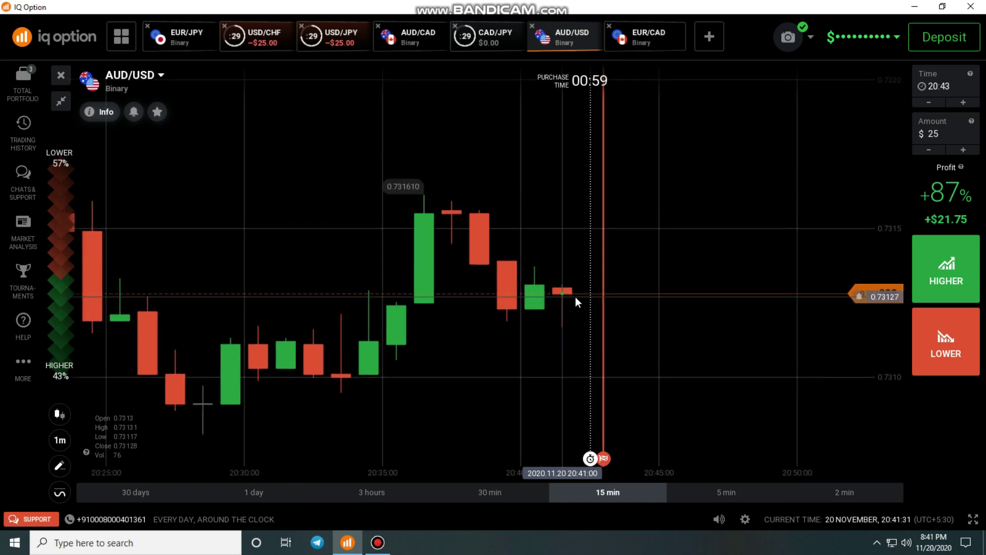
scroll(467, 178, down, 2)
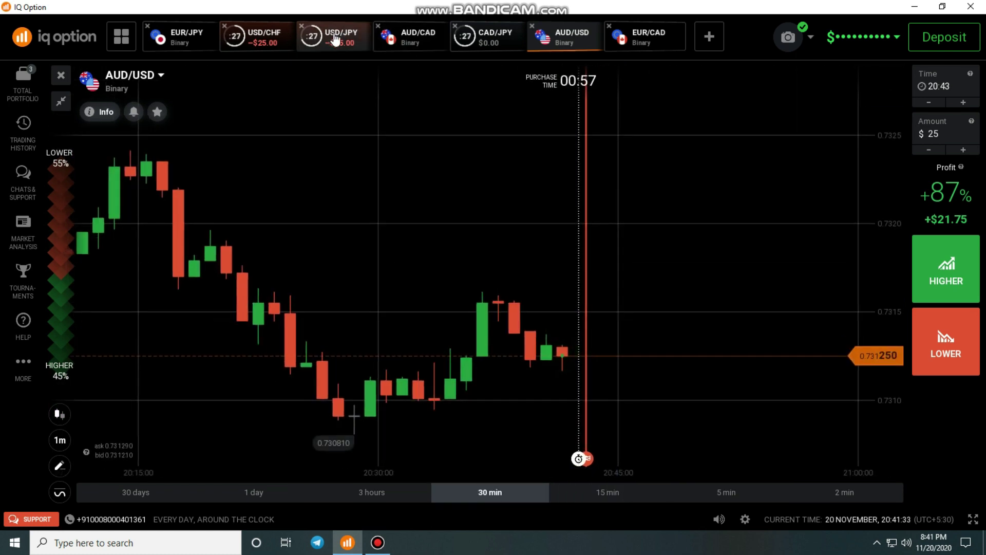
click(338, 32)
scroll(642, 220, up, 2)
scroll(642, 226, down, 1)
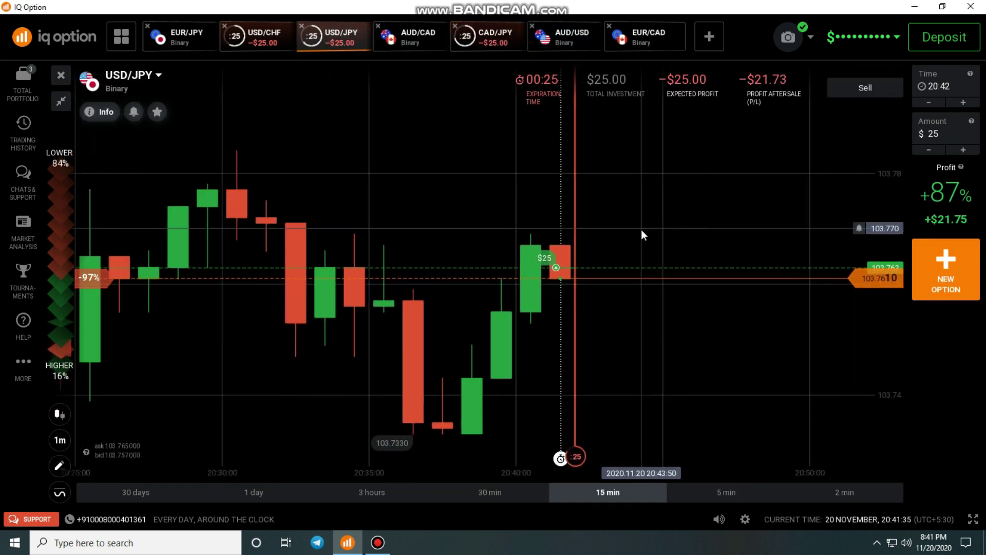
scroll(564, 325, down, 1)
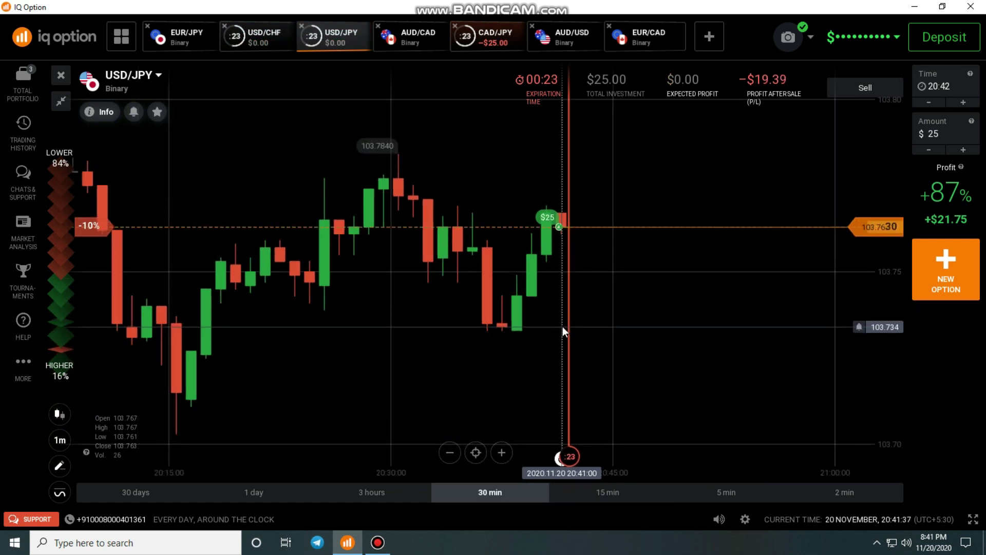
Step: Follow the open USD/CHF, USD/JPY and CAD/JPY trades on their charts as the 20:42 expiration approaches
click(279, 46)
scroll(643, 233, up, 1)
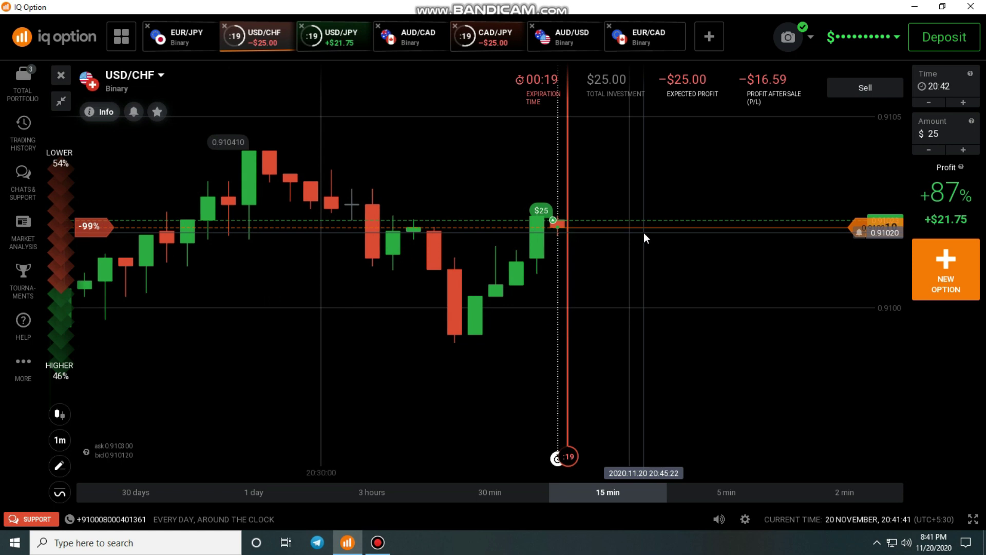
scroll(643, 232, up, 2)
scroll(647, 285, down, 2)
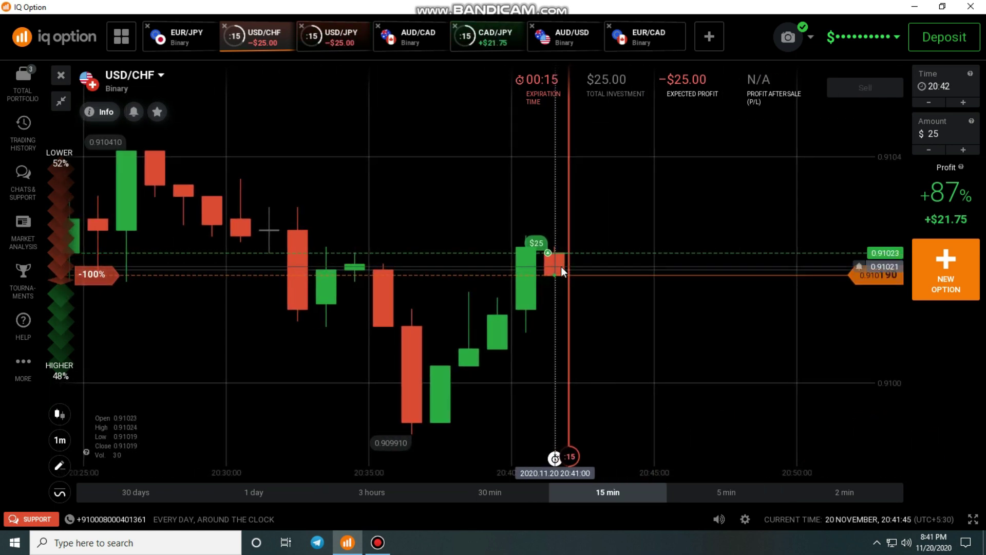
scroll(535, 314, down, 1)
scroll(536, 313, down, 1)
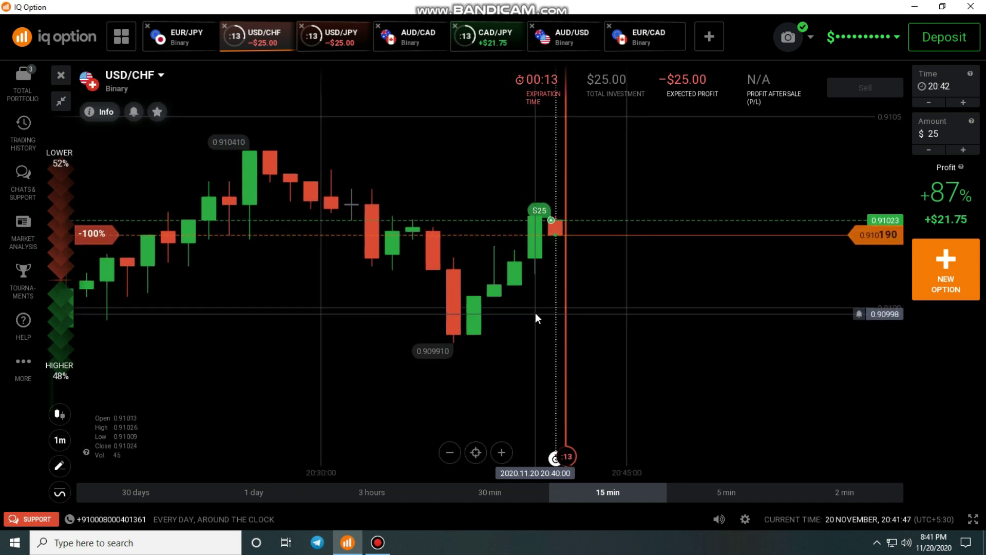
click(334, 36)
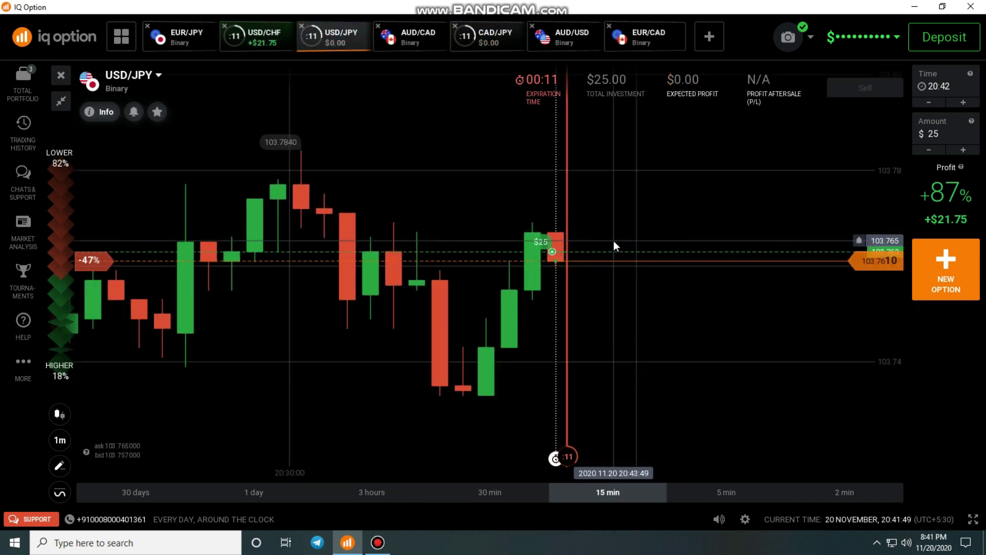
click(497, 39)
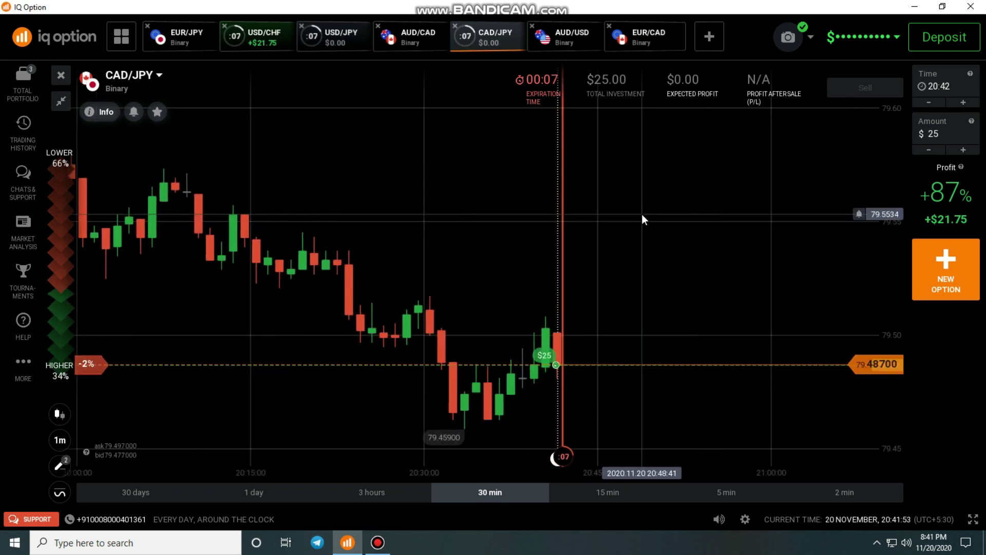
scroll(642, 214, up, 2)
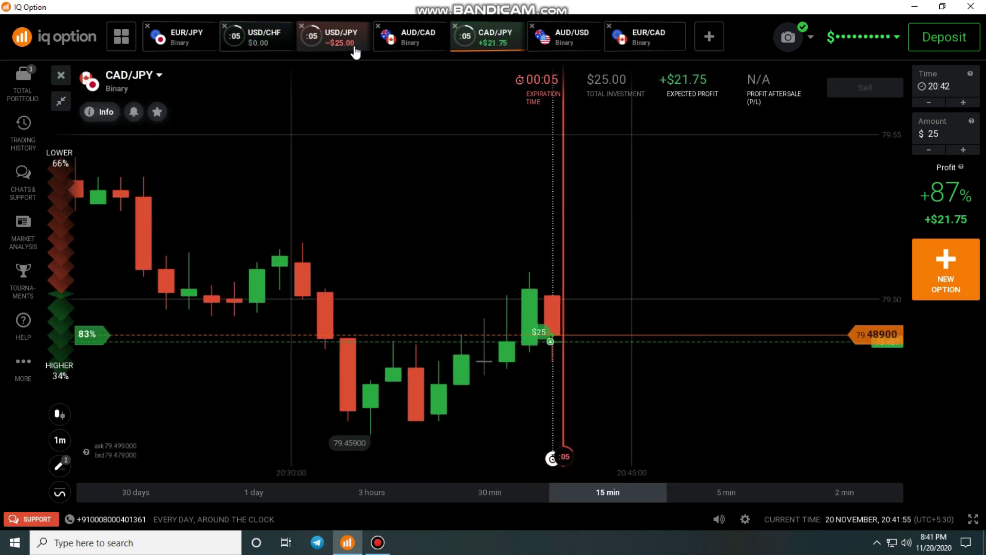
Step: Dismiss the finished USD/JPY trade result and open a $25 Lower trade on USD/JPY expiring at 20:43
click(341, 37)
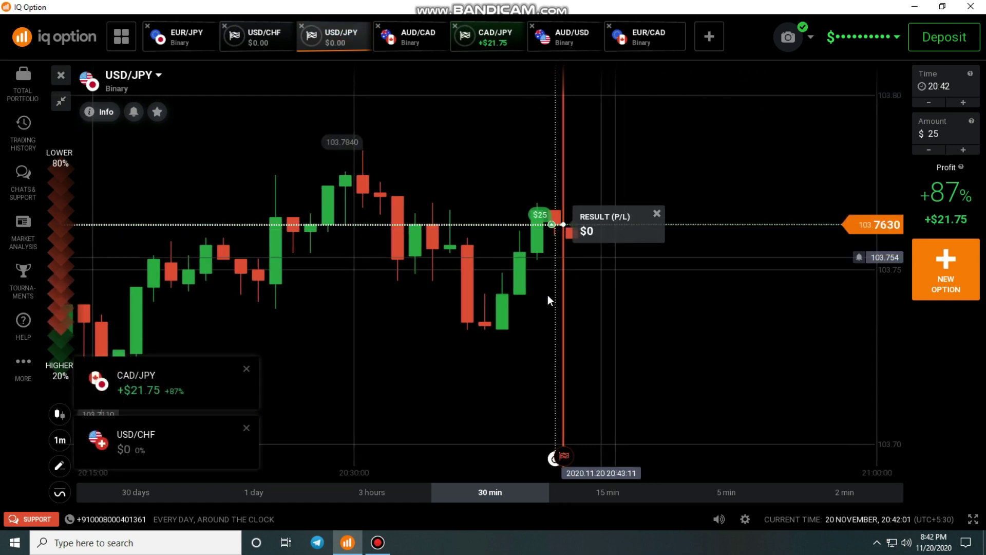
click(657, 214)
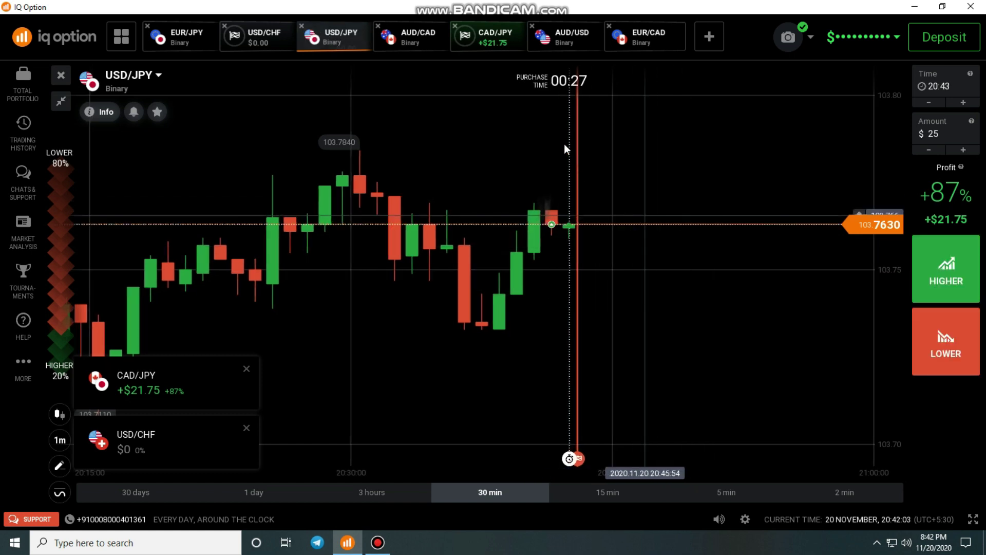
click(501, 37)
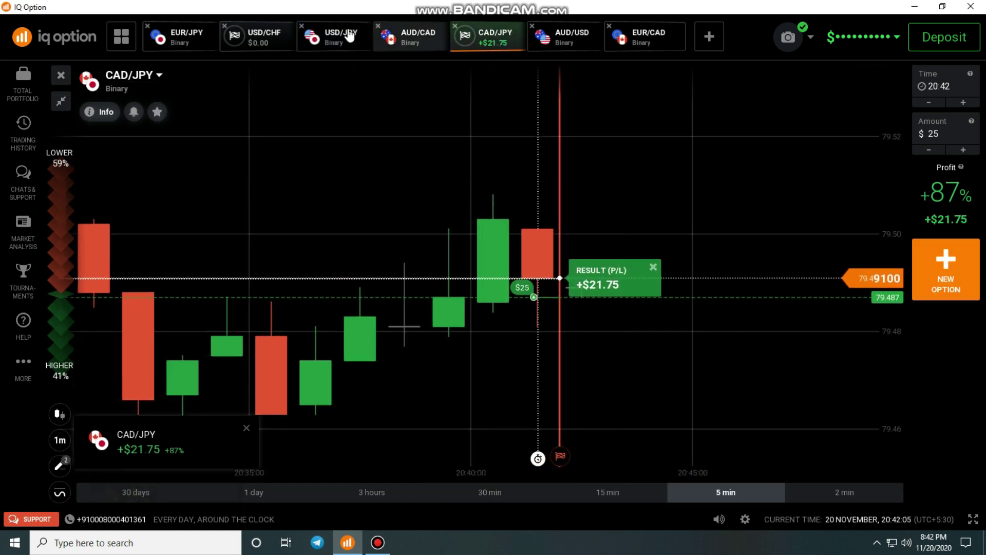
click(341, 37)
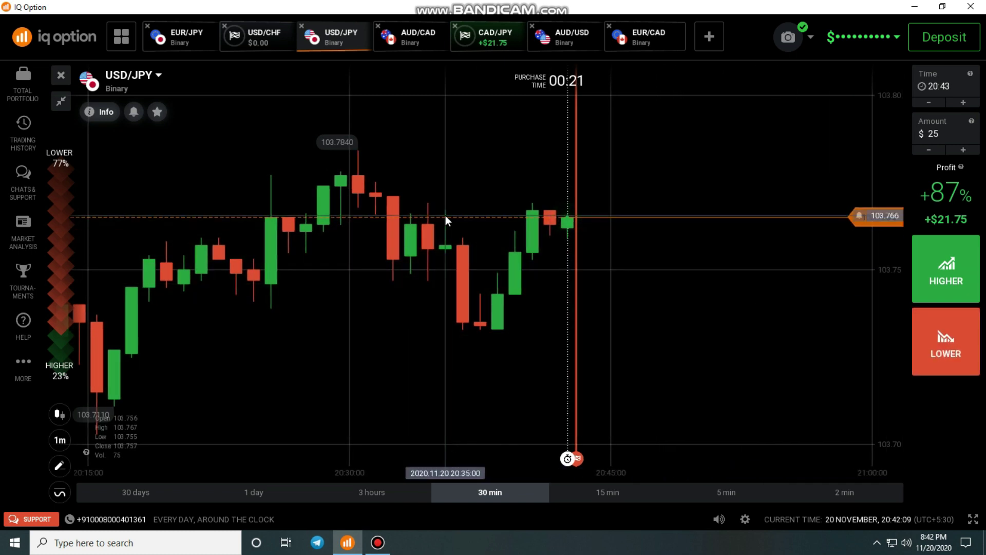
Step: Dismiss the finished USD/CHF trade result and check the EUR/JPY chart for an entry
click(247, 37)
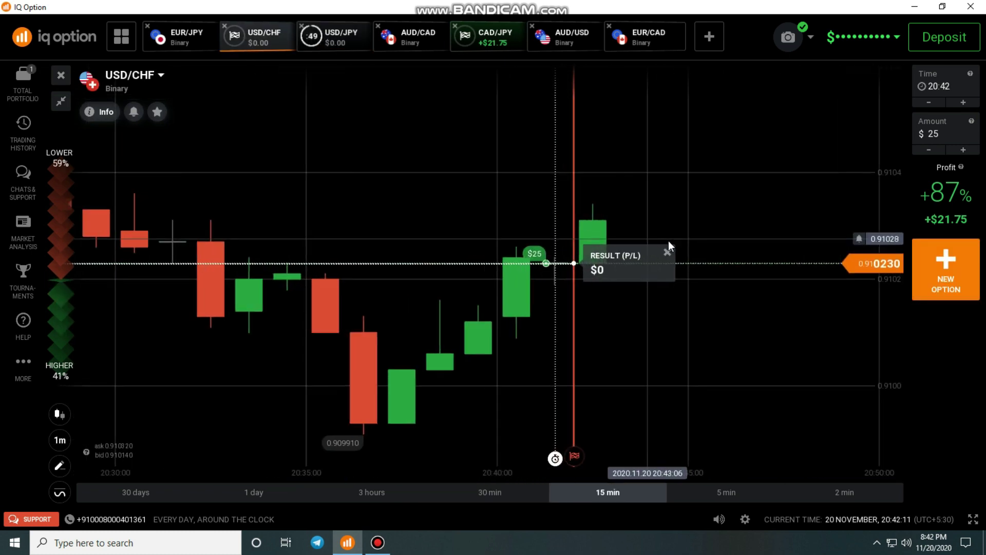
click(664, 250)
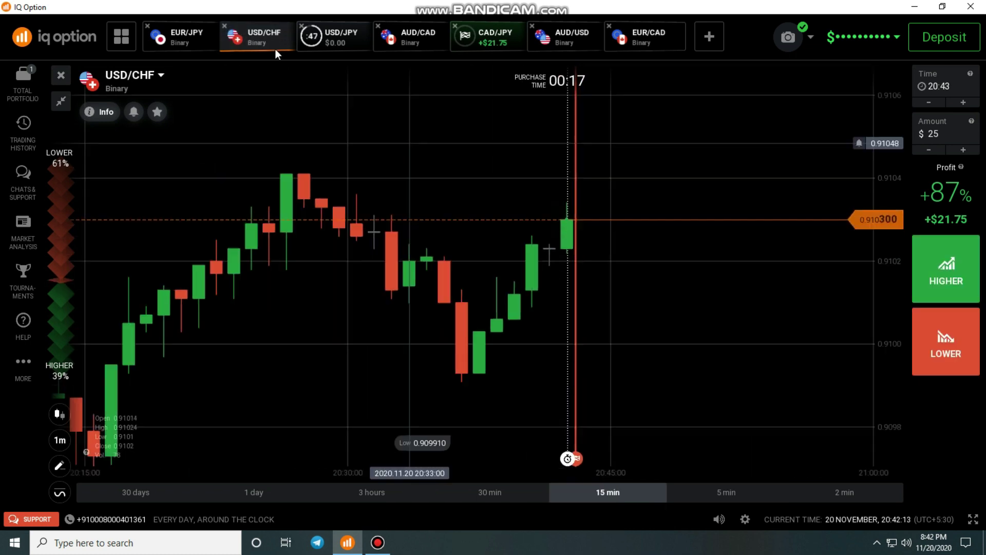
click(183, 39)
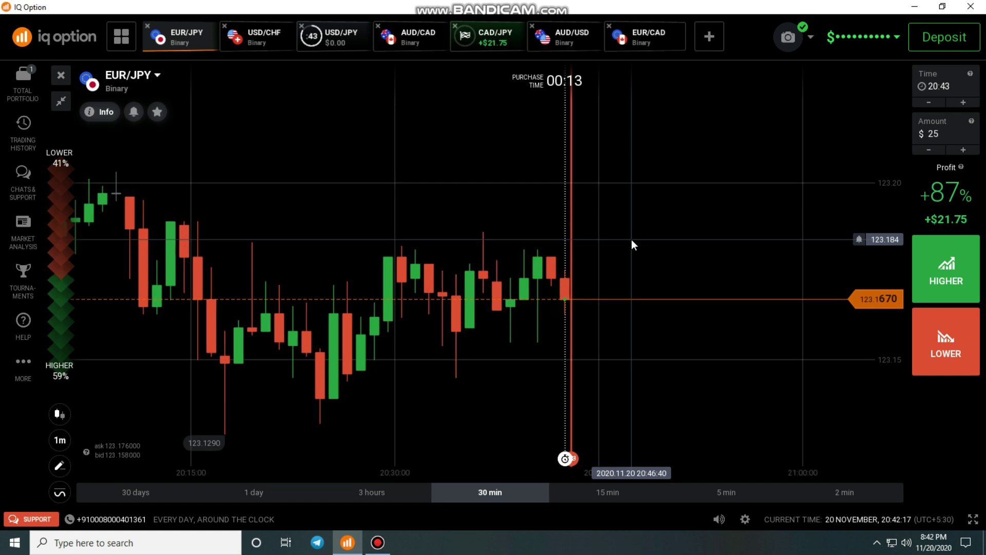
Step: Review the open USD/JPY trade against recent candles and check the AUD/CAD, AUD/USD and EUR/CAD charts for entries
click(336, 35)
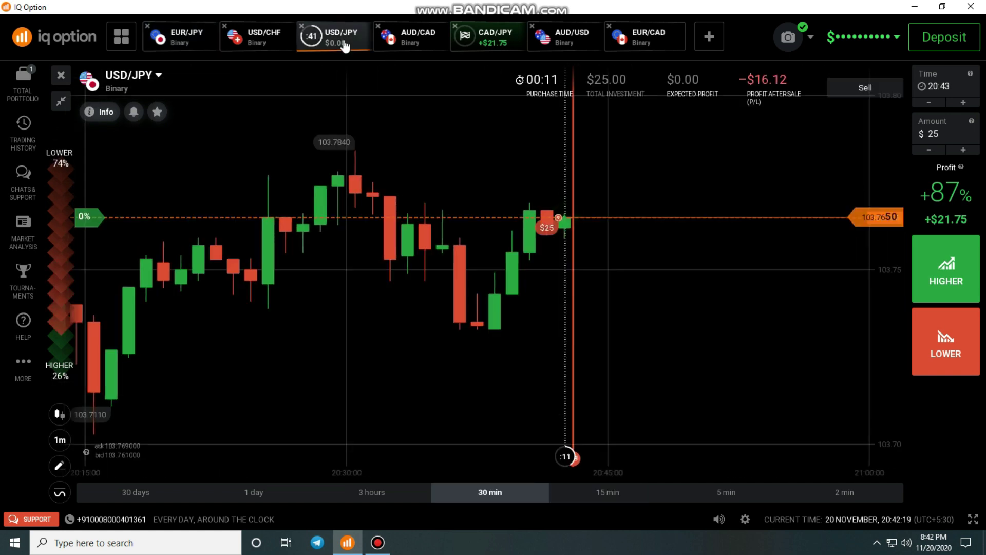
scroll(605, 252, up, 2)
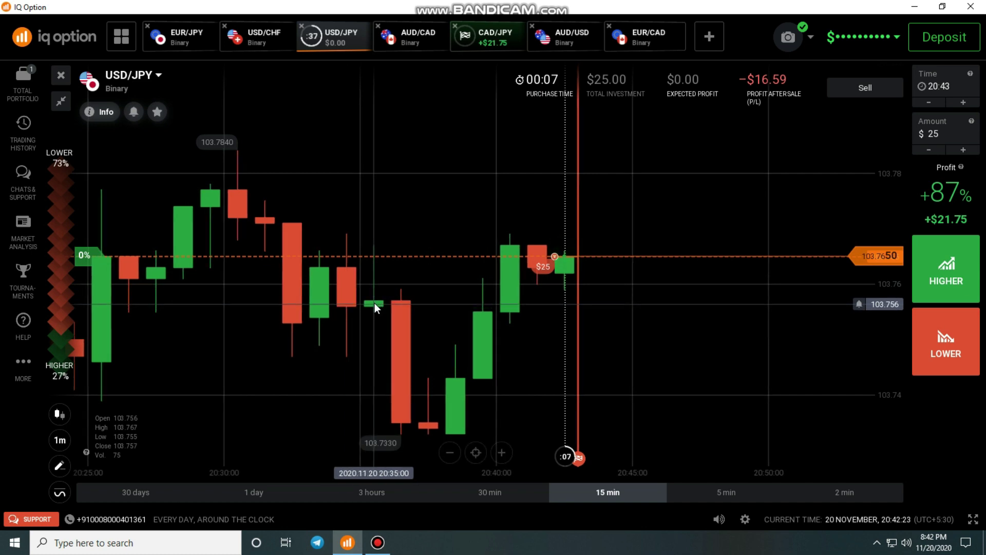
scroll(377, 301, down, 2)
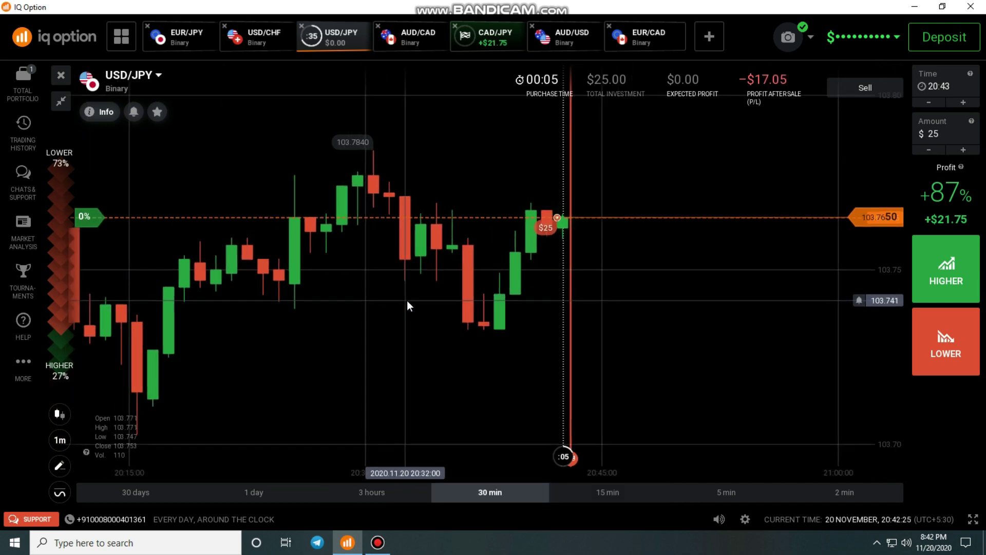
scroll(593, 309, up, 2)
click(432, 44)
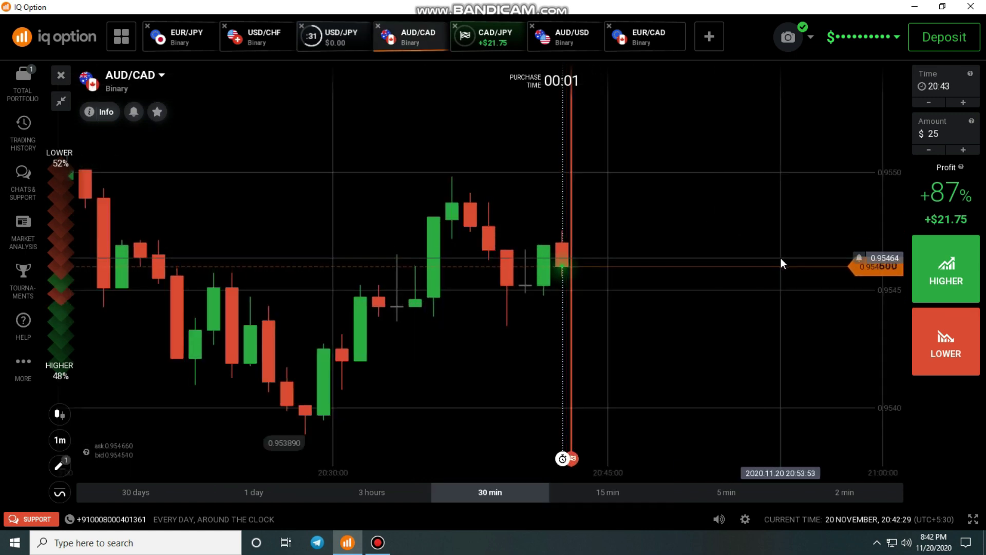
click(571, 42)
click(646, 47)
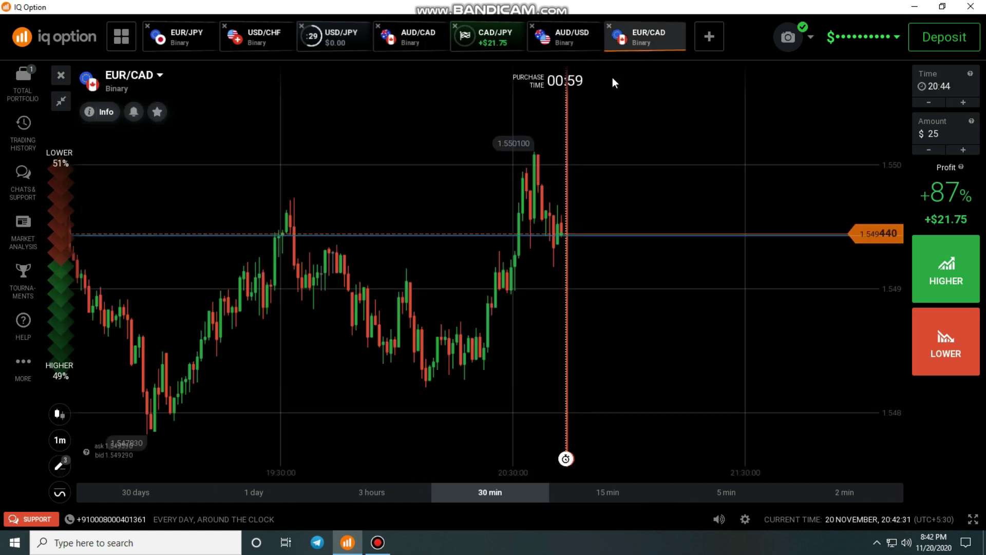
Step: Draw a horizontal line on the USD/JPY chart at about 103.766, near the current price
click(334, 38)
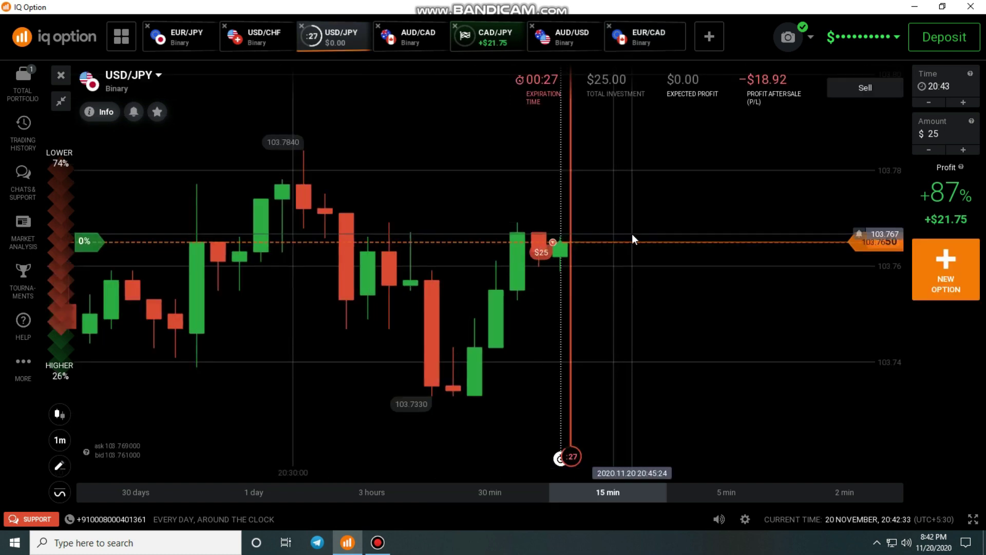
scroll(523, 321, down, 2)
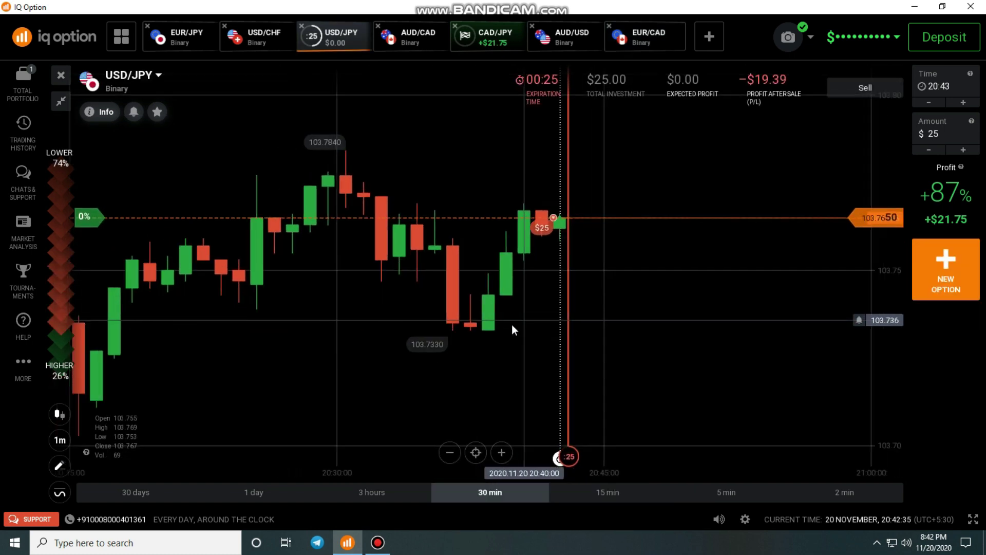
click(85, 457)
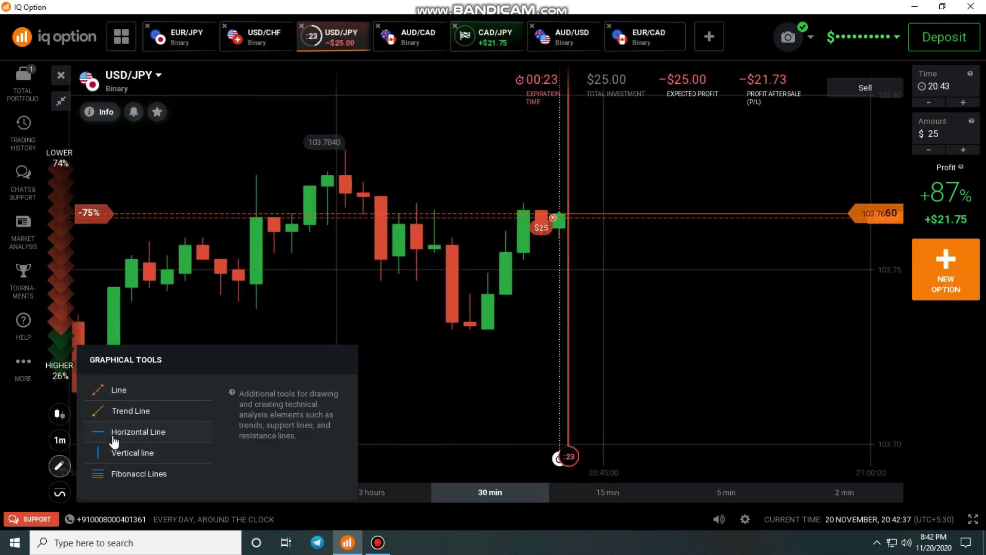
click(118, 433)
click(396, 215)
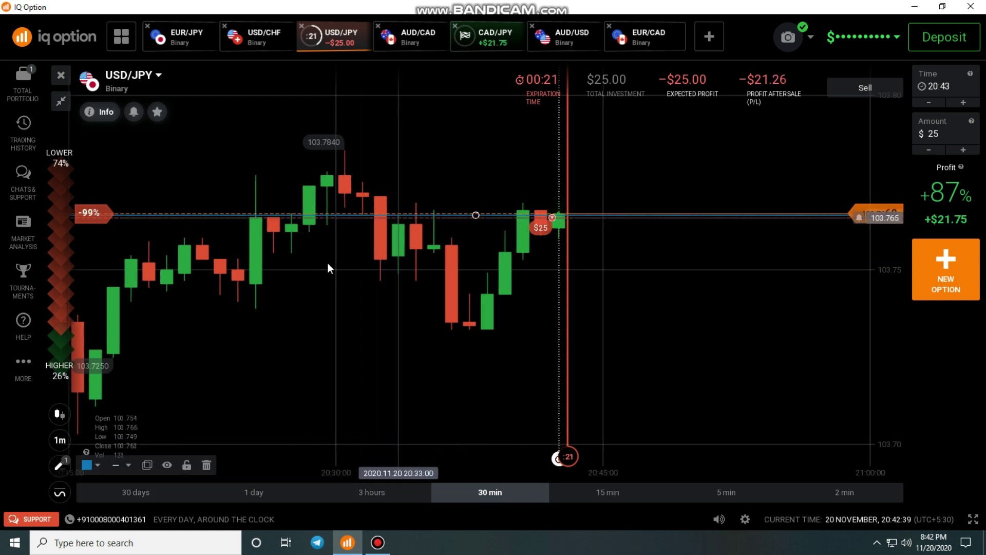
Step: Examine the USD/JPY candles around the horizontal line while the open trade nears its expiration
scroll(323, 262, up, 2)
scroll(636, 284, down, 2)
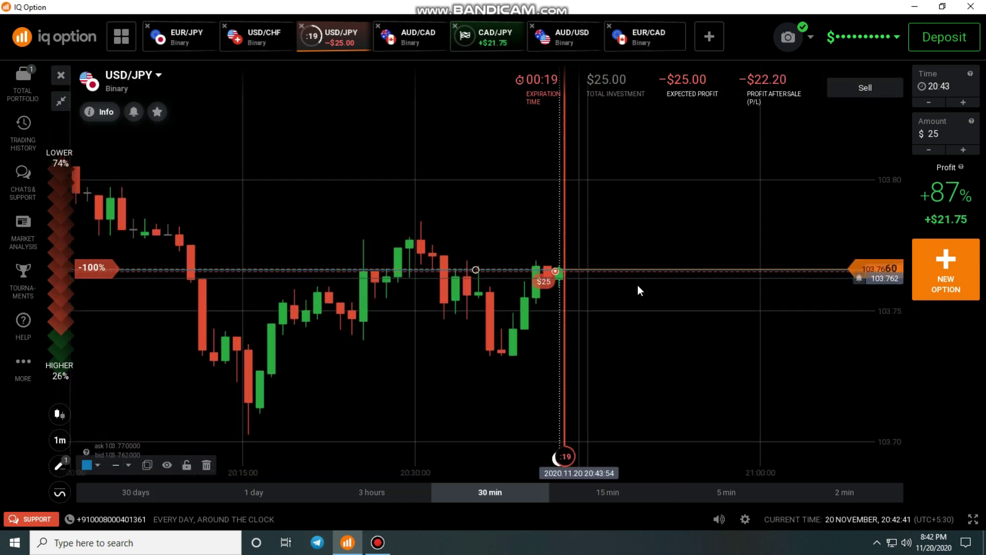
scroll(637, 285, up, 2)
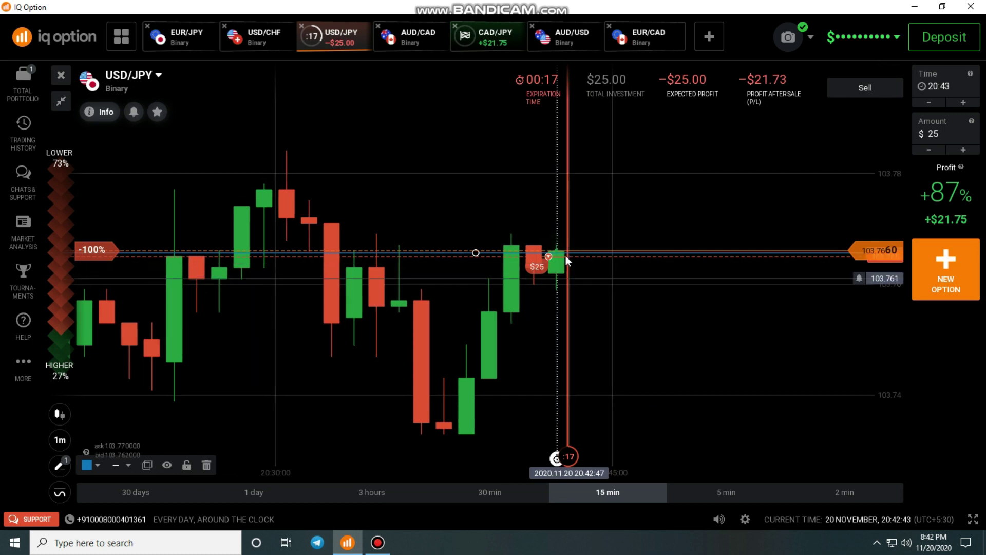
scroll(580, 310, up, 1)
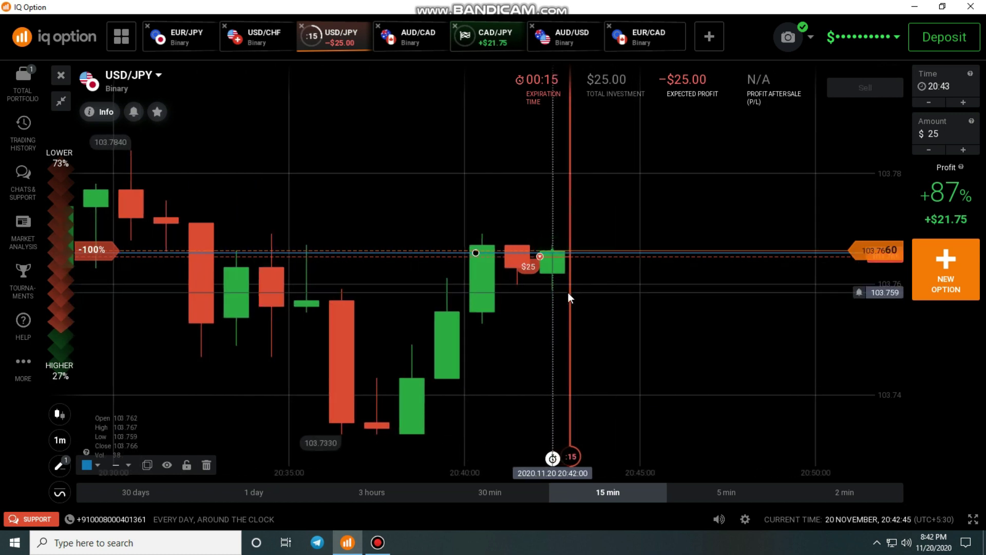
scroll(569, 293, down, 1)
scroll(569, 292, down, 1)
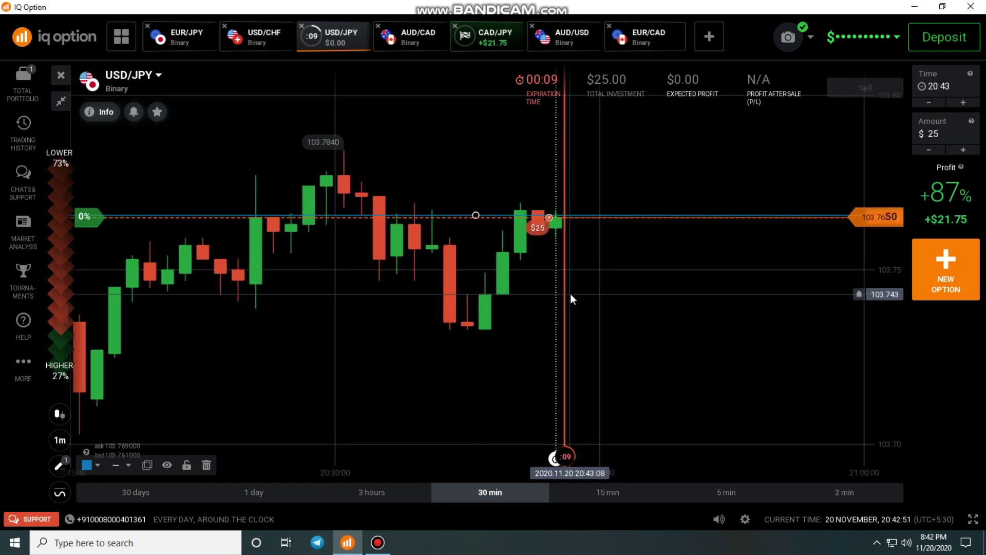
Step: Follow the open USD/JPY trade on the candle chart until it expires and dismiss its result
scroll(575, 288, up, 1)
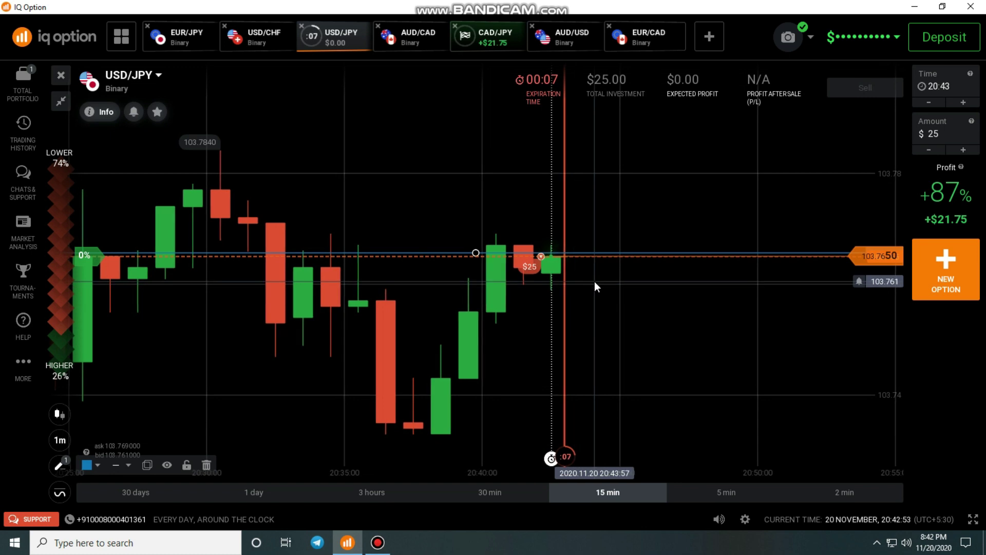
scroll(587, 278, down, 1)
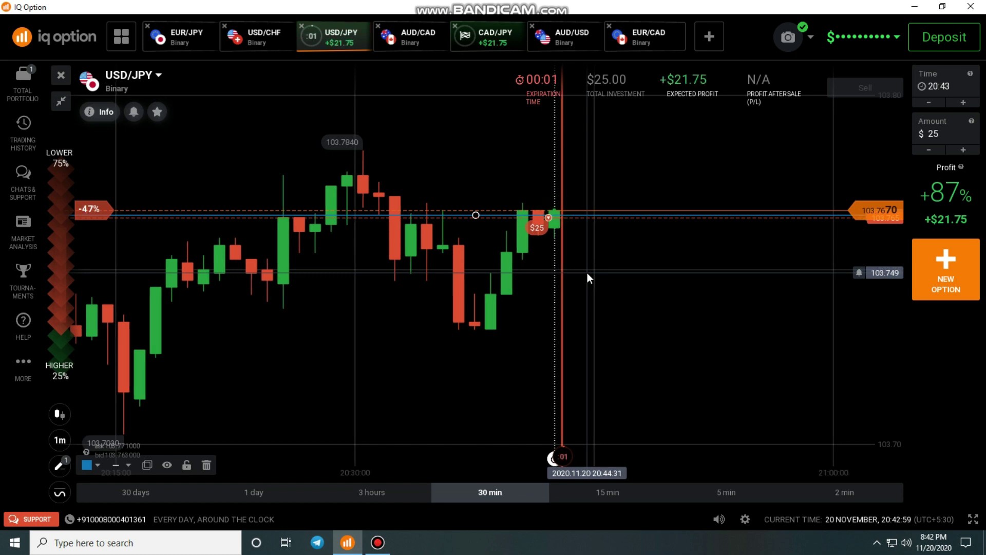
scroll(588, 272, up, 2)
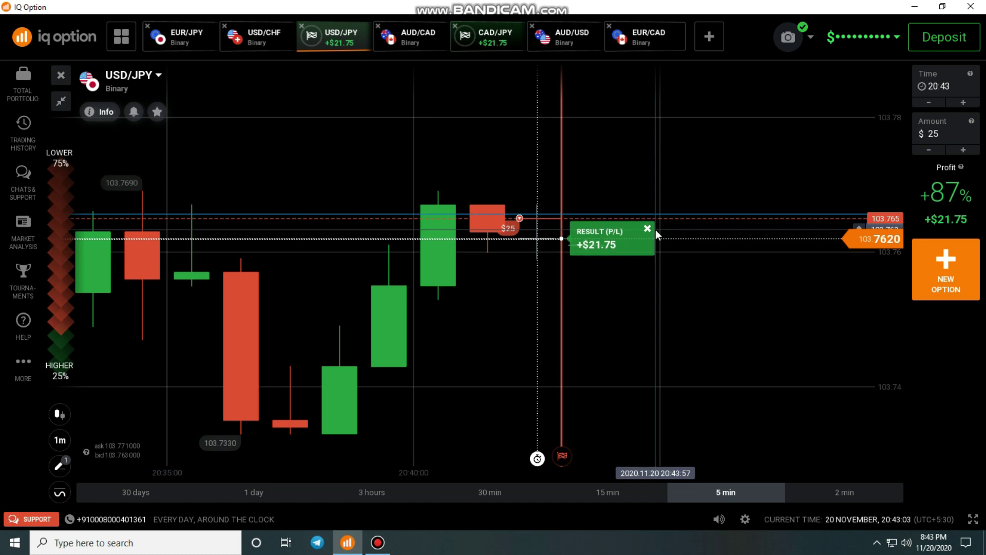
click(655, 229)
Step: Review the recent USD/JPY candles and delete all drawings from that chart
scroll(667, 274, down, 2)
scroll(552, 285, down, 1)
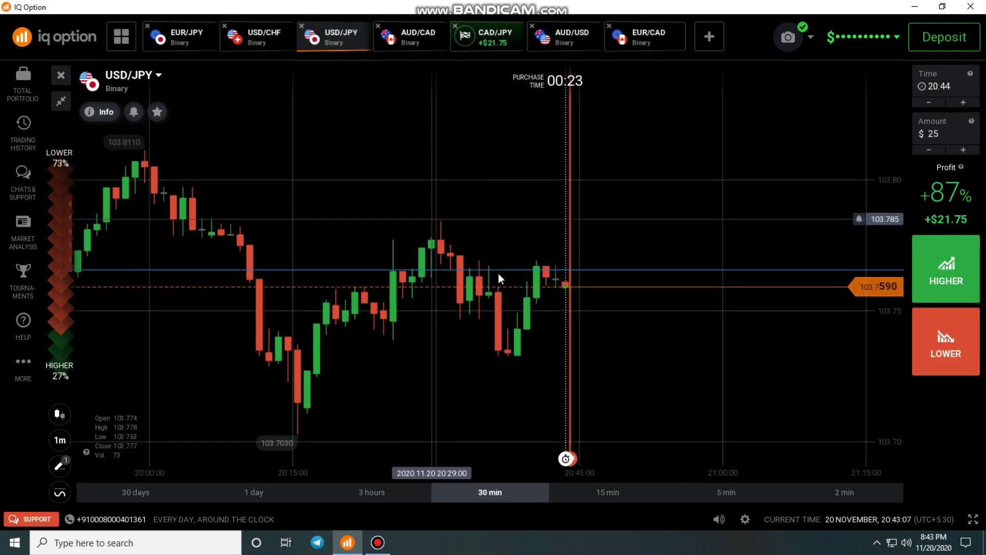
scroll(572, 303, up, 1)
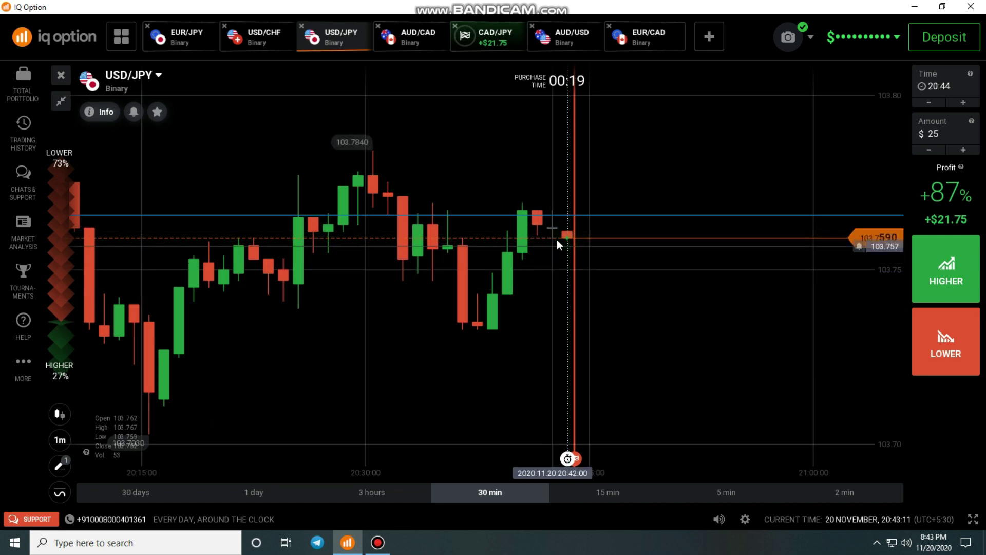
scroll(567, 260, up, 1)
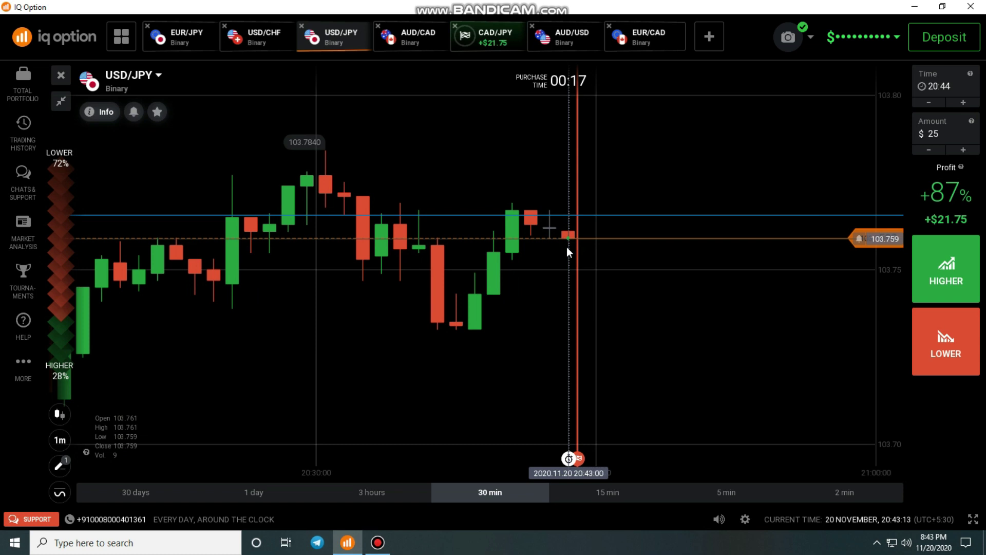
scroll(578, 329, down, 2)
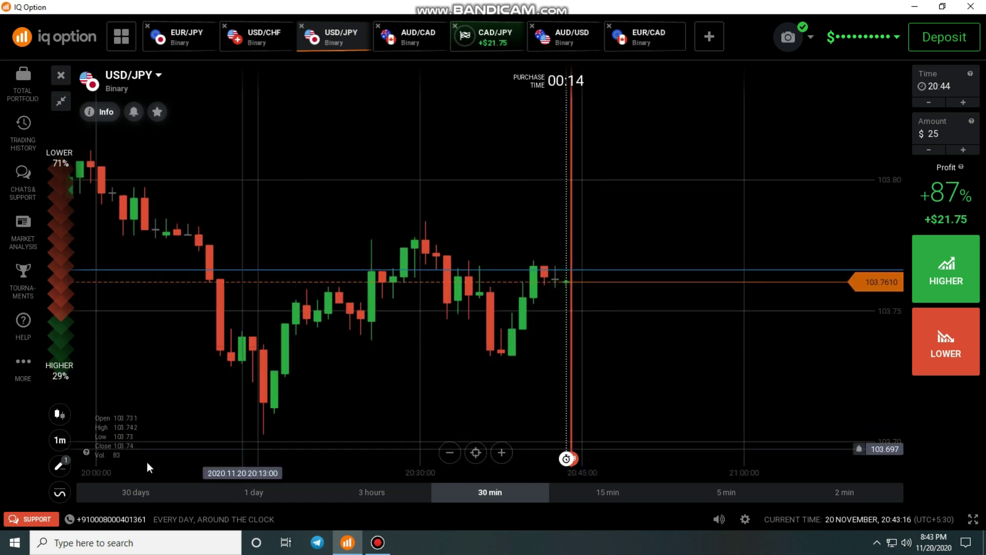
click(60, 466)
click(338, 360)
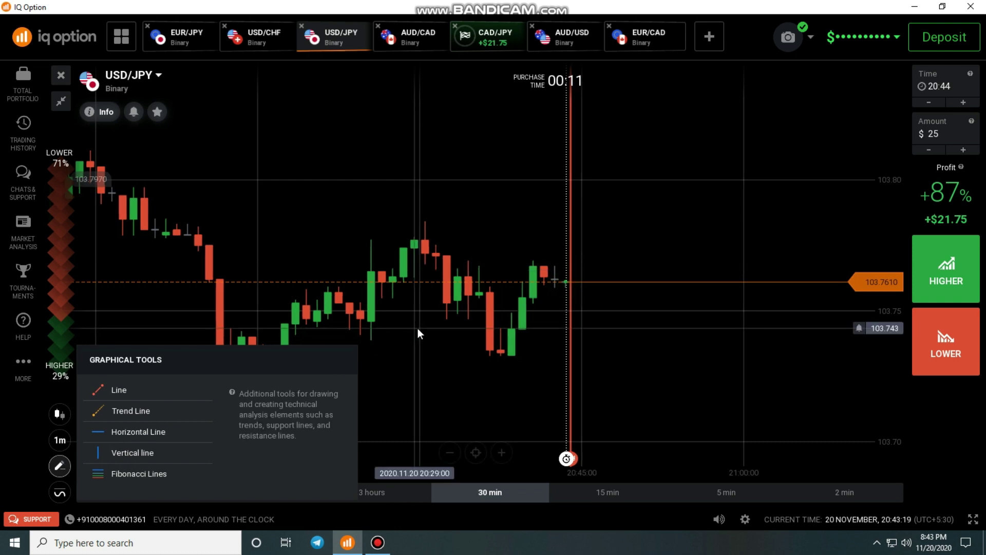
click(411, 308)
Step: Draw a rising line under the EUR/JPY lows from about 123.137 to 123.175 and buy a $25 Lower option expiring at 20:44
click(203, 44)
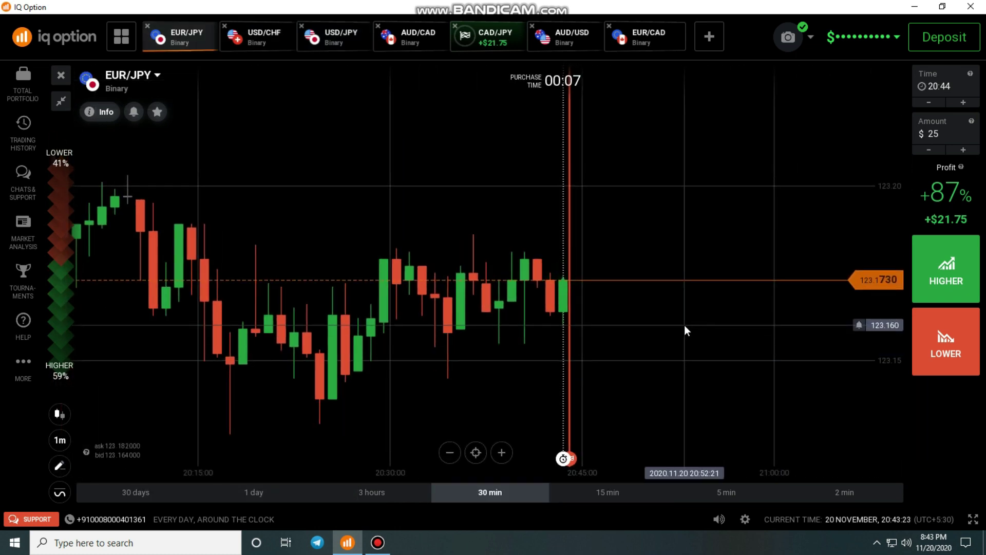
click(59, 466)
click(121, 409)
click(326, 405)
click(683, 275)
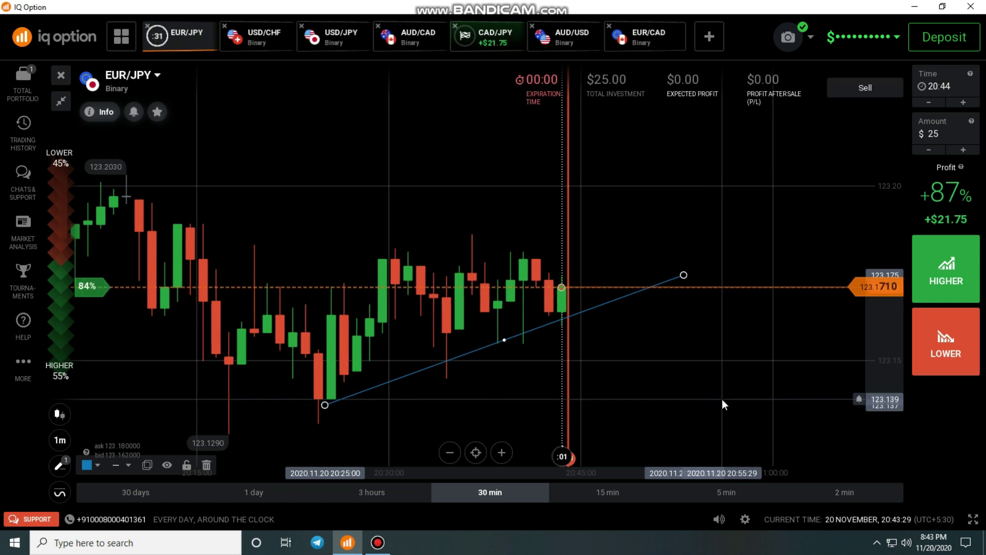
Step: Compare the EUR/JPY candles with the rising line while the trade runs, and delete all drawings from the chart
scroll(625, 369, up, 2)
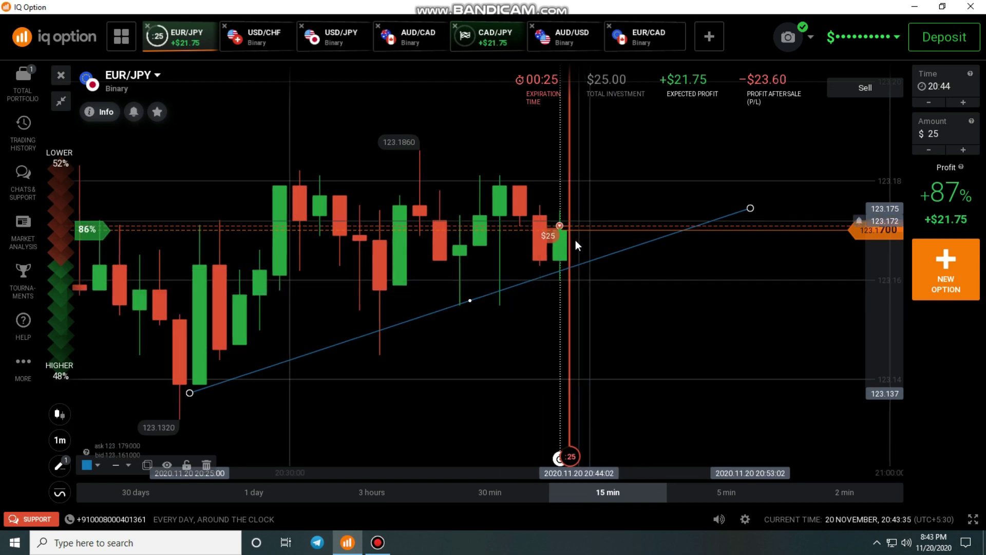
scroll(572, 307, up, 2)
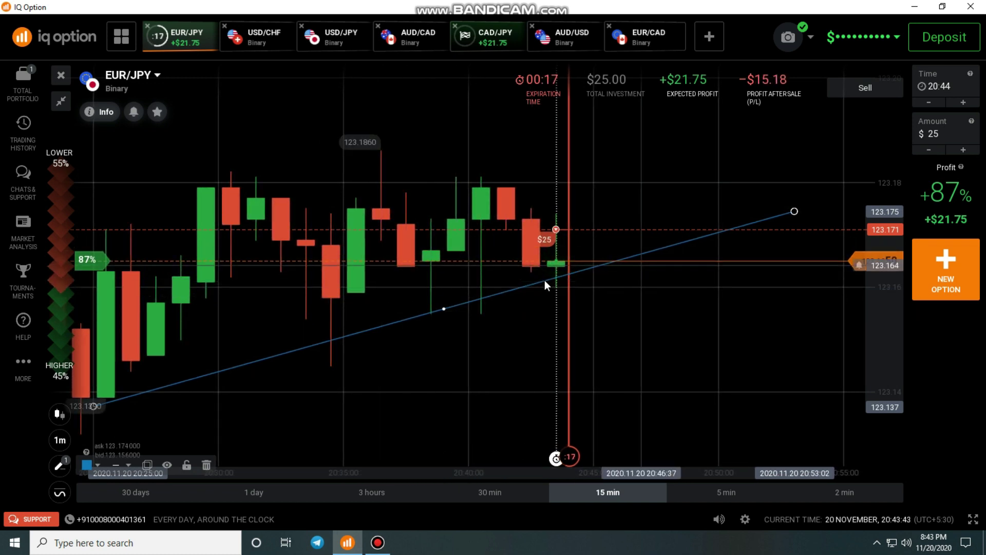
scroll(649, 286, down, 3)
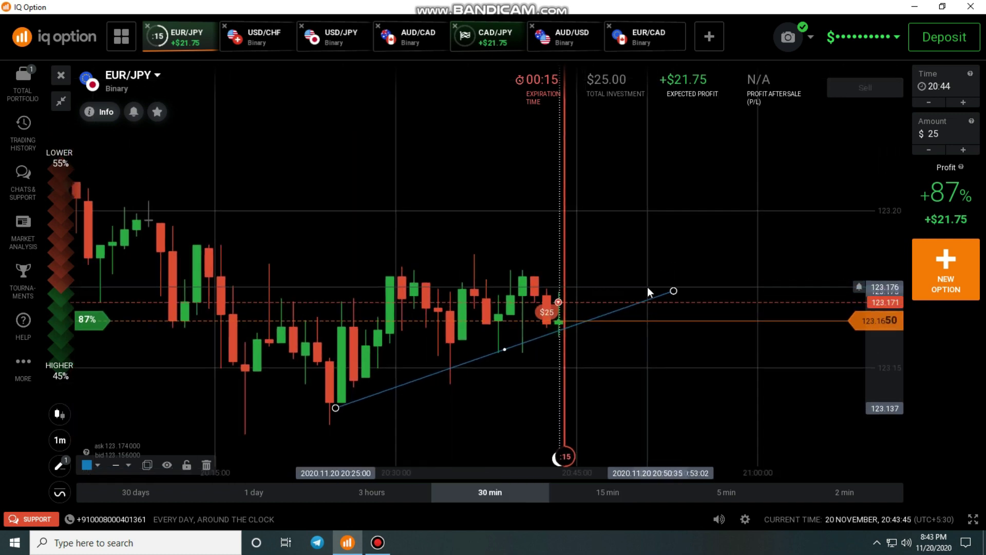
scroll(647, 287, up, 4)
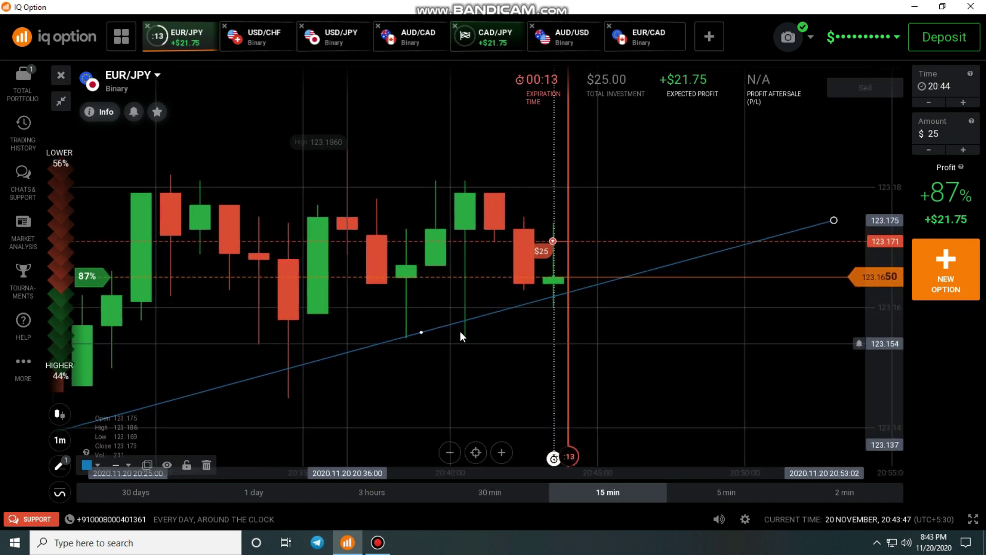
scroll(467, 330, down, 2)
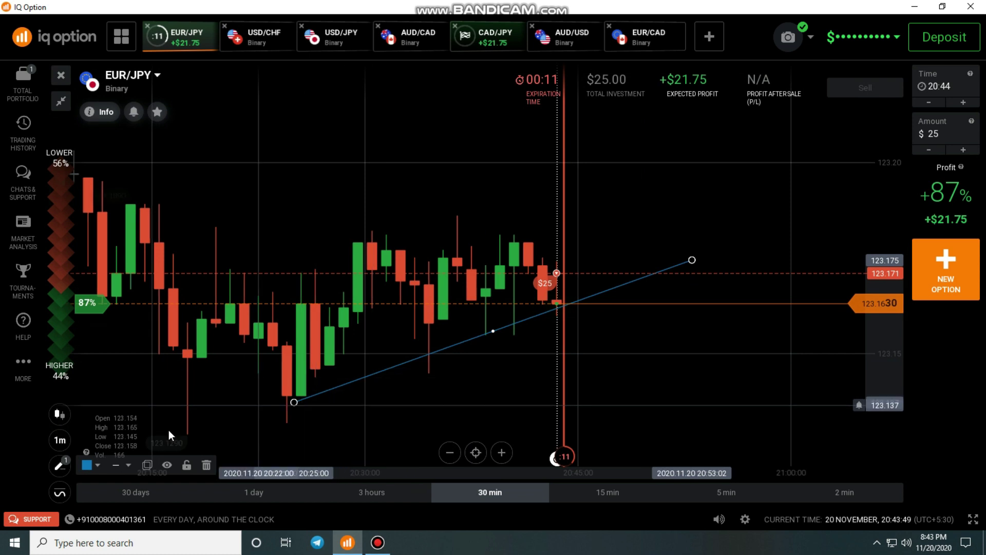
click(60, 465)
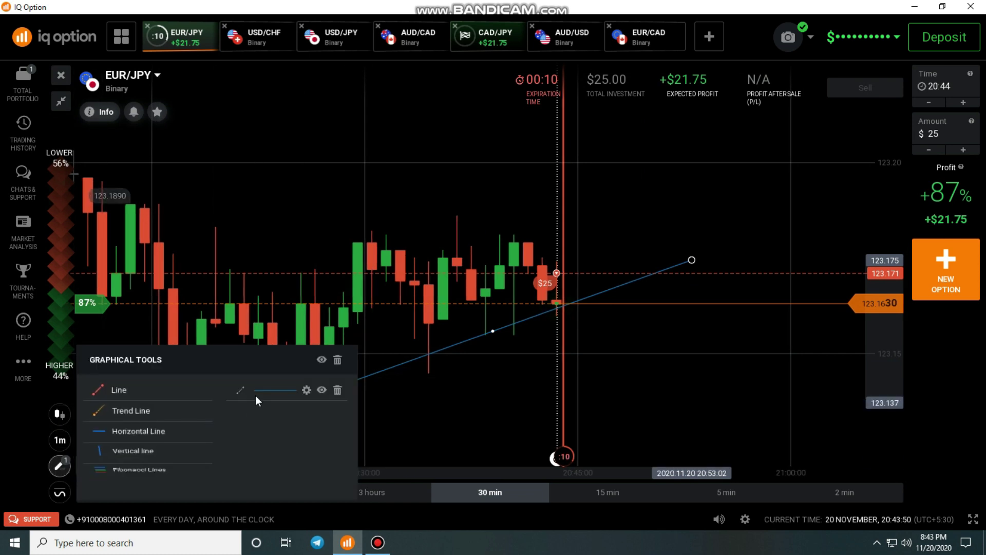
click(337, 360)
Step: Follow the EUR/JPY trade until it expires and dismiss its result
scroll(687, 334, down, 1)
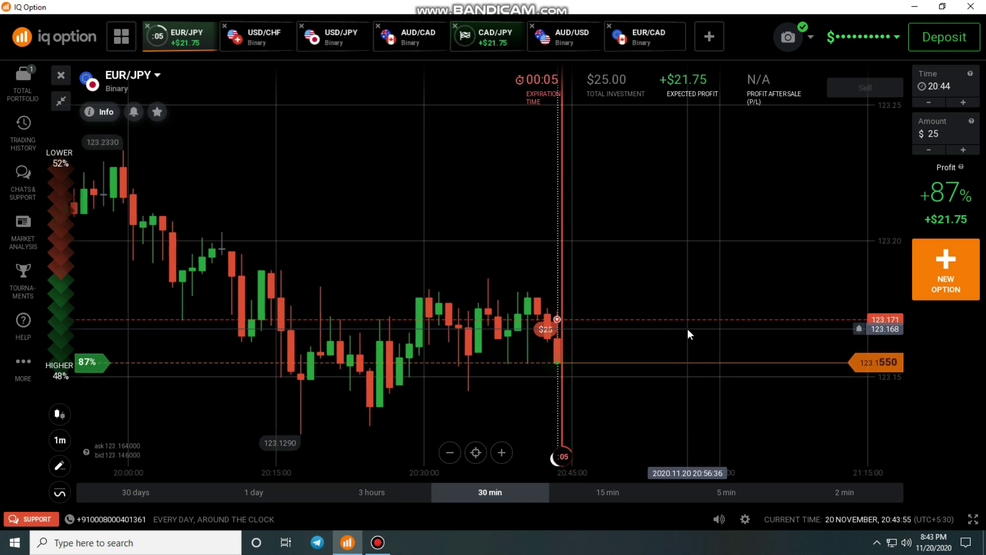
scroll(608, 256, up, 1)
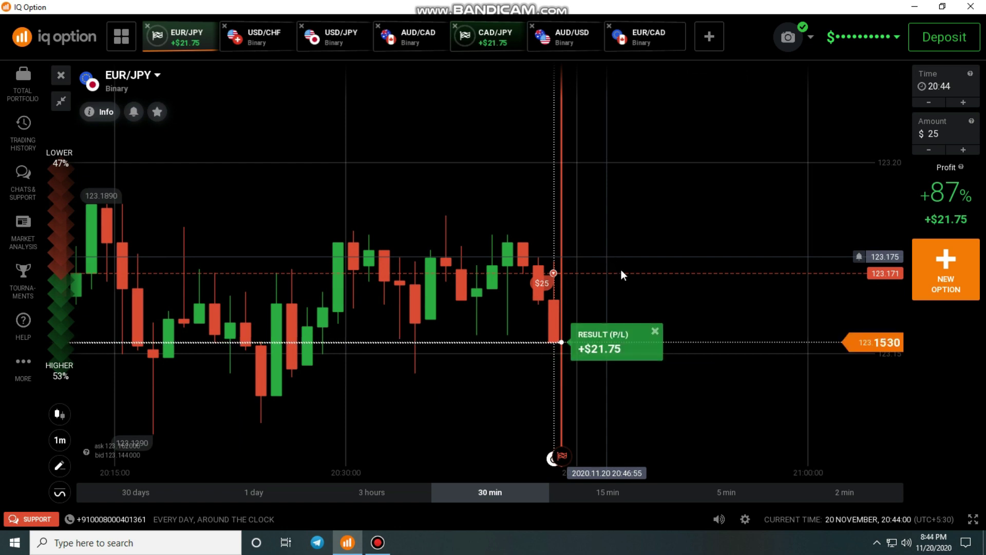
click(658, 332)
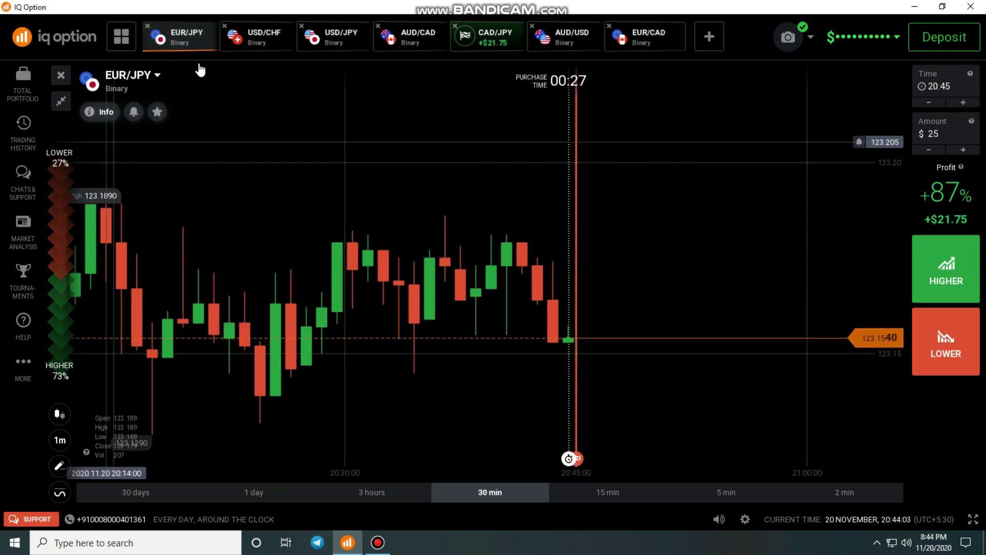
Step: Check the USD/CHF candles and buy a $25 Higher option expiring at 20:45
click(274, 46)
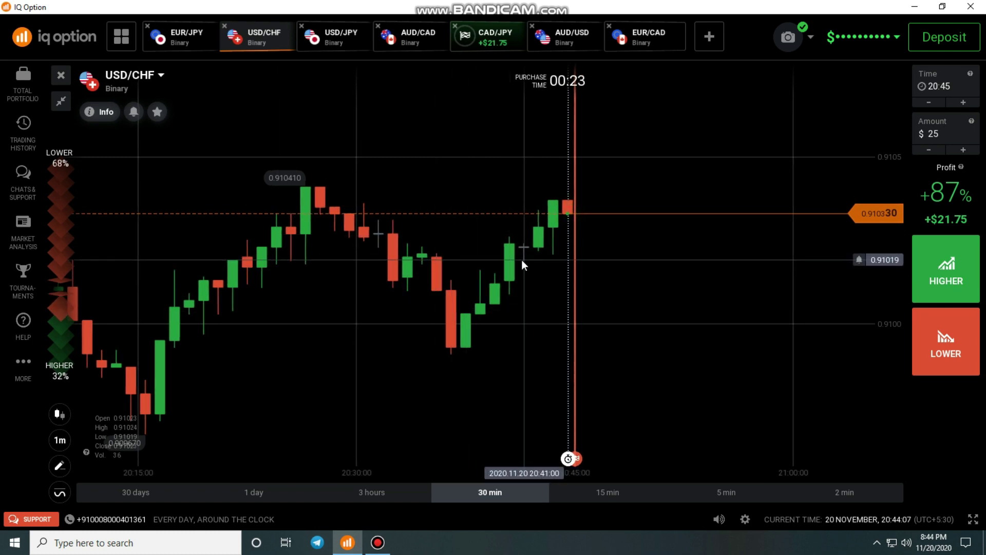
scroll(522, 261, down, 3)
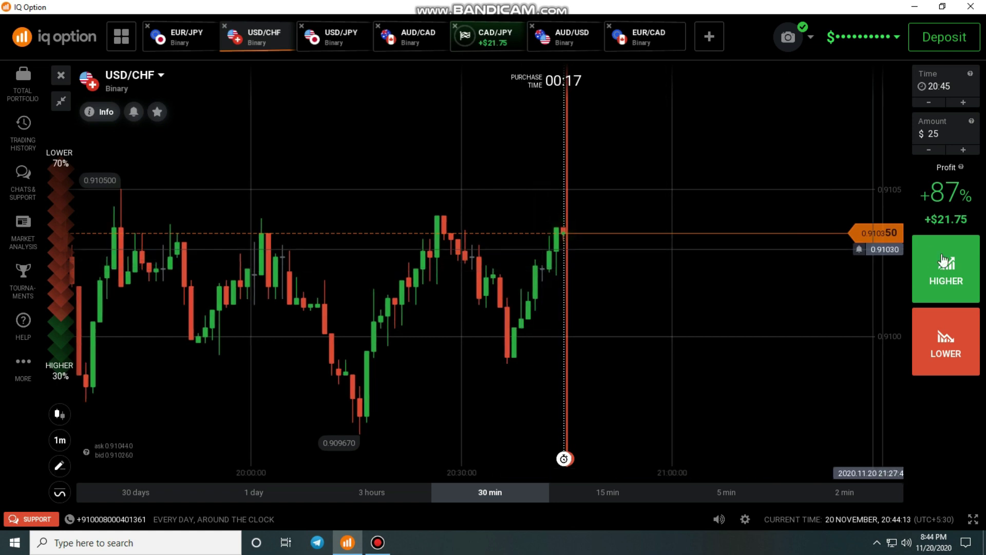
click(967, 286)
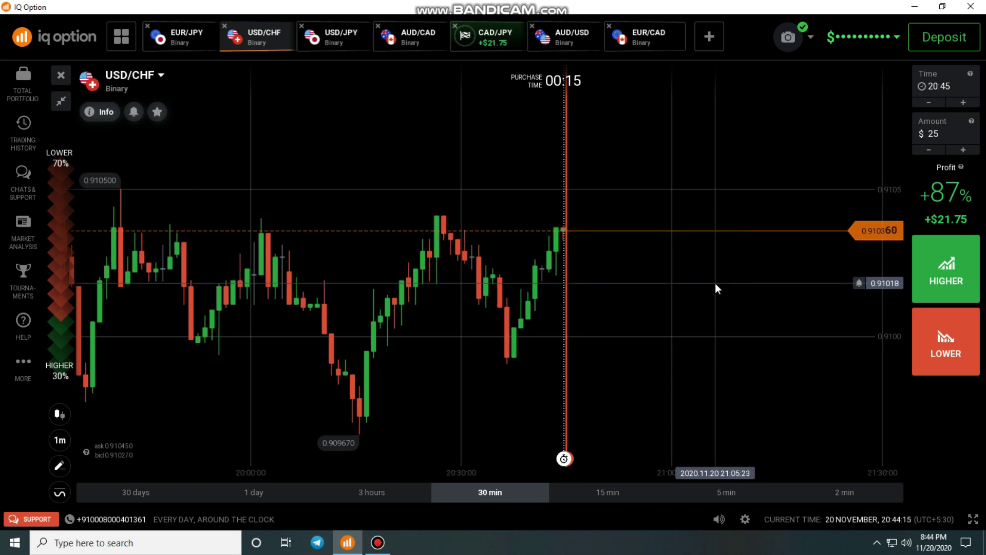
scroll(689, 283, up, 2)
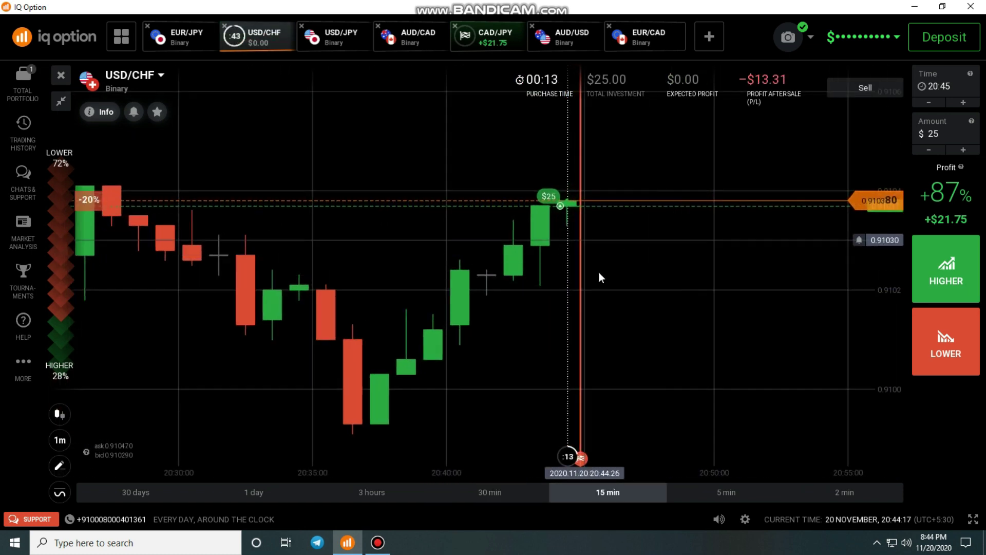
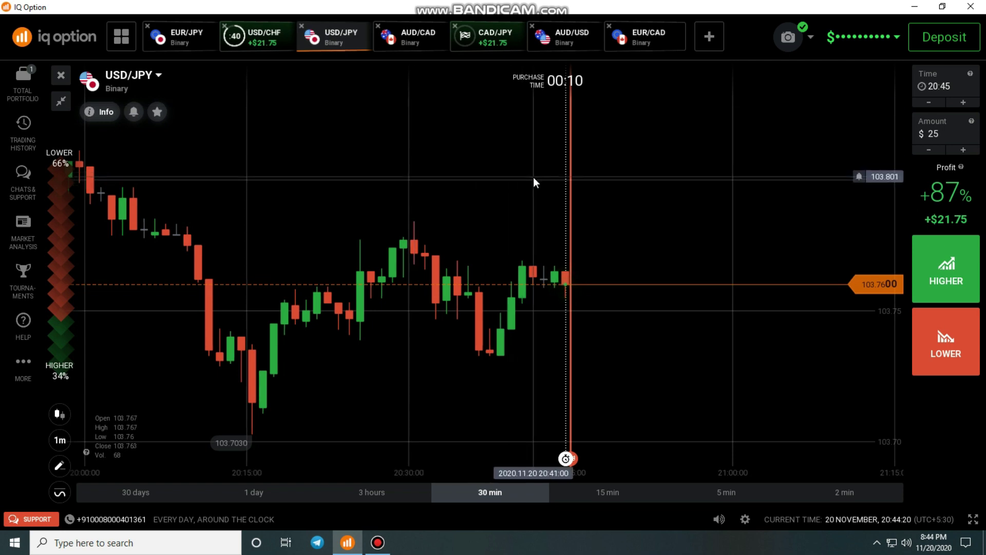
Step: Check the USD/JPY and AUD/CAD charts for further entries, comparing recent AUD/CAD candles with older ones
click(430, 48)
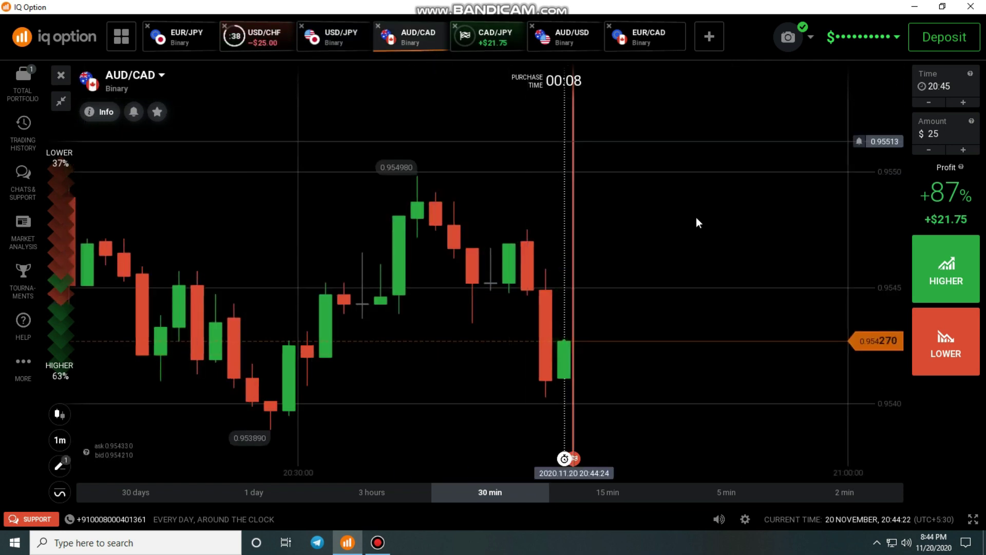
scroll(726, 251, down, 5)
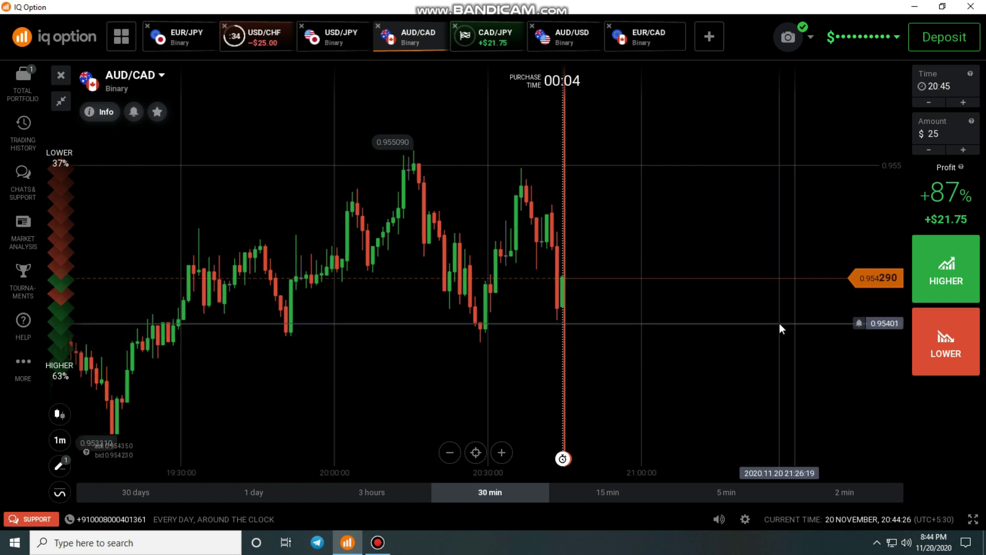
scroll(754, 328, up, 5)
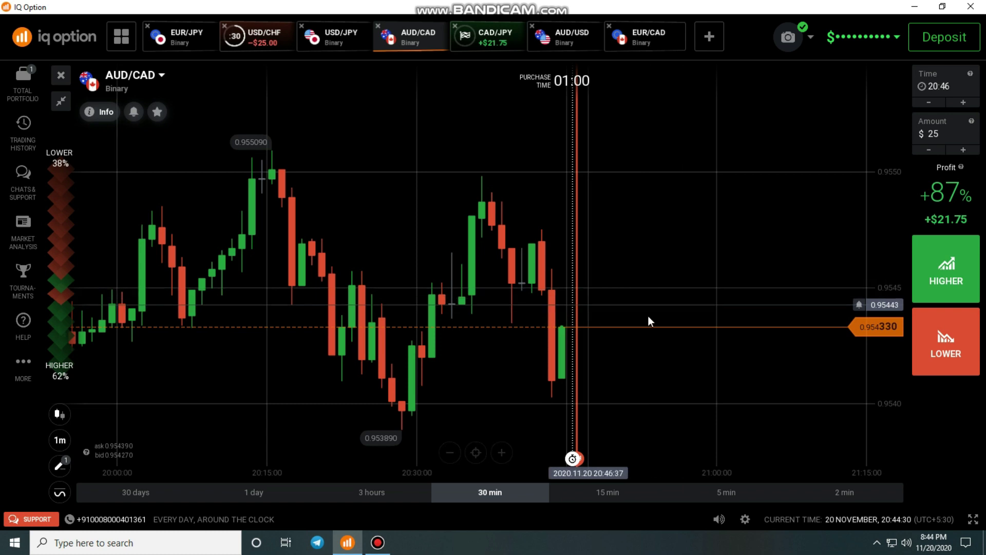
Step: Return to the open USD/CHF trade and draw a horizontal line at about 0.91034, just below the entry price
click(265, 45)
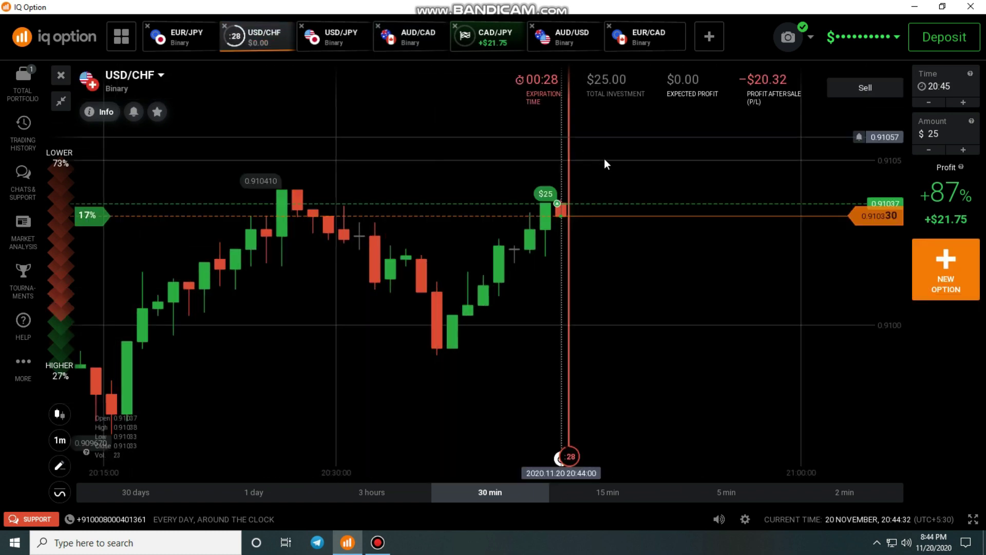
scroll(608, 165, up, 3)
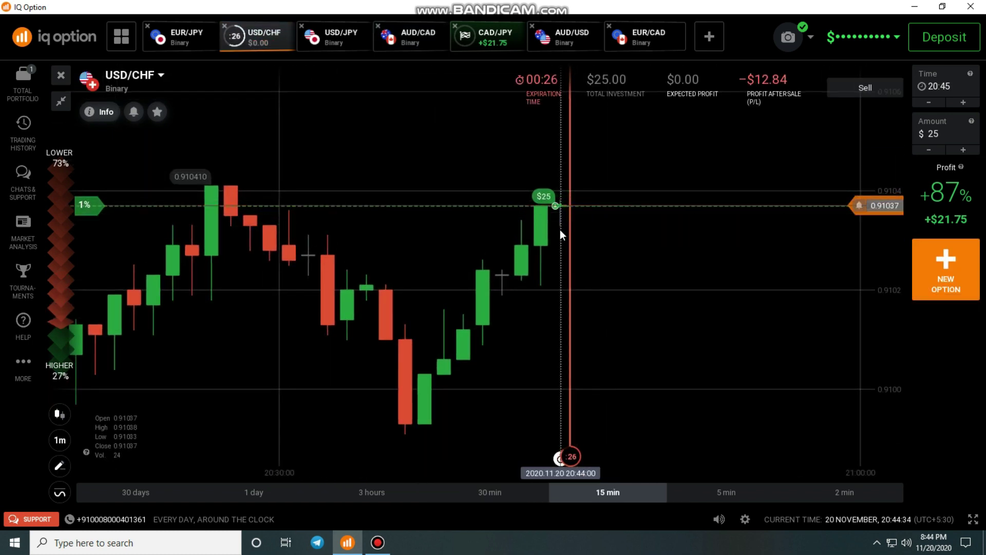
scroll(554, 221, down, 3)
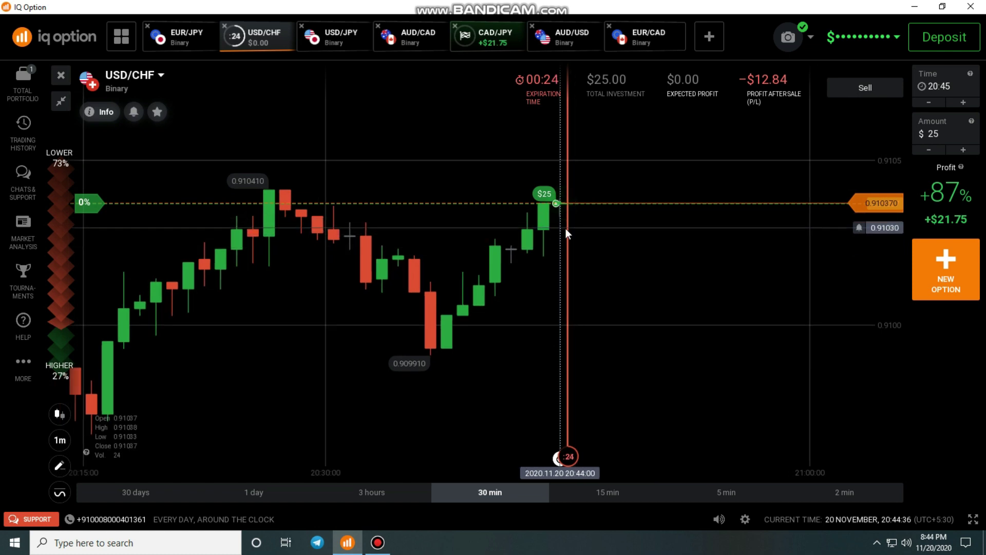
scroll(562, 227, up, 2)
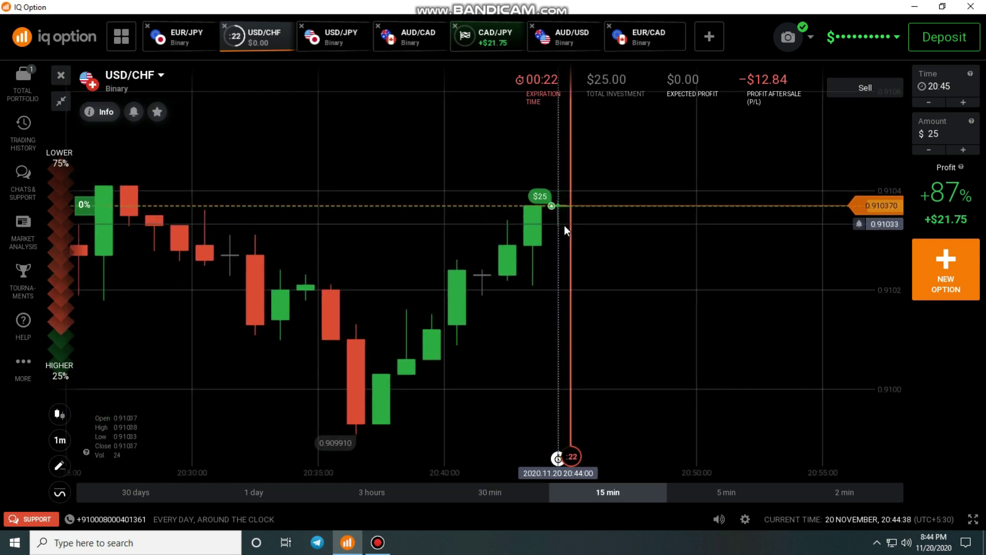
scroll(564, 225, down, 2)
click(60, 465)
click(109, 431)
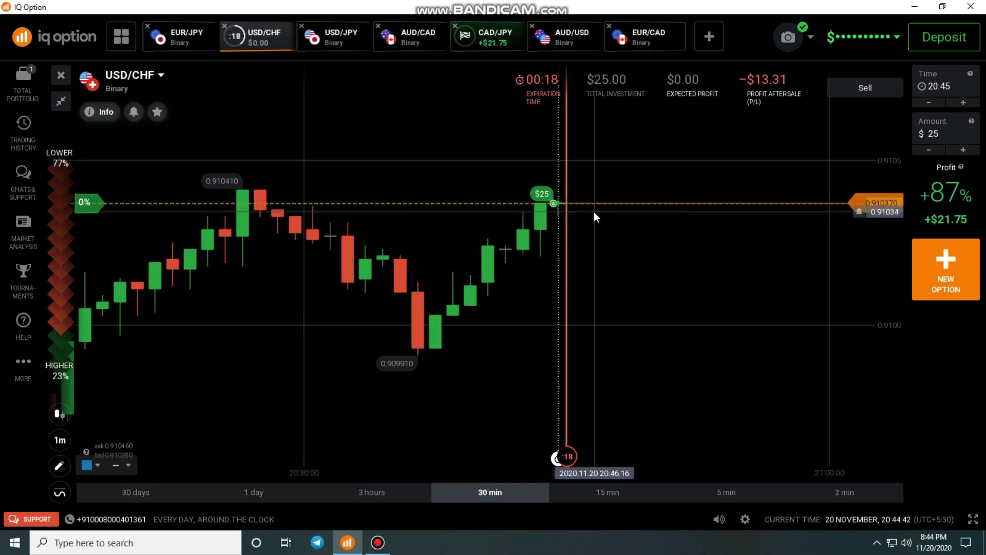
click(594, 212)
Step: Examine the USD/CHF candles around the horizontal line until the open trade expires
scroll(590, 277, up, 2)
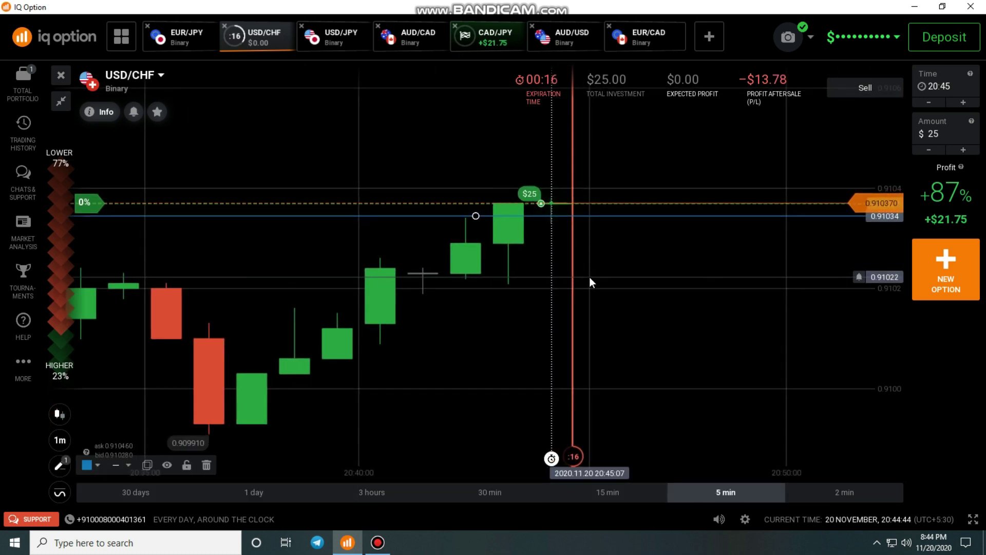
scroll(565, 265, down, 1)
scroll(552, 244, down, 1)
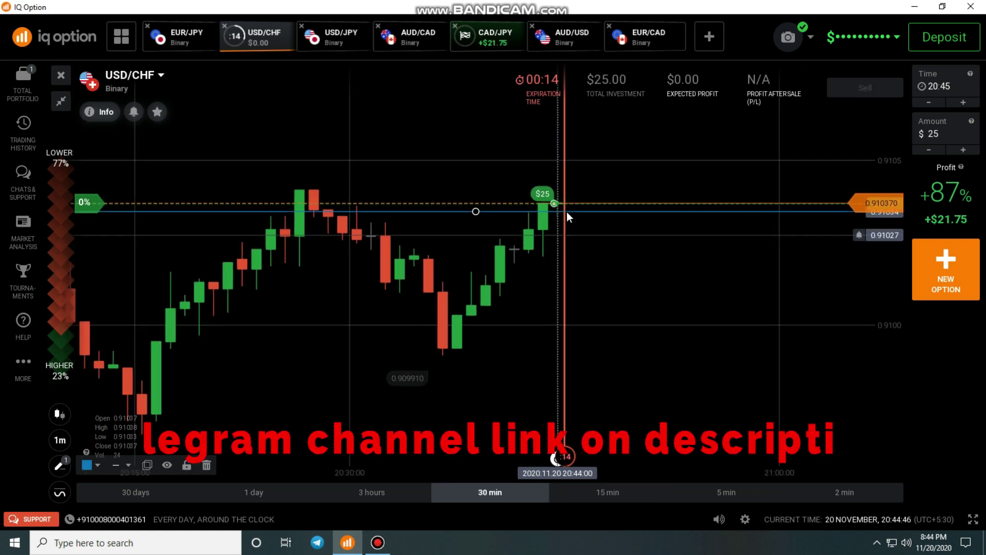
scroll(591, 269, up, 2)
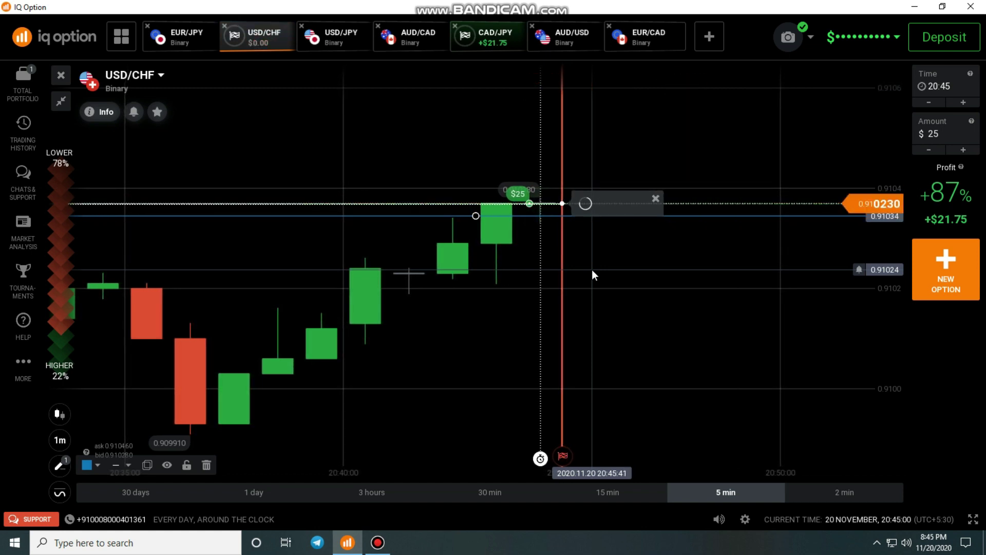
Step: Dismiss the expired USD/CHF option's result and check the latest candles around the horizontal line
click(655, 189)
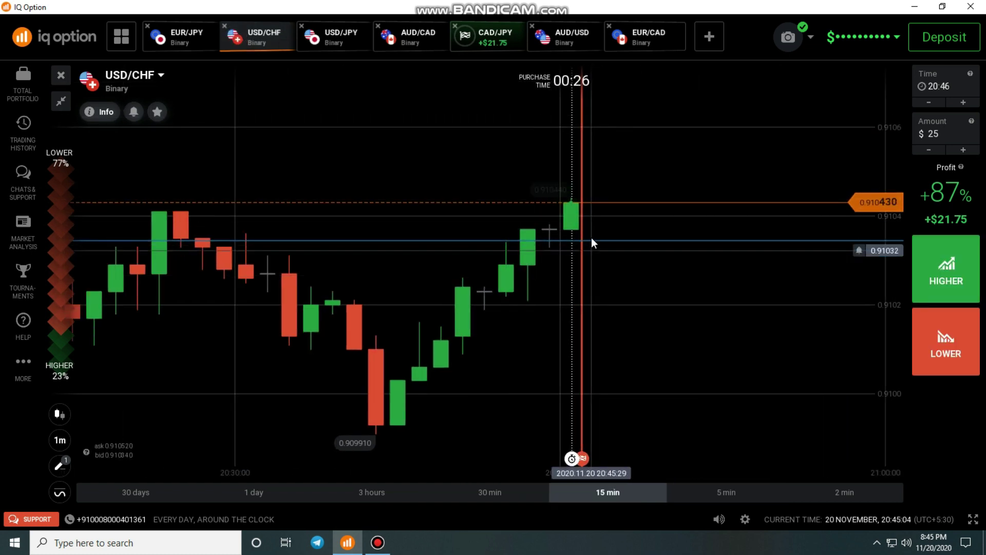
scroll(495, 326, up, 1)
scroll(496, 332, up, 1)
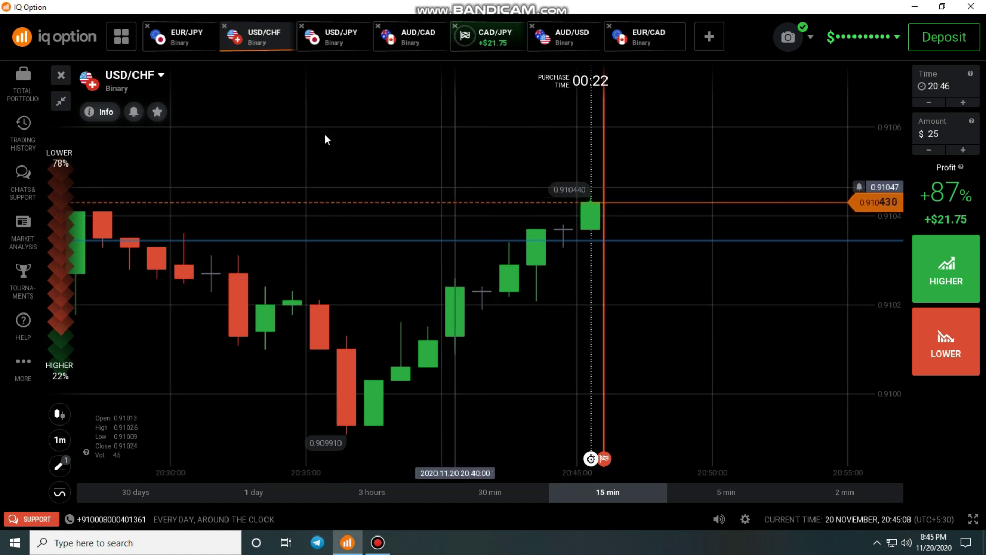
Step: Check the EUR/JPY and USD/JPY candle charts for a new entry
click(180, 36)
scroll(667, 249, down, 2)
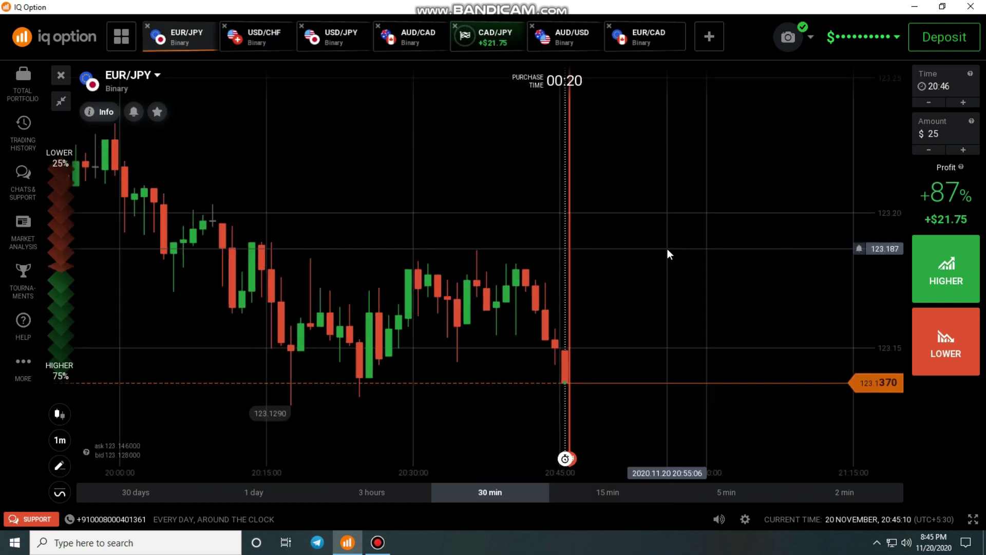
click(355, 43)
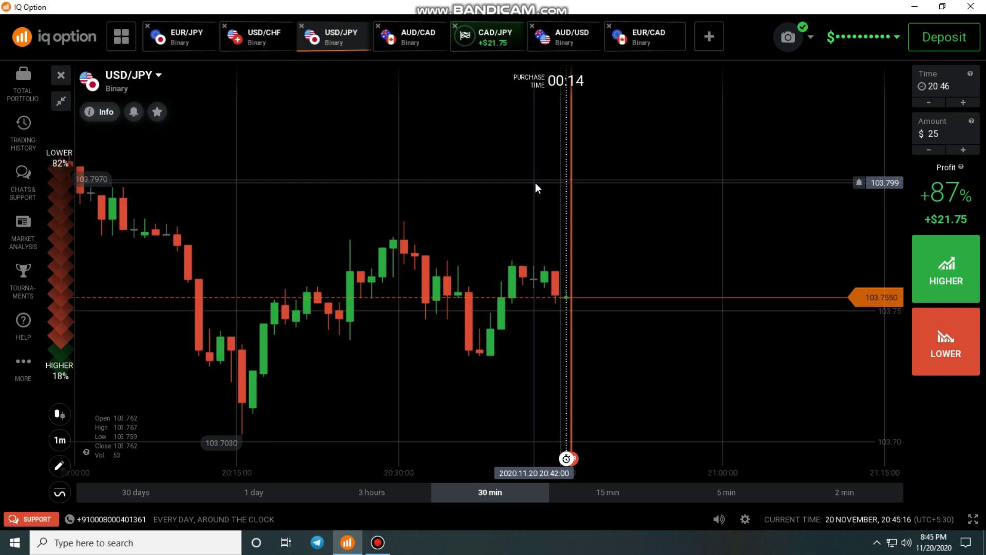
Step: Review the trading history of all positions, close it and compare the recent USD/JPY candles with older ones
click(23, 147)
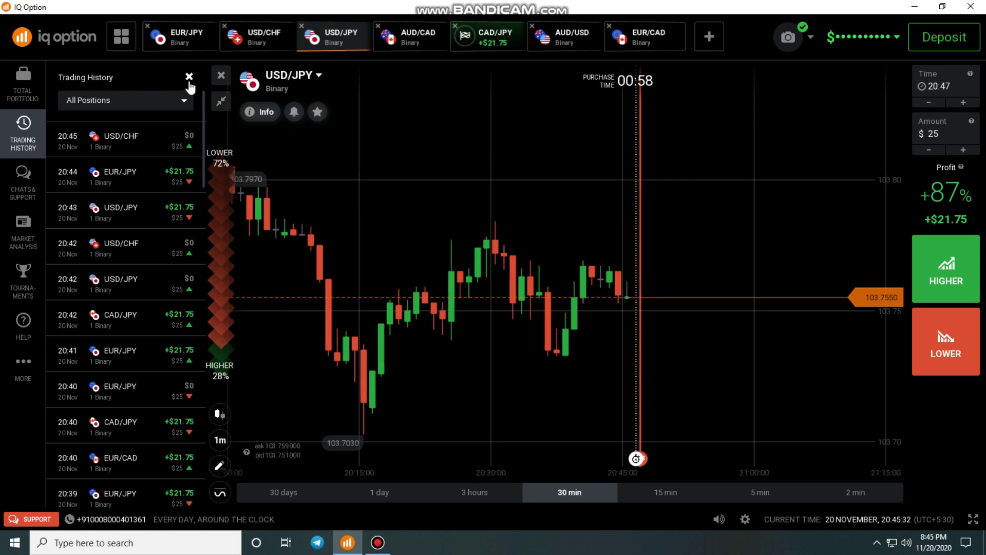
click(221, 101)
scroll(405, 239, down, 2)
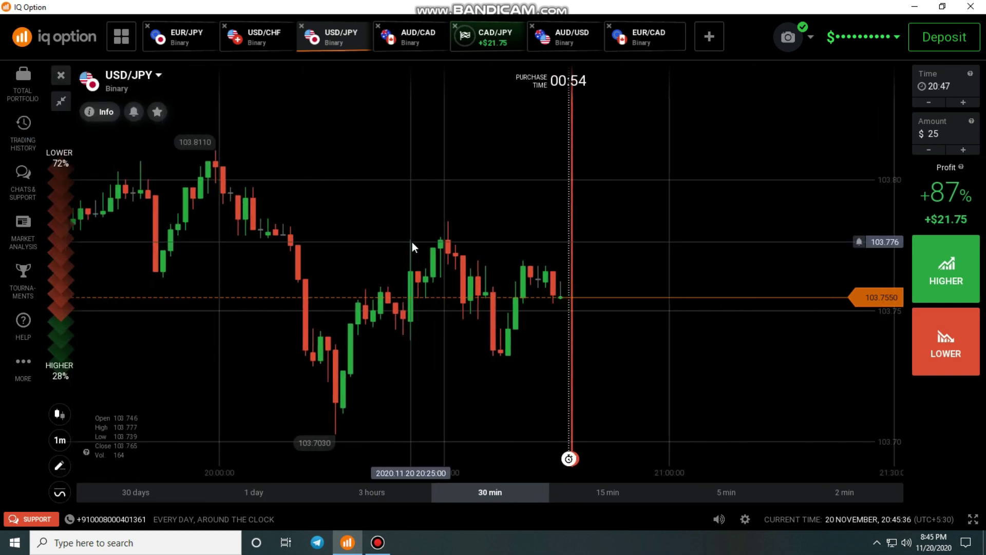
scroll(412, 242, down, 2)
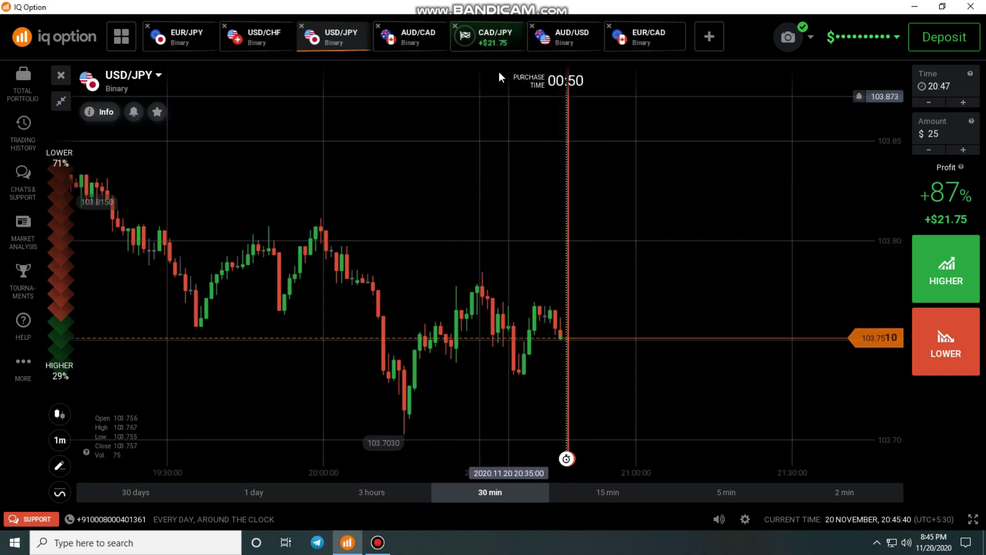
Step: Dismiss the expired CAD/JPY option's result and delete all drawn lines from that chart
click(491, 36)
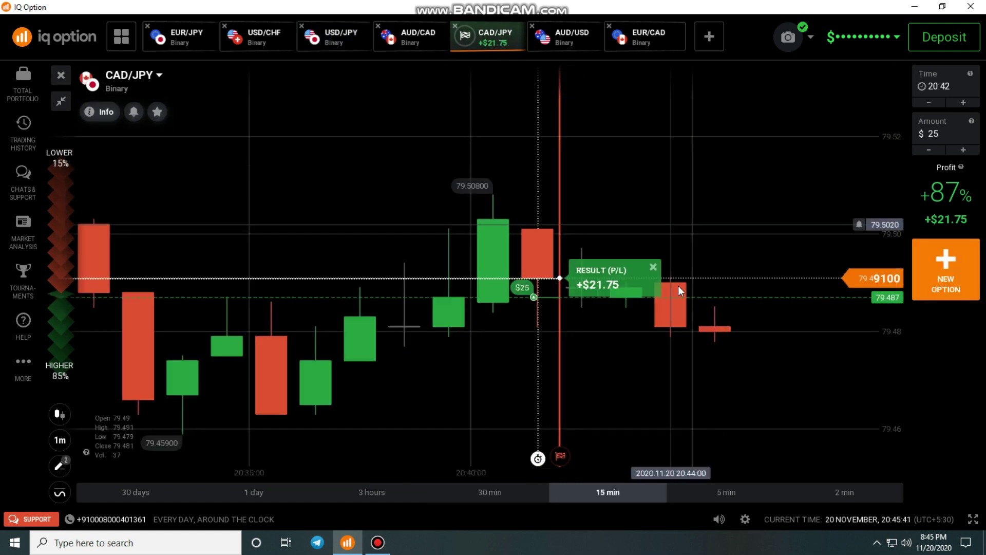
click(653, 269)
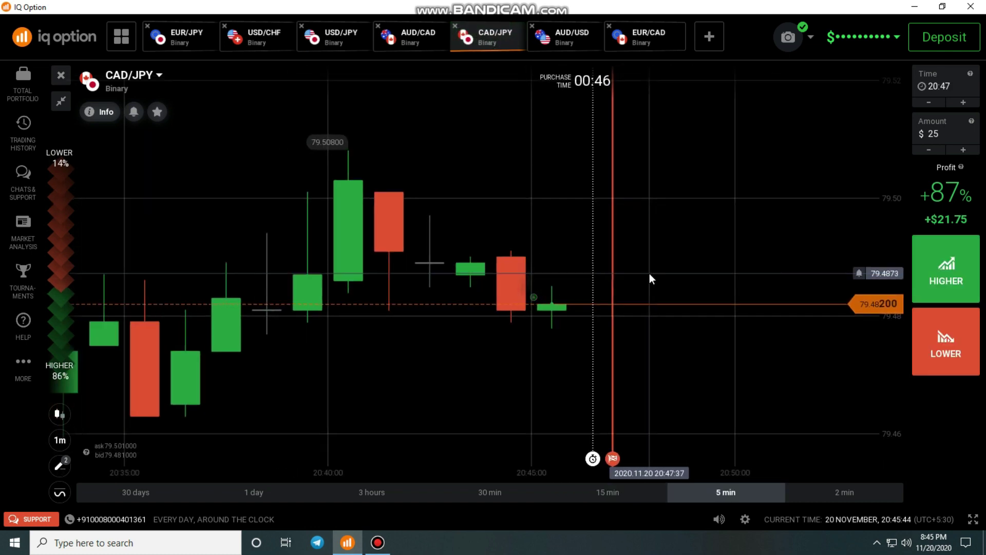
scroll(649, 273, down, 5)
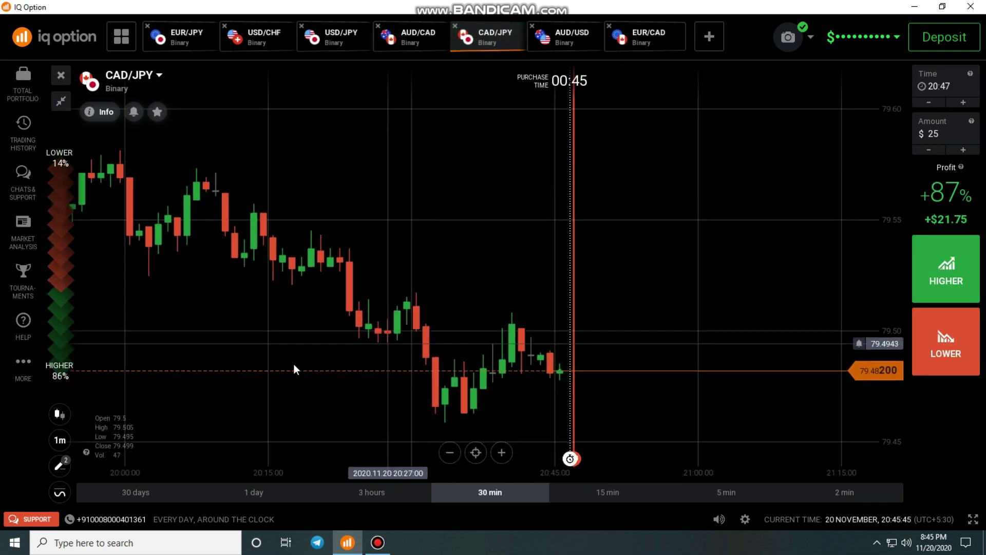
click(60, 465)
click(335, 361)
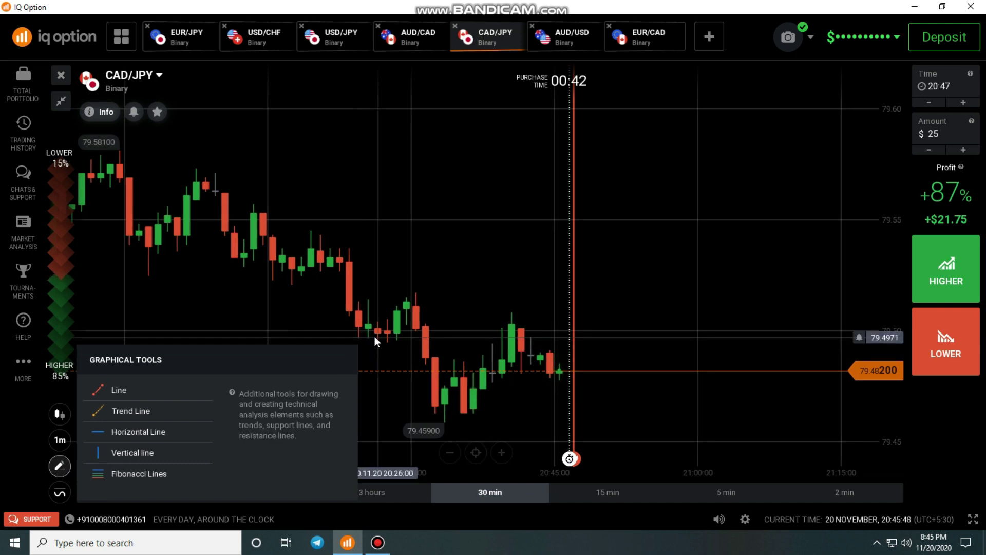
Step: Examine the CAD/JPY candles over several hours, comparing the current price with earlier highs and lows
scroll(409, 286, down, 3)
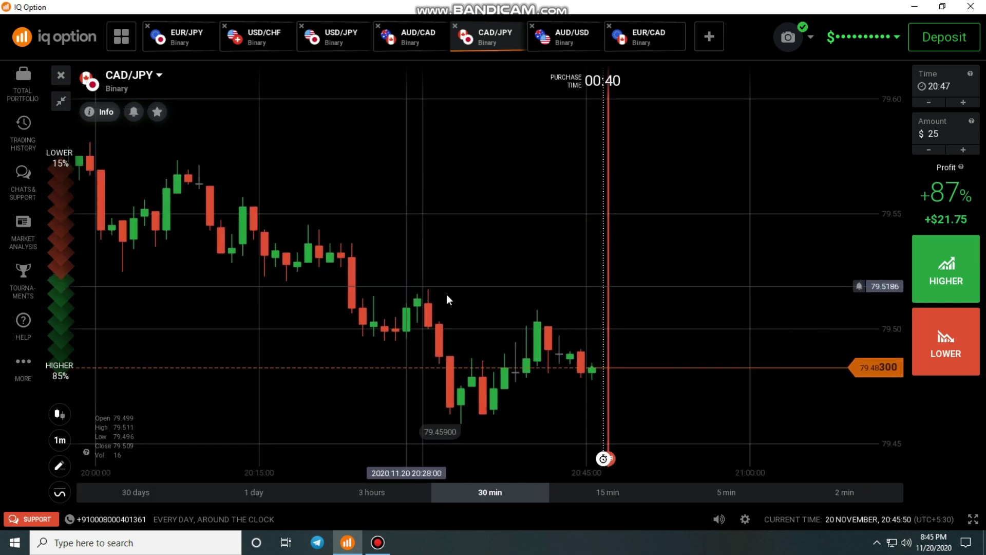
scroll(531, 321, down, 2)
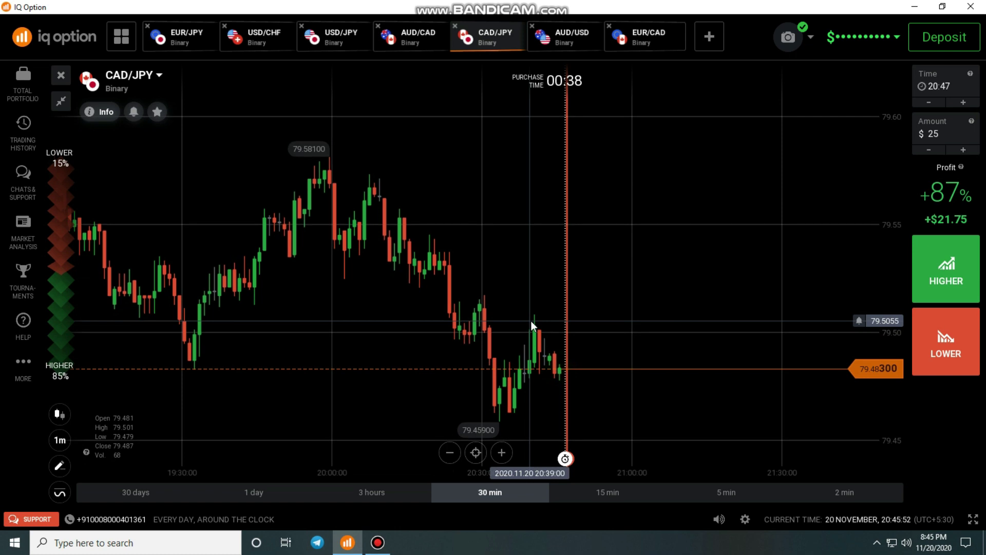
scroll(531, 320, down, 1)
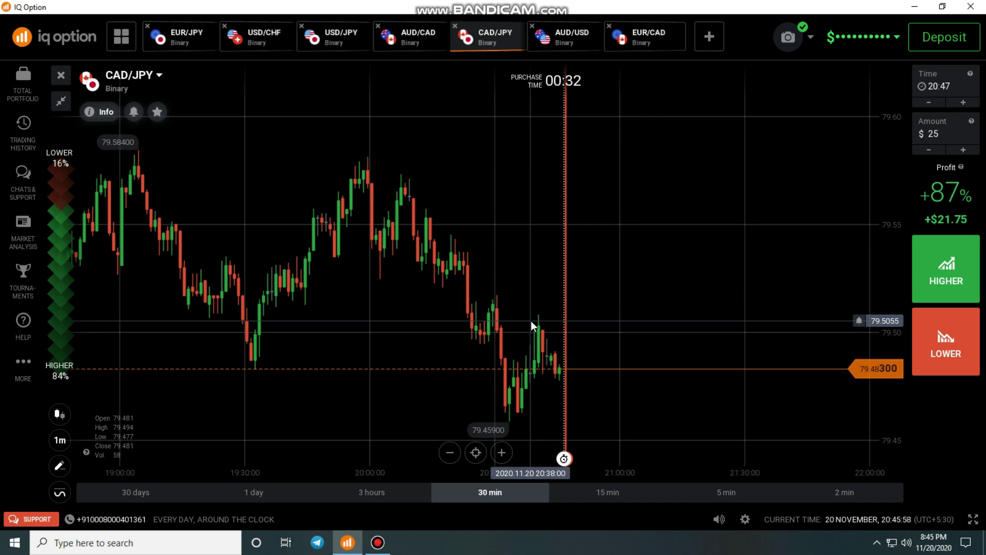
click(379, 543)
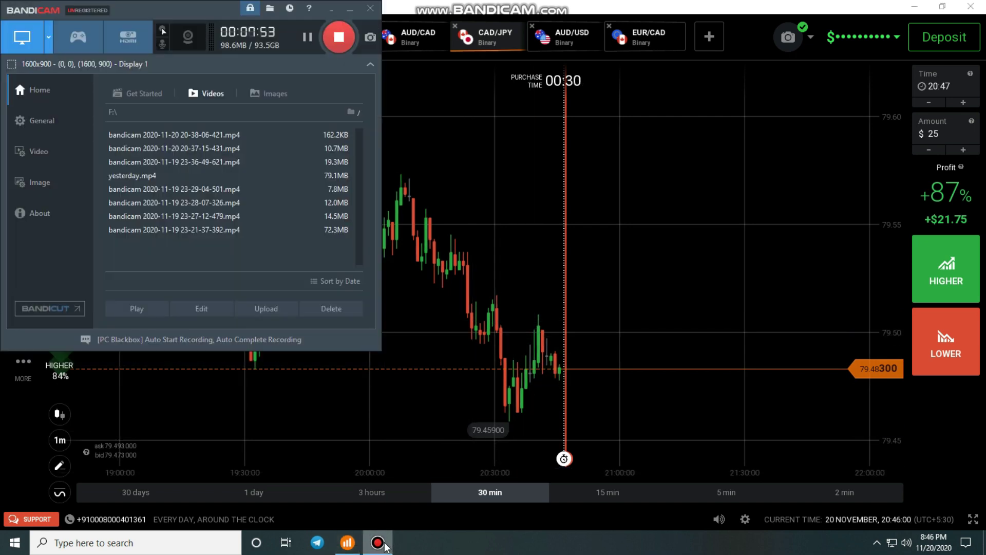
click(379, 543)
scroll(515, 320, down, 1)
scroll(514, 319, down, 2)
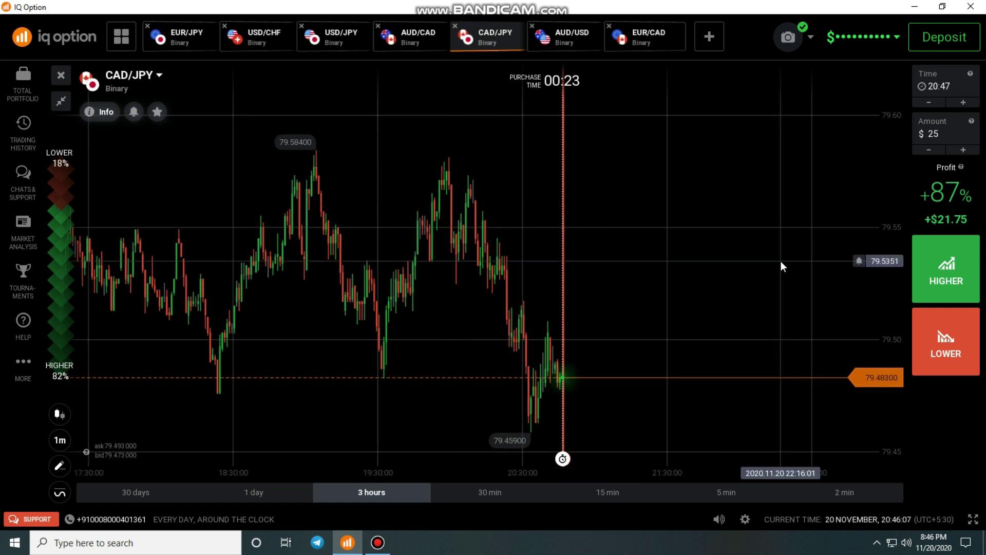
scroll(575, 133, up, 2)
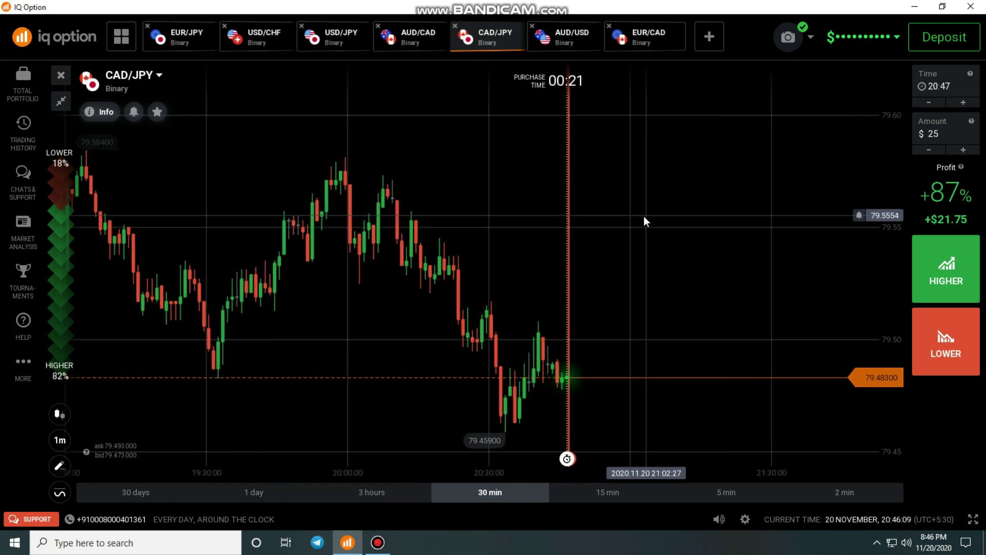
scroll(643, 216, down, 2)
Step: Check the EUR/JPY candles against earlier lows and buy a $25 Lower option expiring at 20:47
click(190, 32)
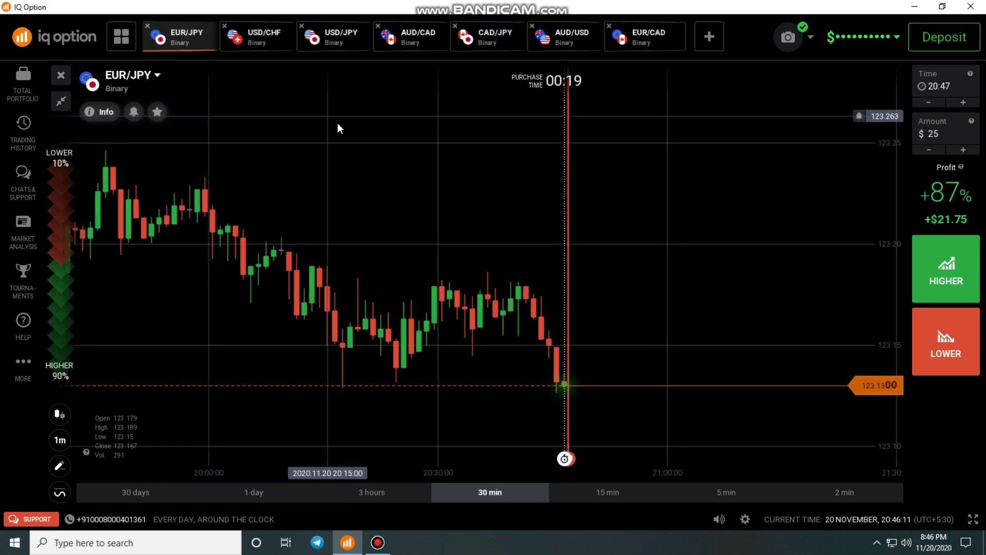
scroll(640, 264, down, 2)
scroll(639, 264, down, 1)
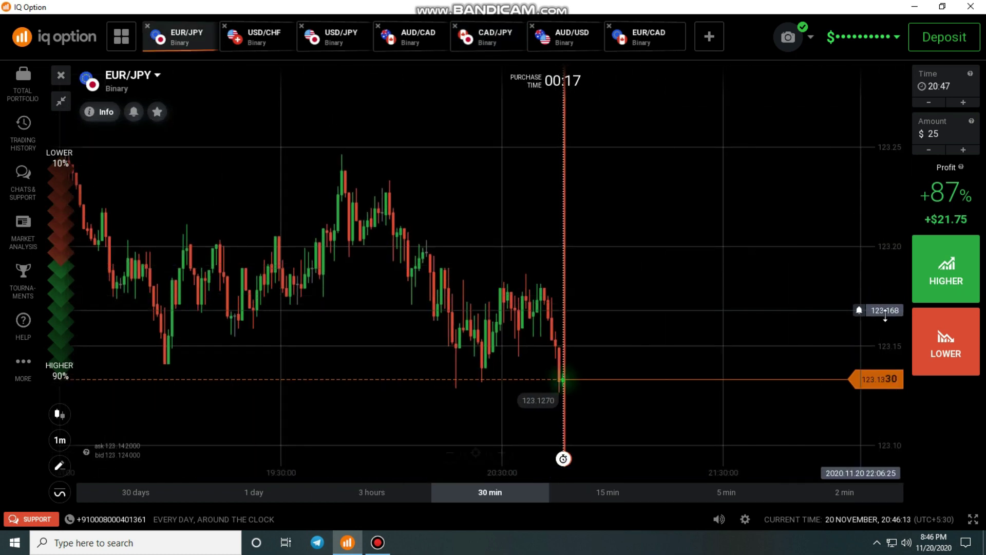
Step: Look through the USD/CHF, USD/JPY, AUD/CAD, CAD/JPY, AUD/USD and EUR/CAD charts for further entries
click(262, 46)
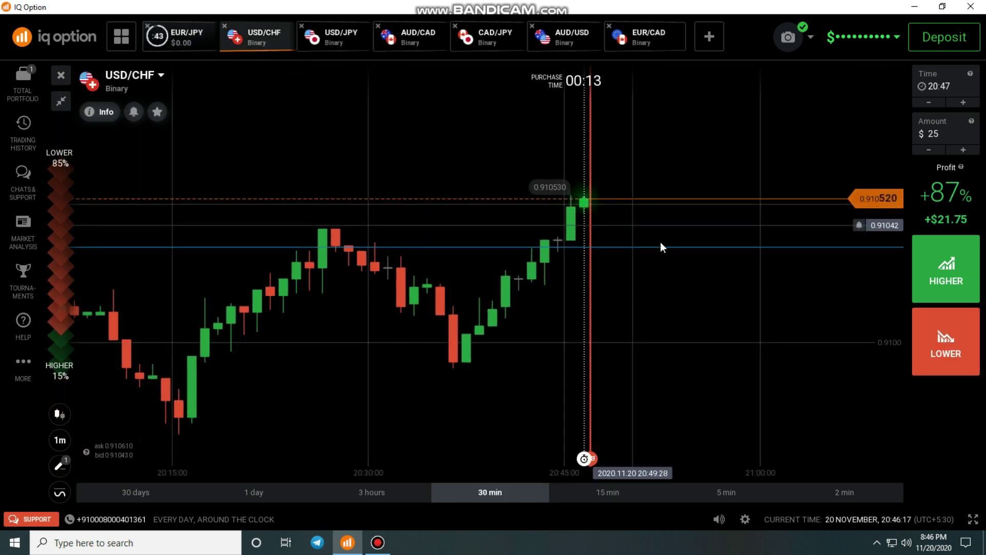
click(341, 47)
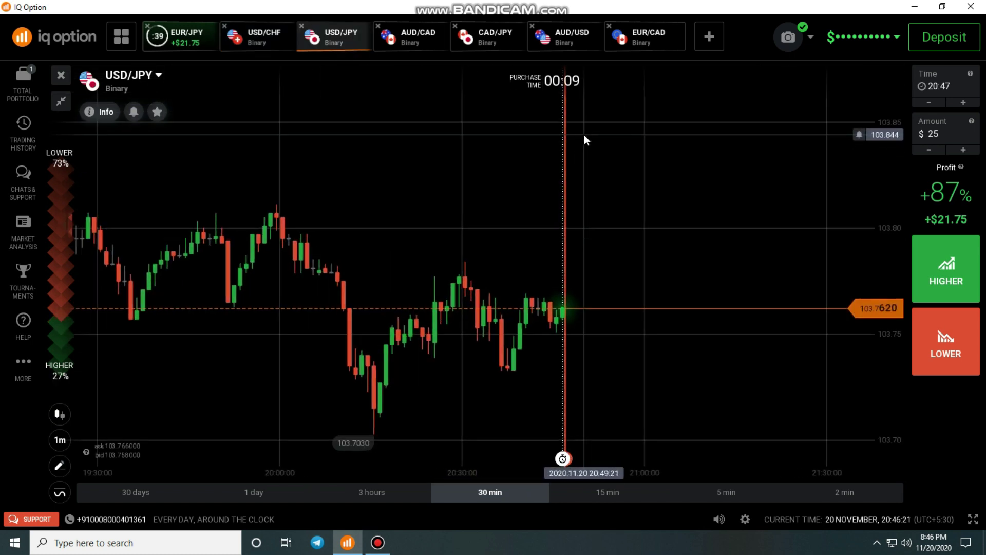
click(430, 47)
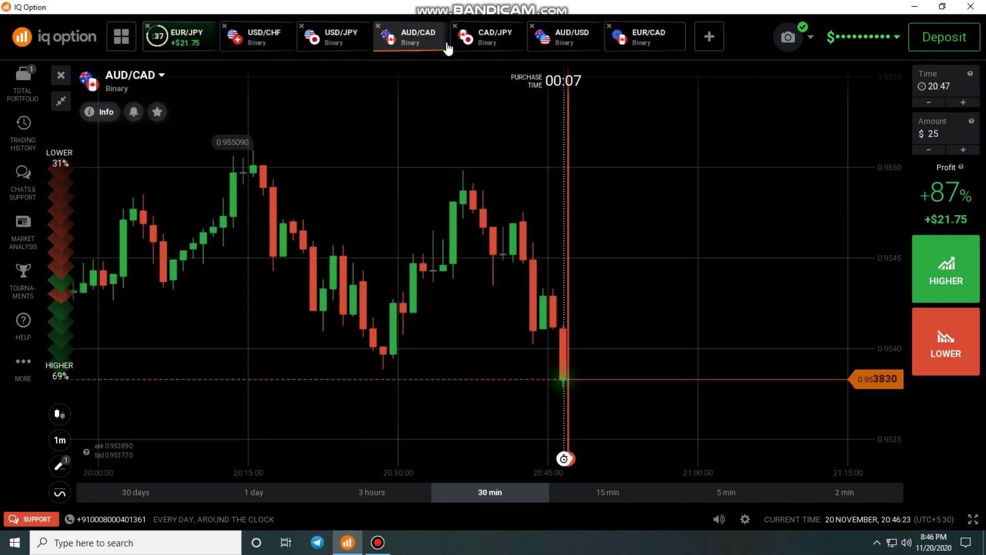
click(514, 48)
scroll(668, 168, up, 4)
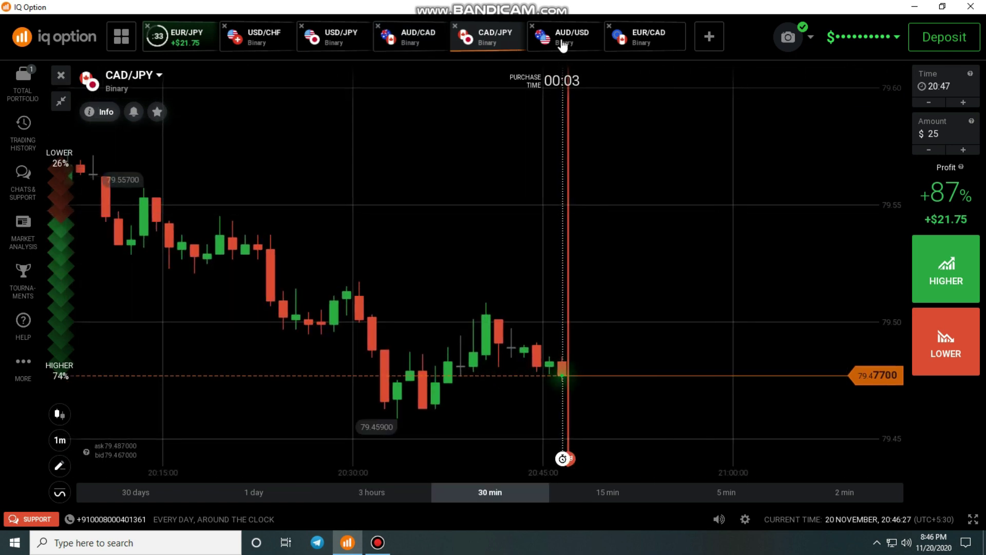
click(581, 53)
click(656, 42)
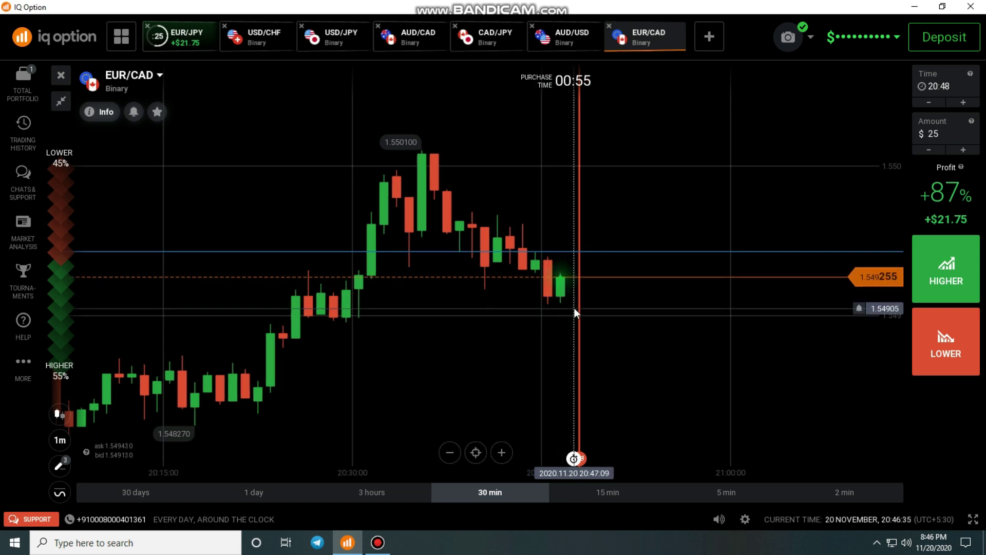
scroll(575, 307, down, 3)
Step: Return to the open EUR/JPY trade, follow its candles until expiry and dismiss the result
click(194, 47)
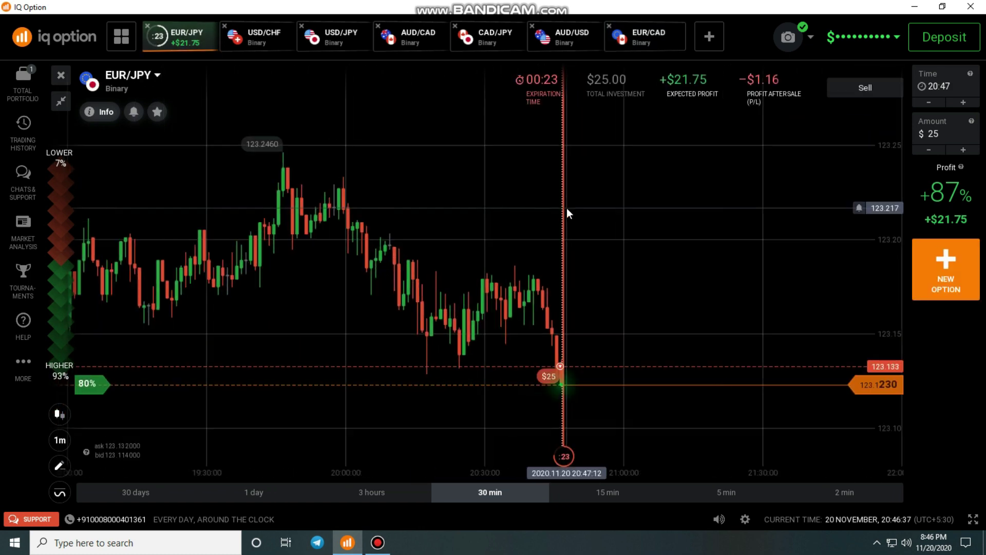
scroll(436, 266, down, 3)
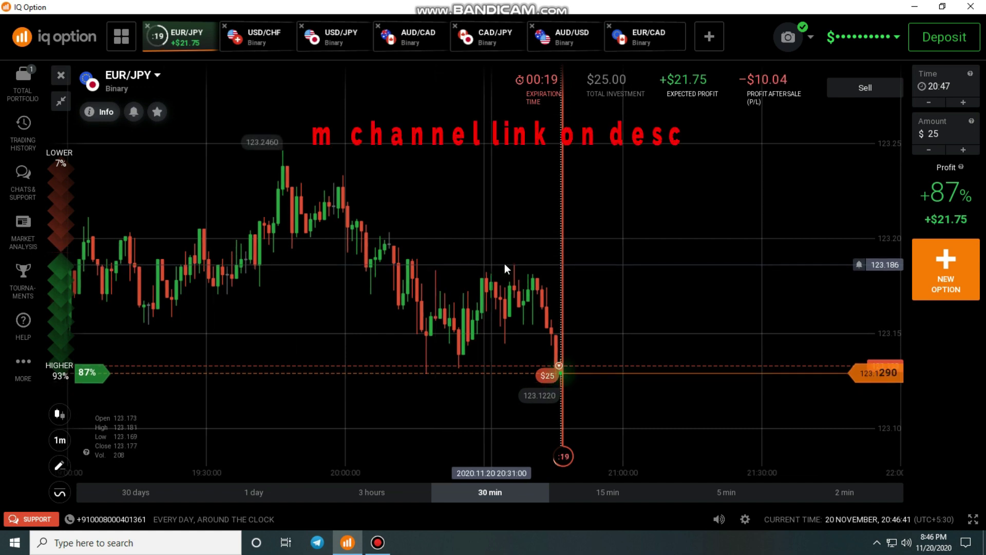
scroll(505, 263, up, 3)
scroll(671, 278, up, 3)
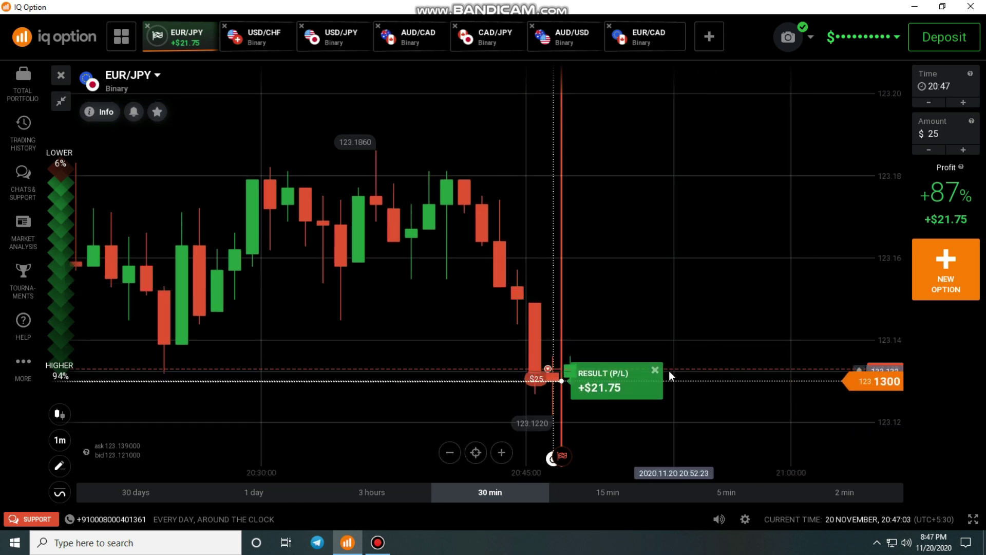
click(654, 370)
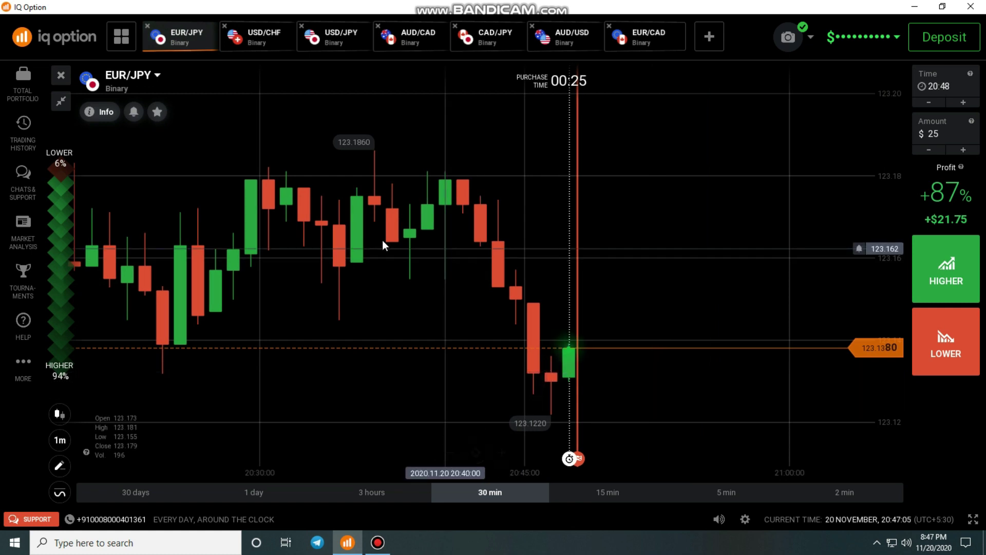
Step: Check the EUR/JPY, USD/CHF, USD/JPY, AUD/CAD and AUD/USD charts for the next entry
scroll(387, 240, down, 2)
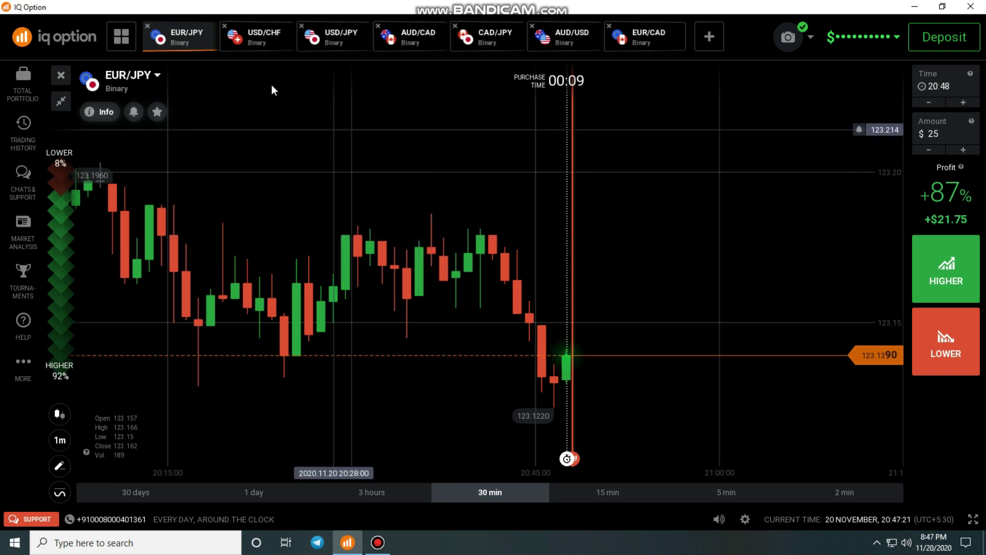
click(266, 44)
click(359, 41)
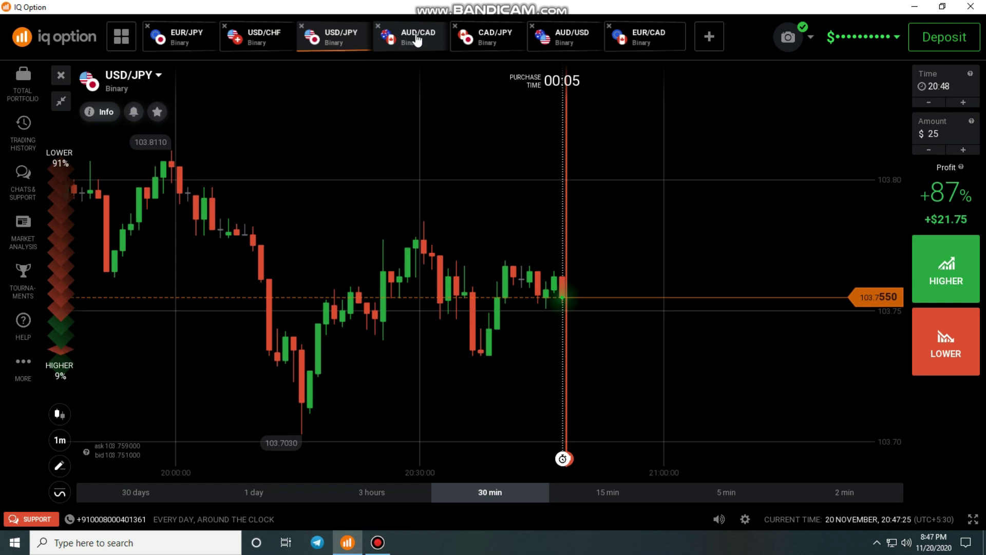
click(434, 38)
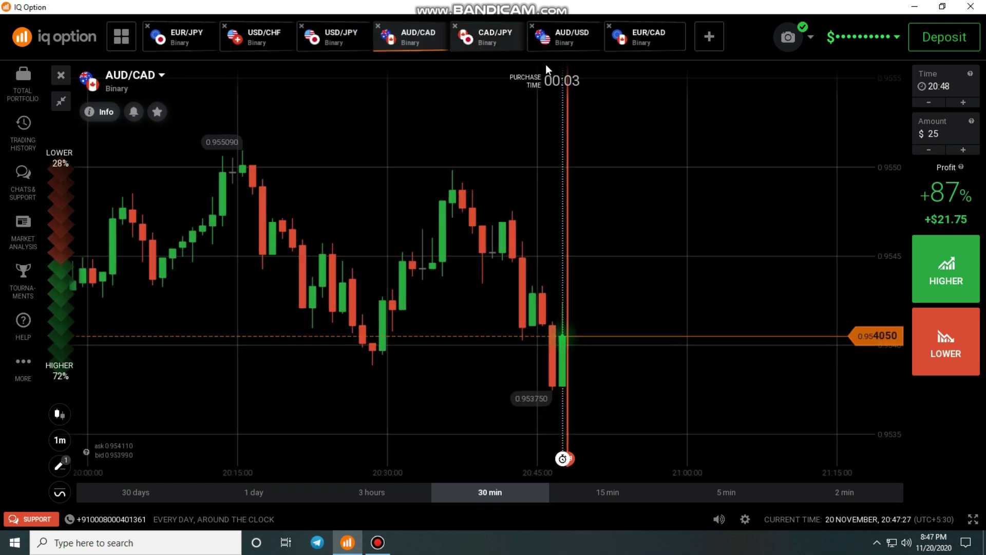
click(589, 44)
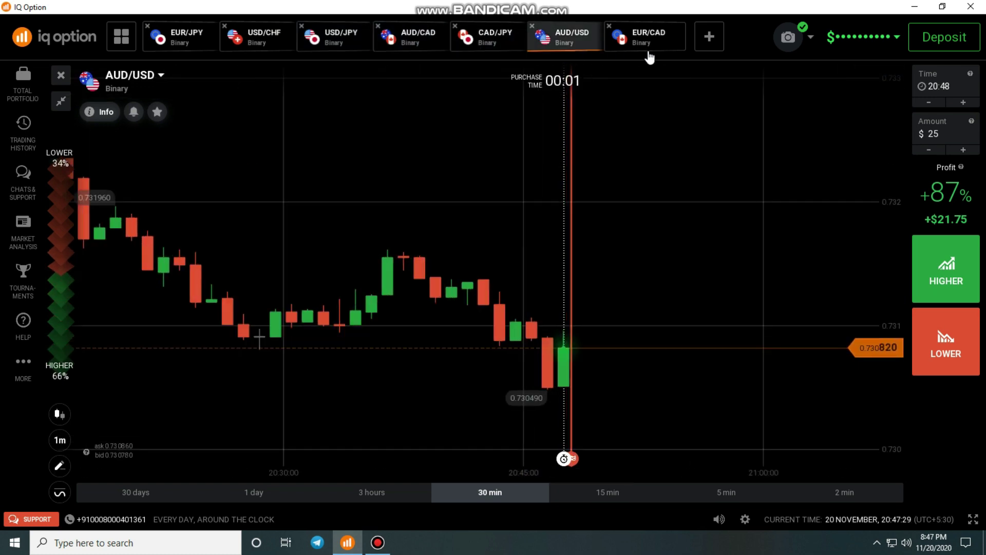
Step: Delete all drawn lines from the EUR/CAD chart and examine its candles over a longer period
click(664, 46)
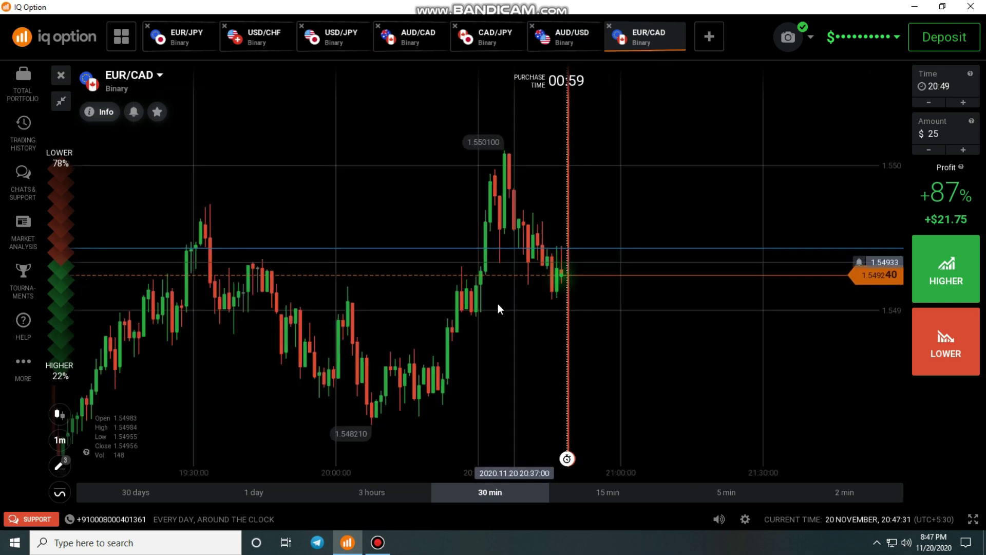
click(60, 466)
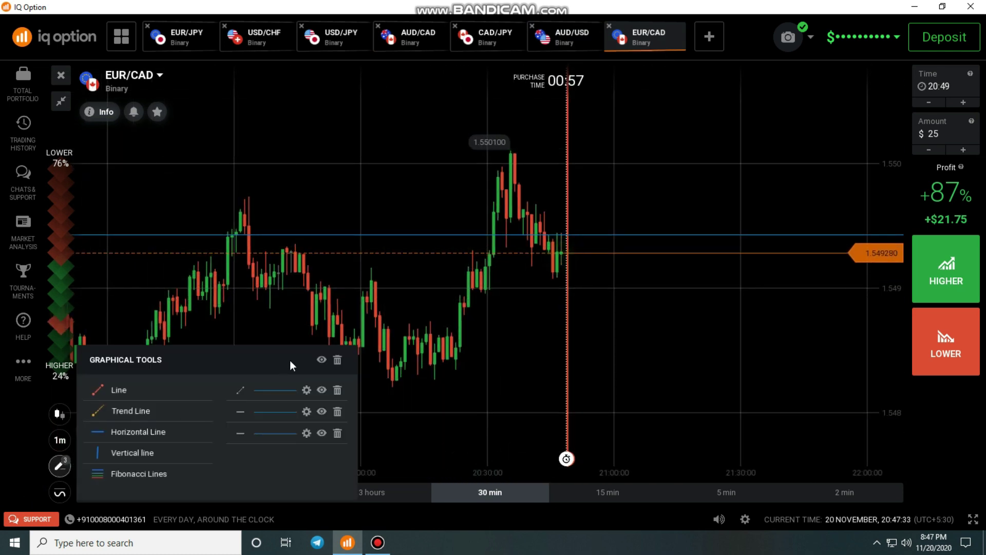
click(339, 361)
scroll(462, 349, down, 2)
scroll(603, 148, up, 2)
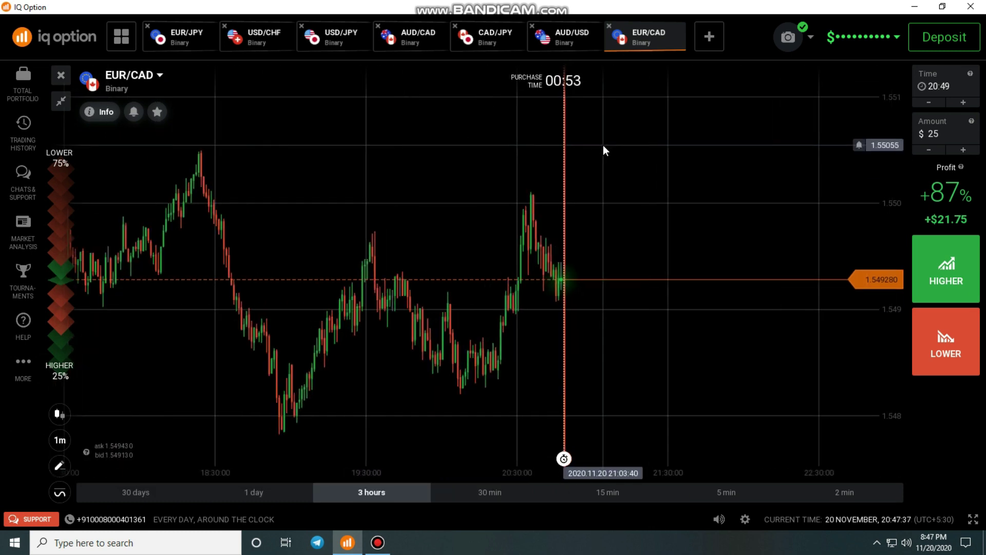
Step: Check the EUR/JPY chart for an entry and remove the drawn horizontal line from the USD/CHF chart
click(198, 48)
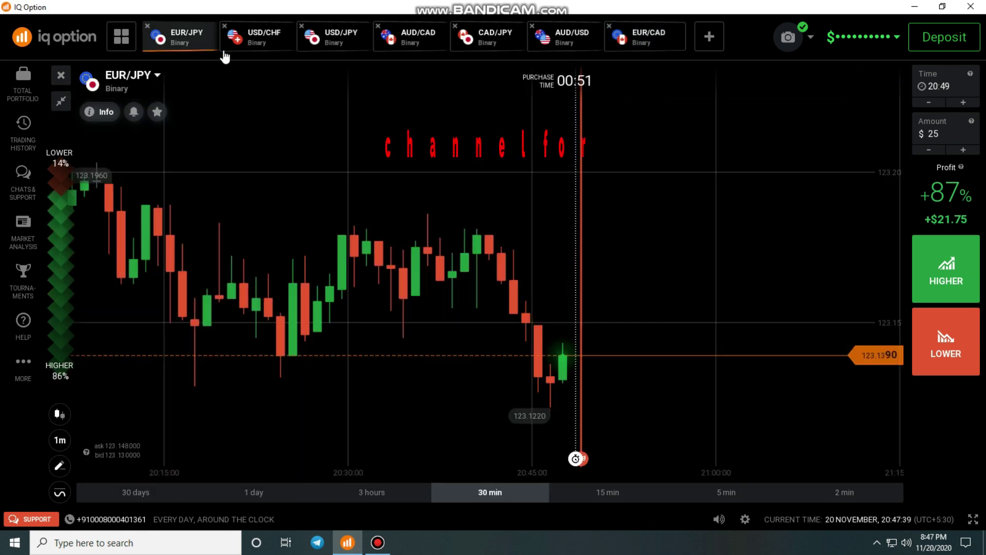
click(284, 46)
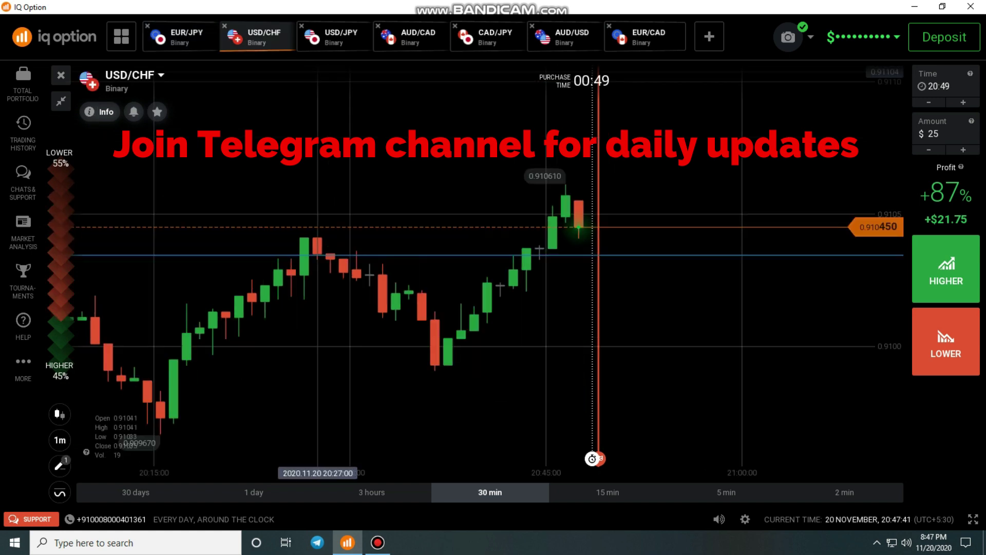
click(60, 465)
click(338, 363)
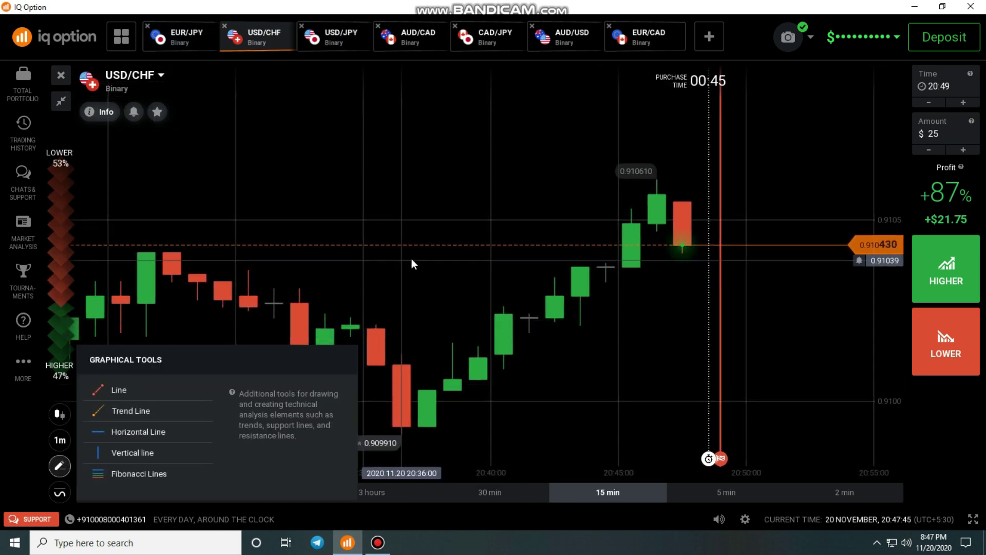
Step: Look through the USD/JPY, AUD/CAD, CAD/JPY and AUD/USD charts for the next entry
click(332, 37)
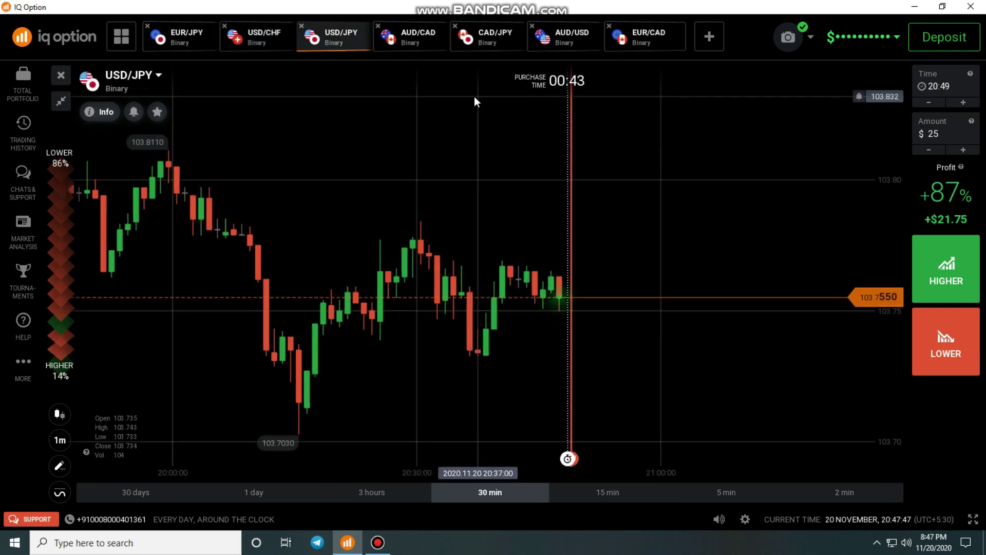
click(435, 47)
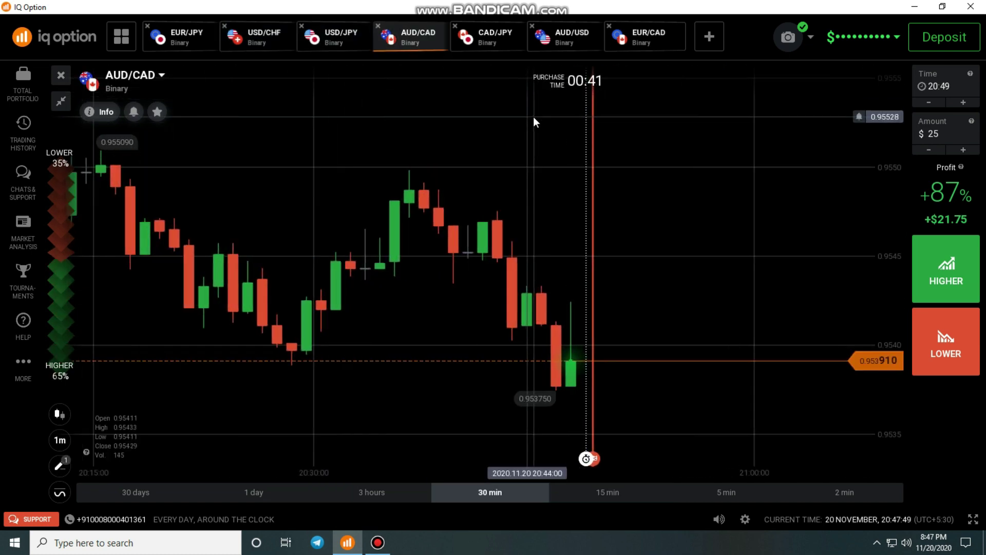
click(500, 45)
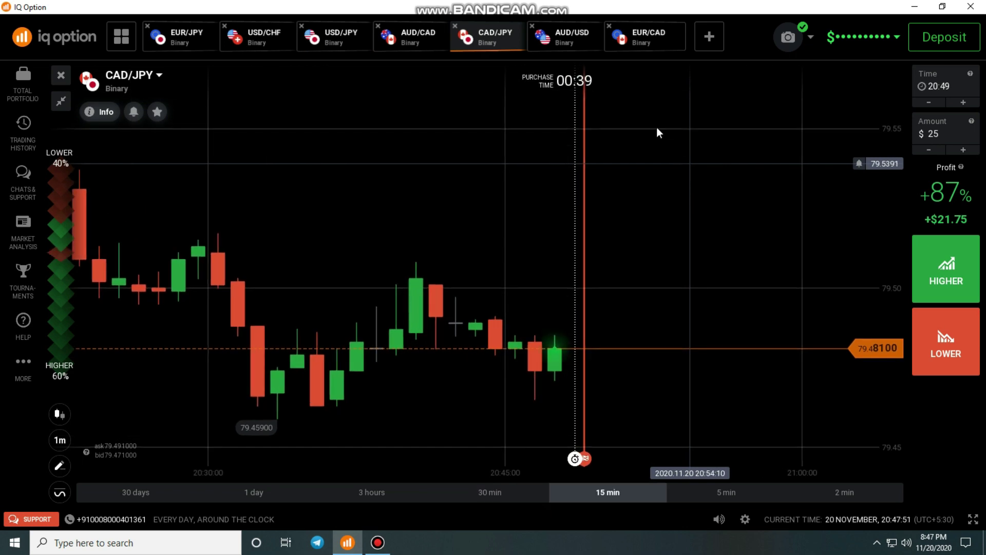
click(592, 47)
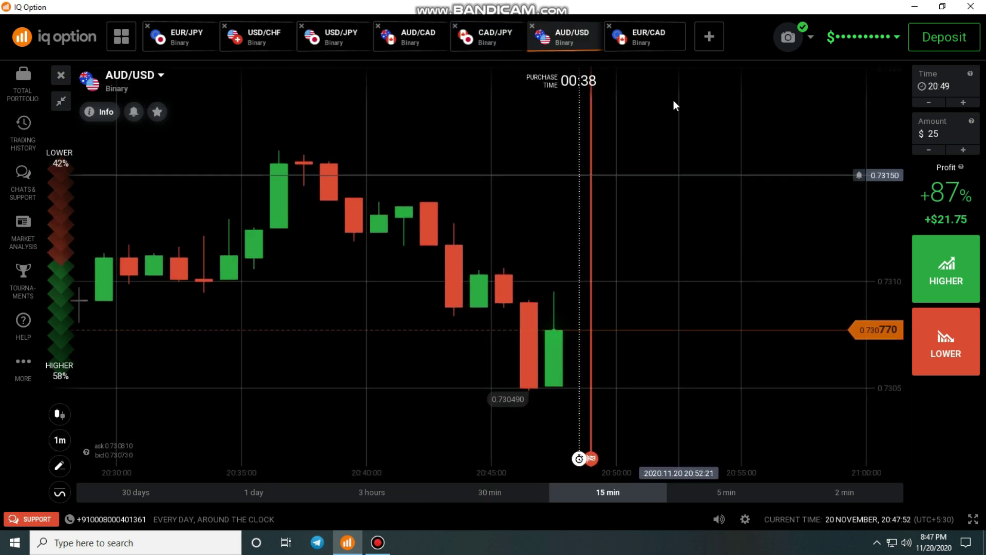
Step: Examine the EUR/CAD candles and buy a $25 Higher option expiring at 20:49
click(648, 40)
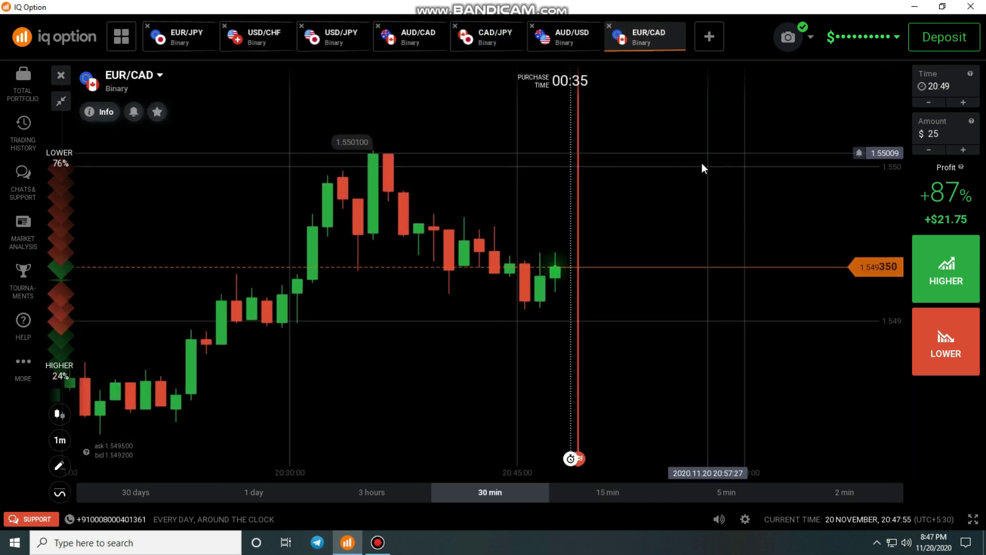
scroll(634, 199, up, 2)
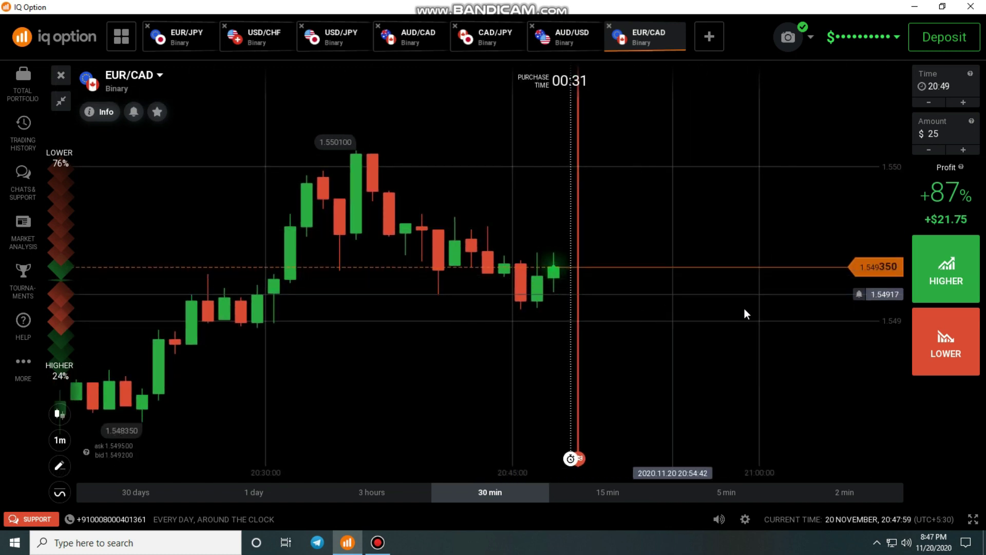
click(955, 285)
click(954, 286)
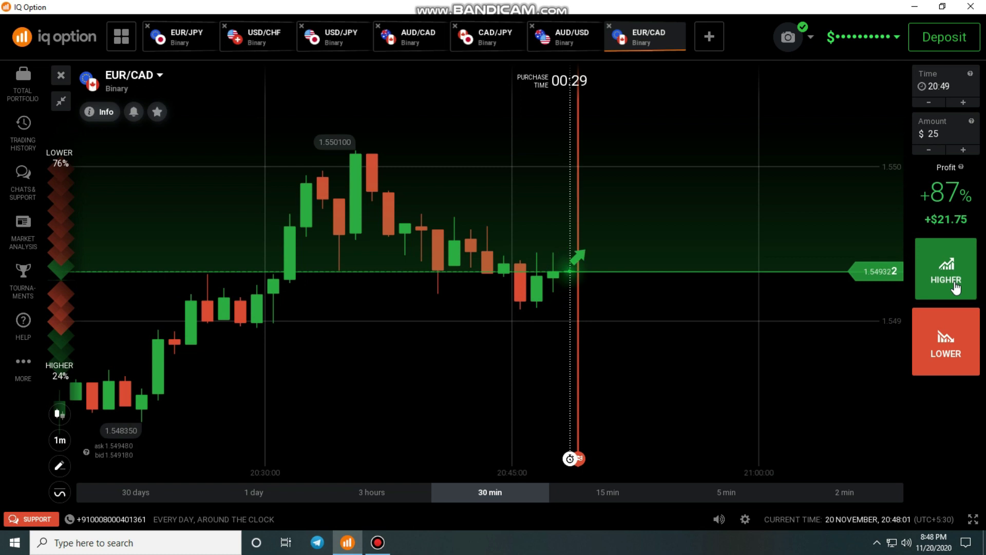
Step: Buy a $25 Higher option on AUD/USD and a $25 Lower option on CAD/JPY, both expiring at 20:49
click(563, 37)
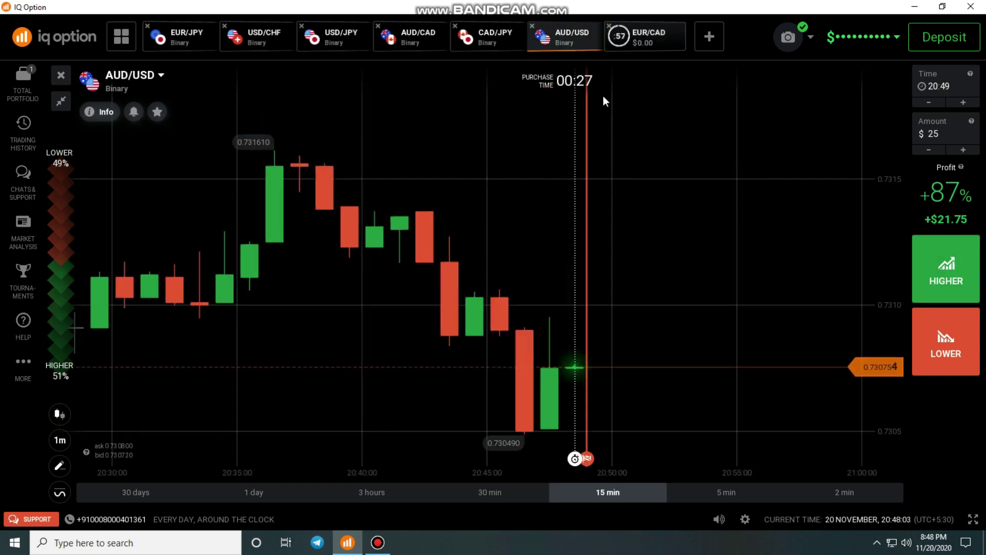
click(932, 268)
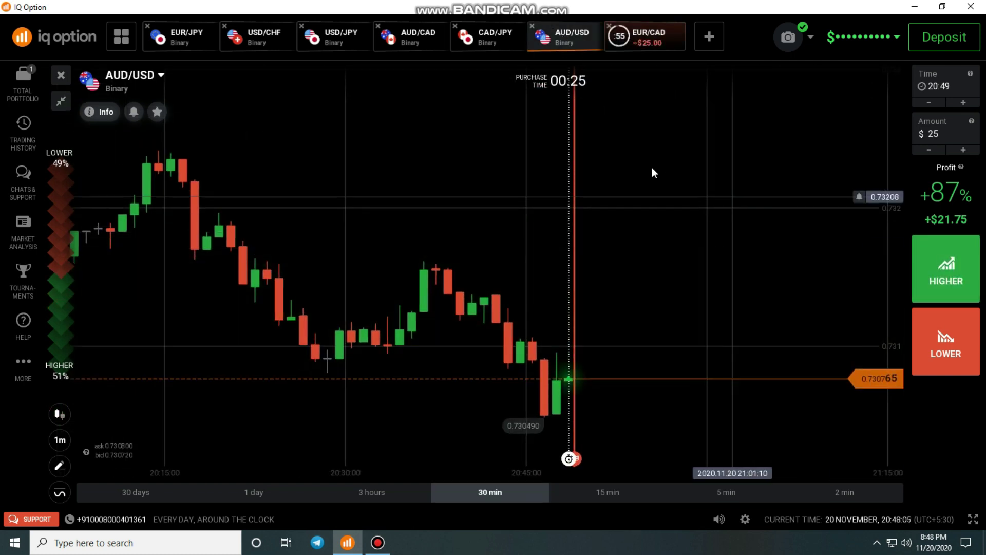
click(485, 36)
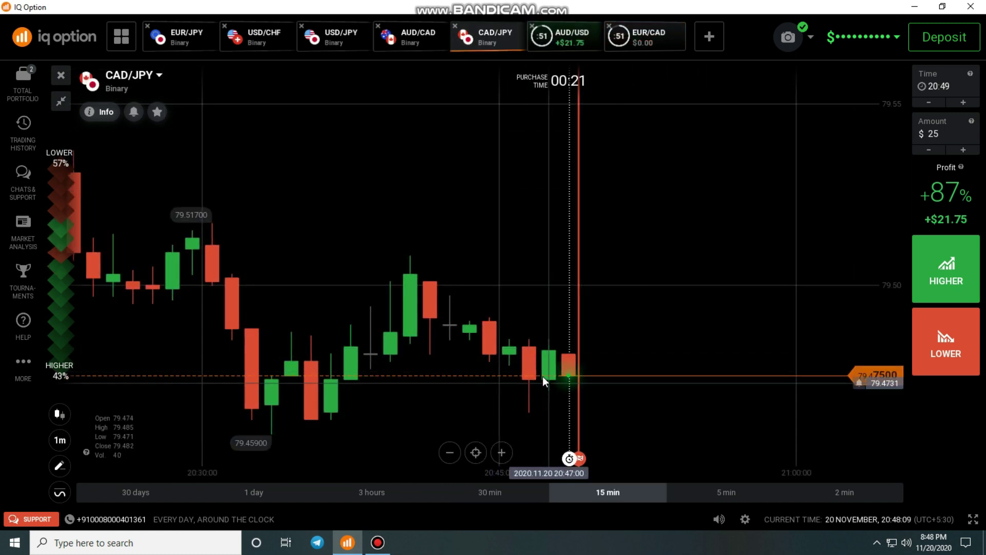
click(946, 343)
Step: Buy $25 options expiring at 20:49, Lower on AUD/CAD and Higher on USD/JPY, and try to buy one on USD/CHF
click(413, 45)
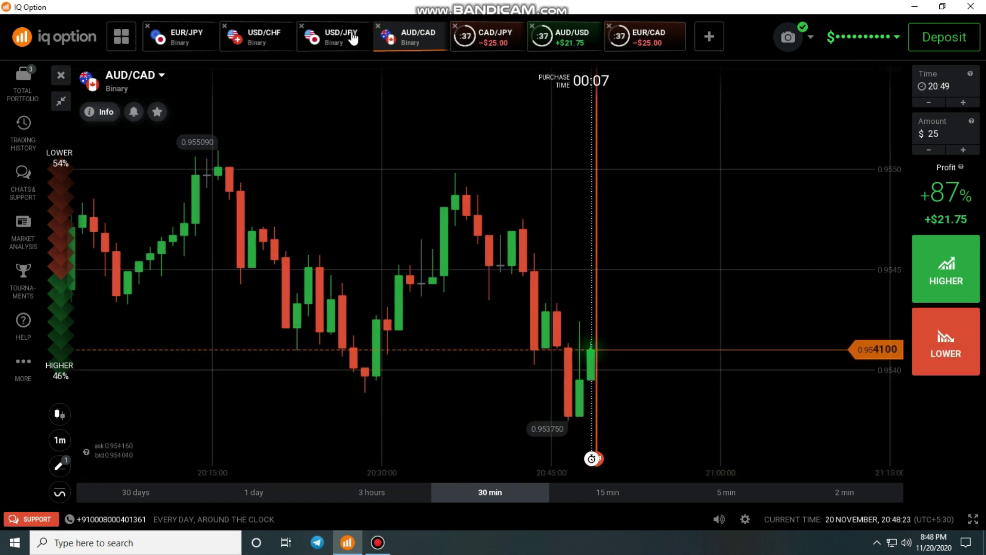
click(334, 36)
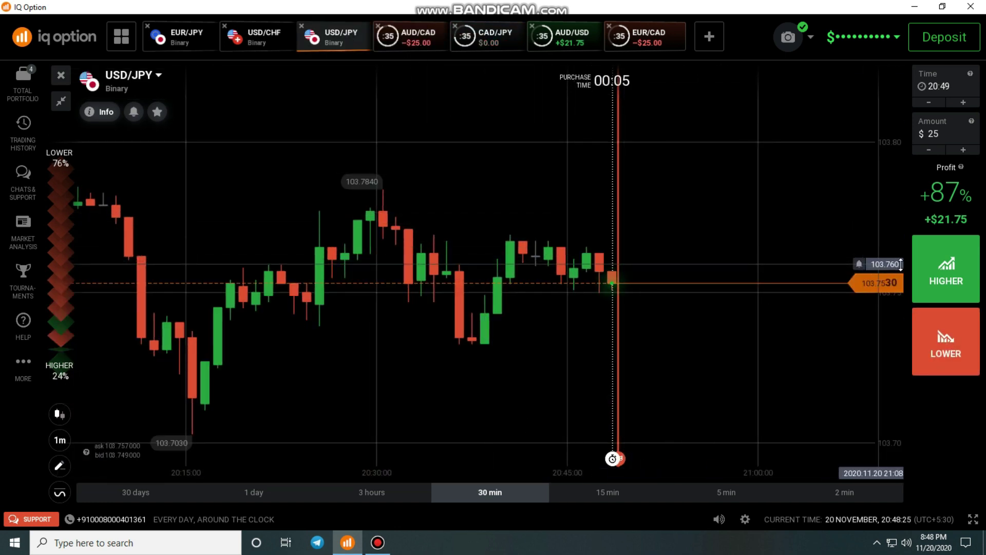
click(282, 46)
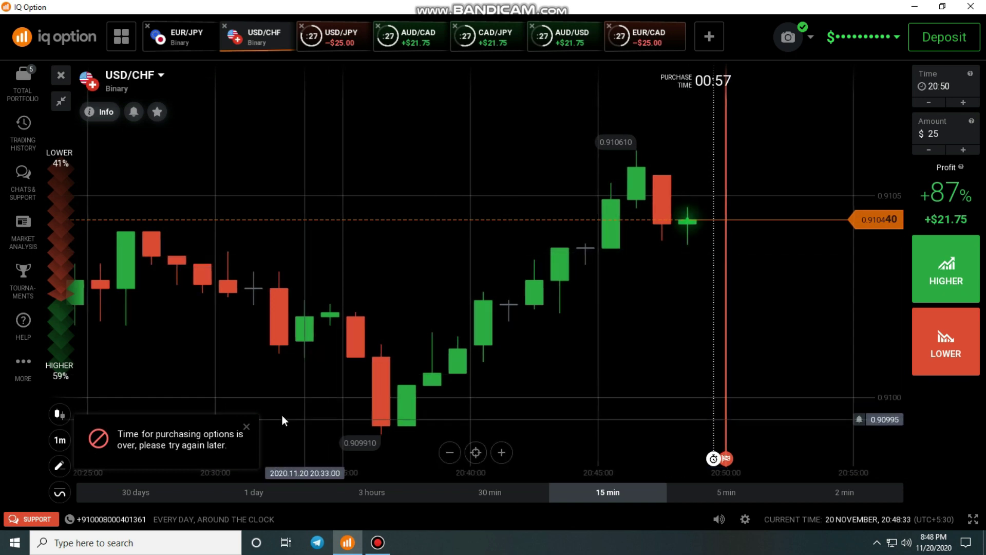
click(247, 428)
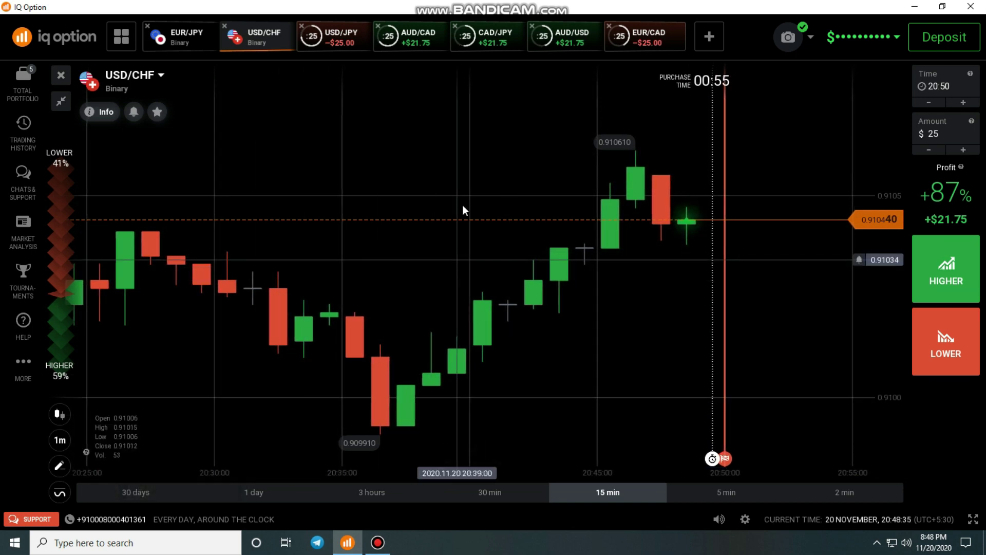
Step: Follow the open USD/JPY and EUR/CAD trades on their candle charts towards expiry
click(344, 37)
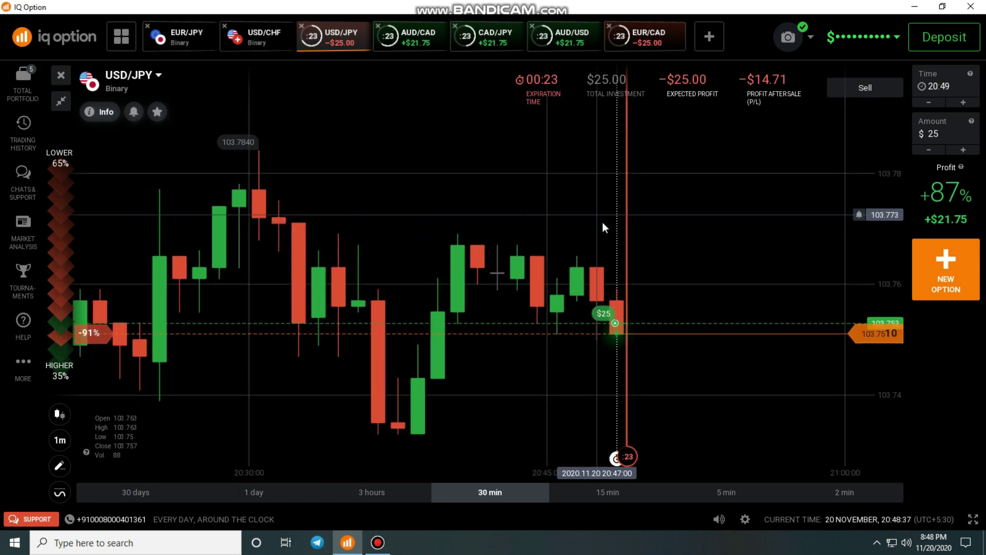
scroll(621, 335, down, 3)
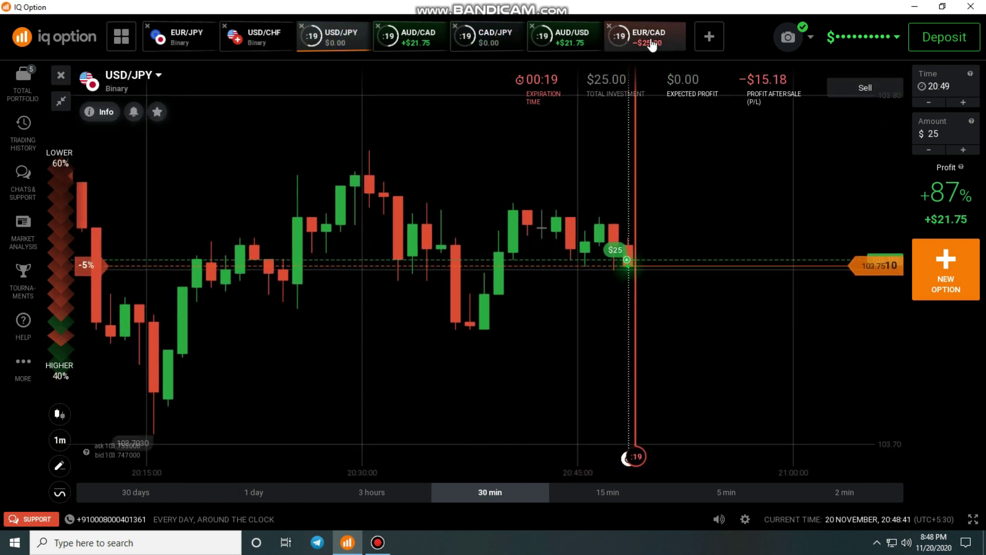
click(650, 38)
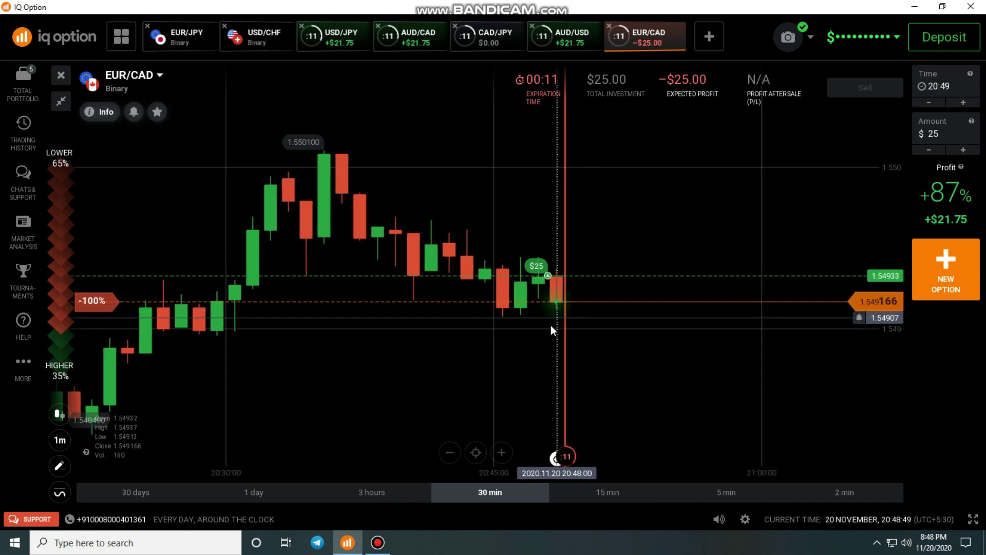
scroll(589, 275, up, 2)
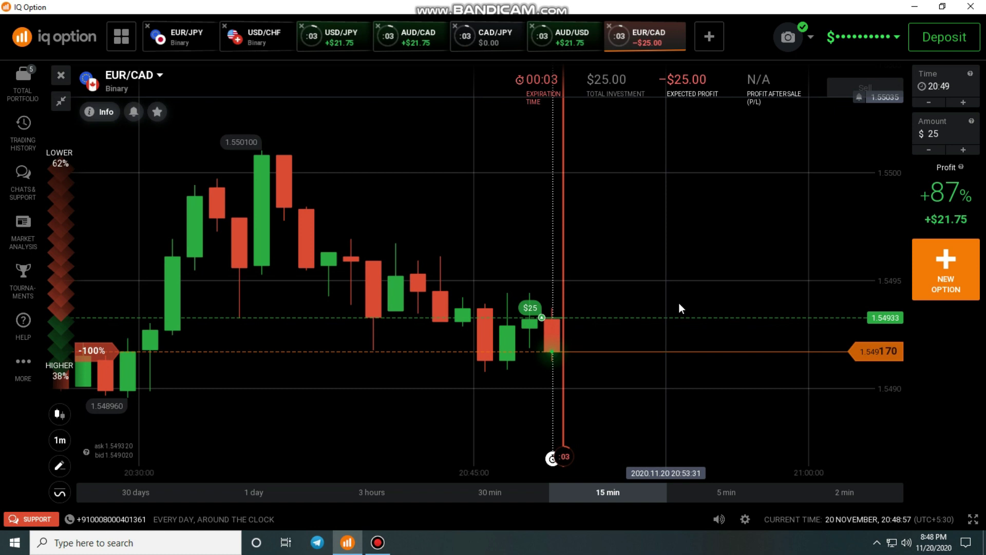
scroll(680, 313, down, 2)
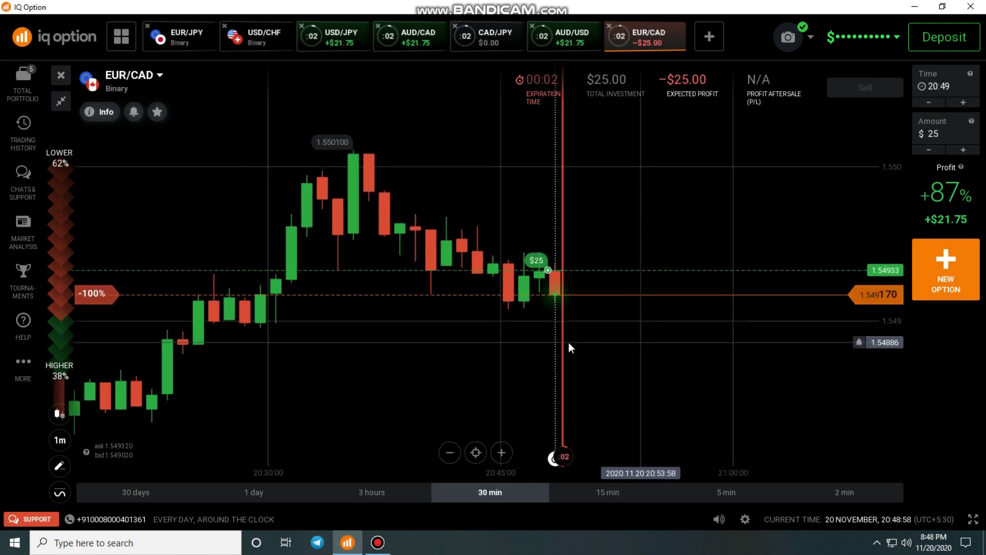
Step: Draw a horizontal line at the EUR/CAD trade's entry price and close that trade's result
click(60, 465)
click(111, 437)
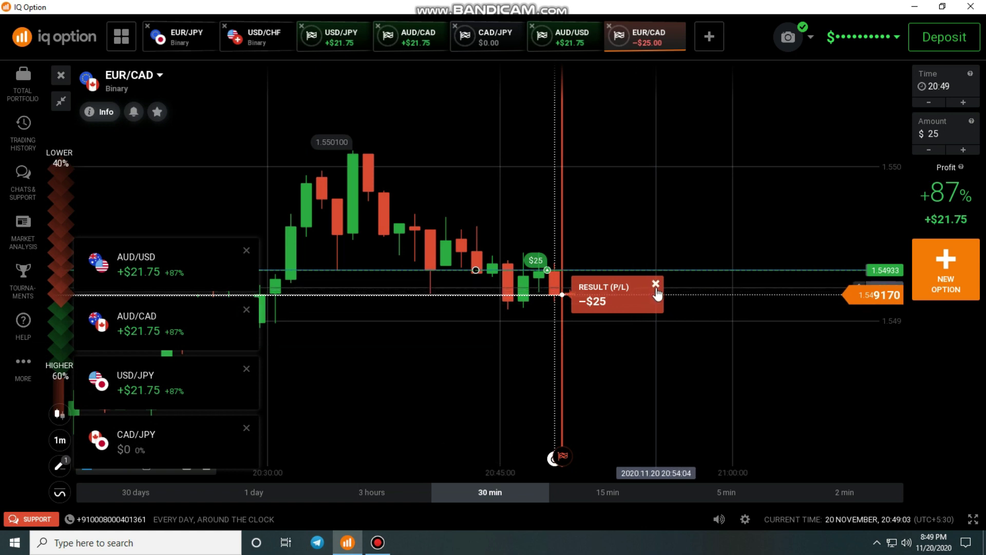
drag(592, 348, 293, 424)
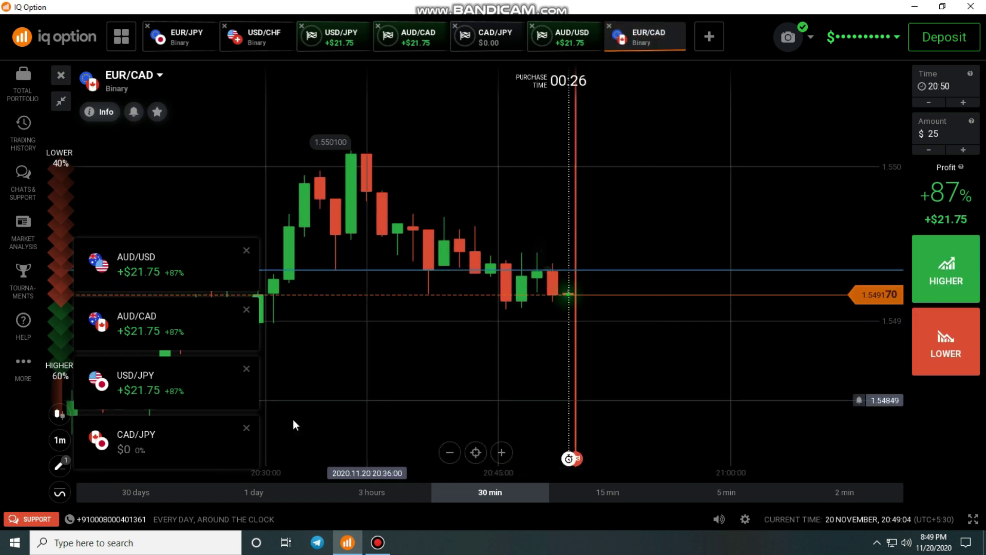
Step: Dismiss the result notifications of the CAD/JPY, USD/JPY, AUD/CAD and AUD/USD trades
click(247, 429)
click(247, 429)
click(247, 430)
click(247, 429)
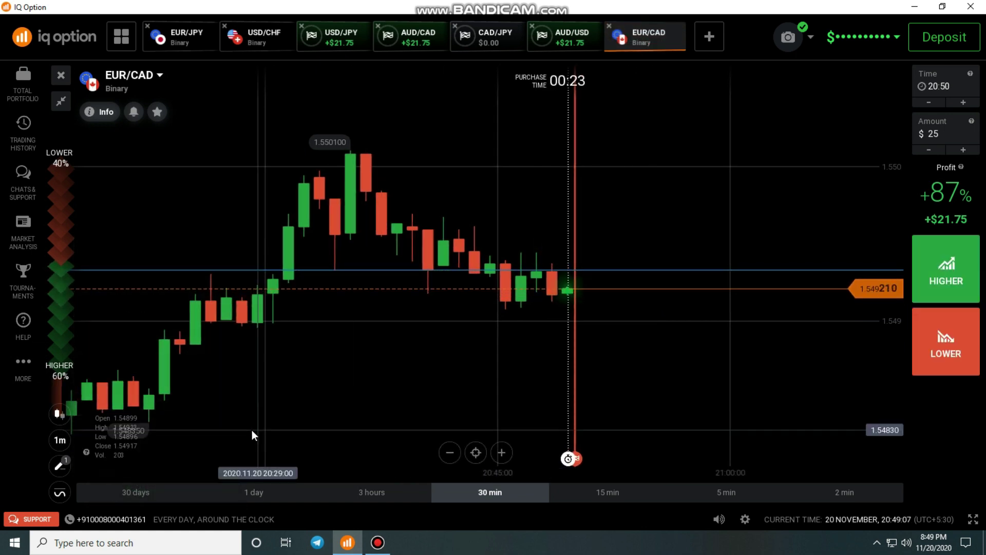
Step: Review the results of the recent trades in the trading history and close it
click(23, 126)
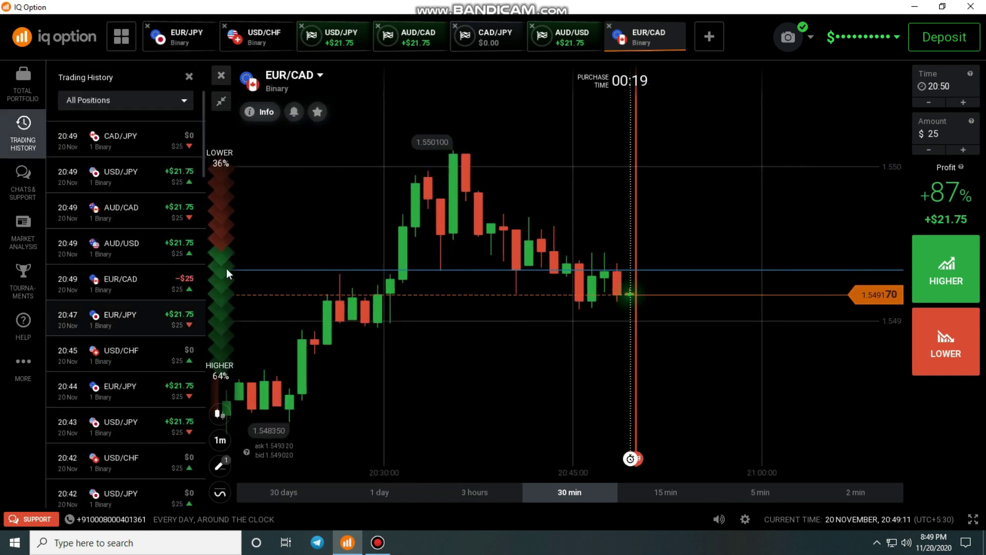
scroll(179, 287, down, 3)
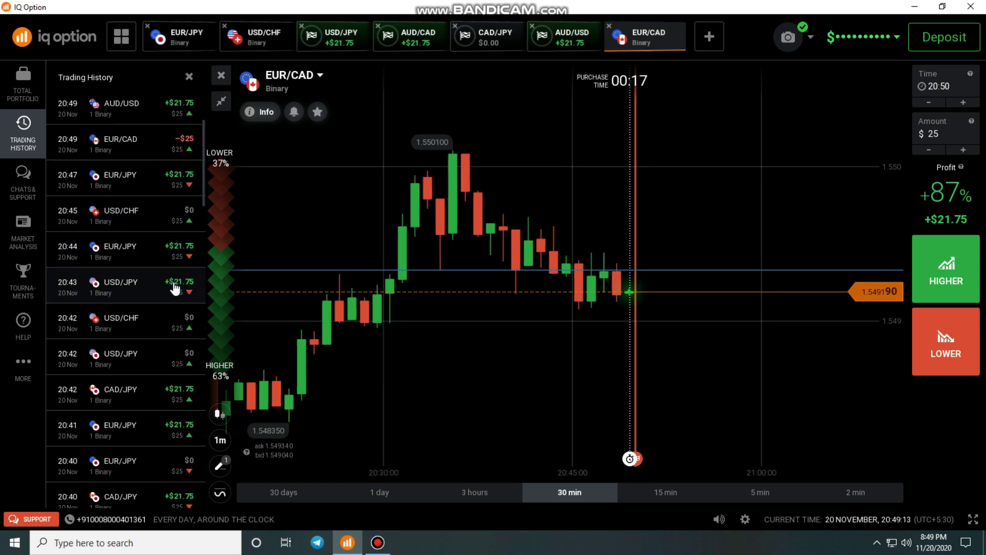
scroll(175, 288, up, 3)
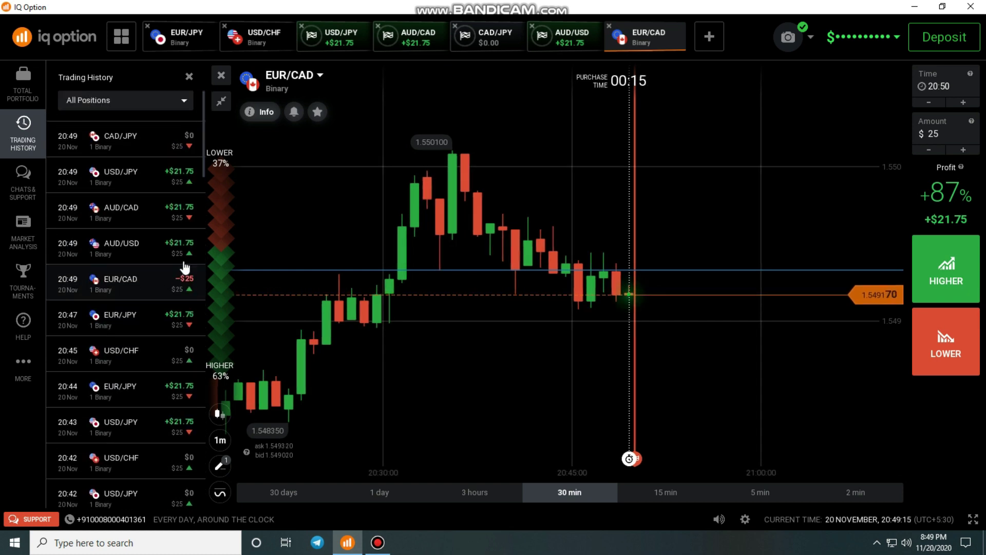
click(190, 82)
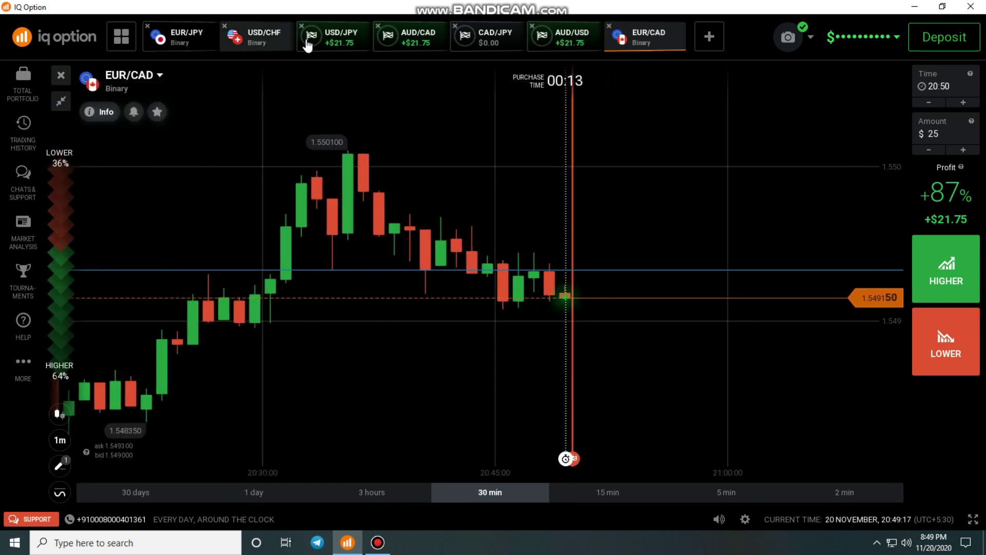
Step: Dismiss the expired trade results on the USD/JPY, AUD/CAD, AUD/USD and CAD/JPY charts
click(326, 39)
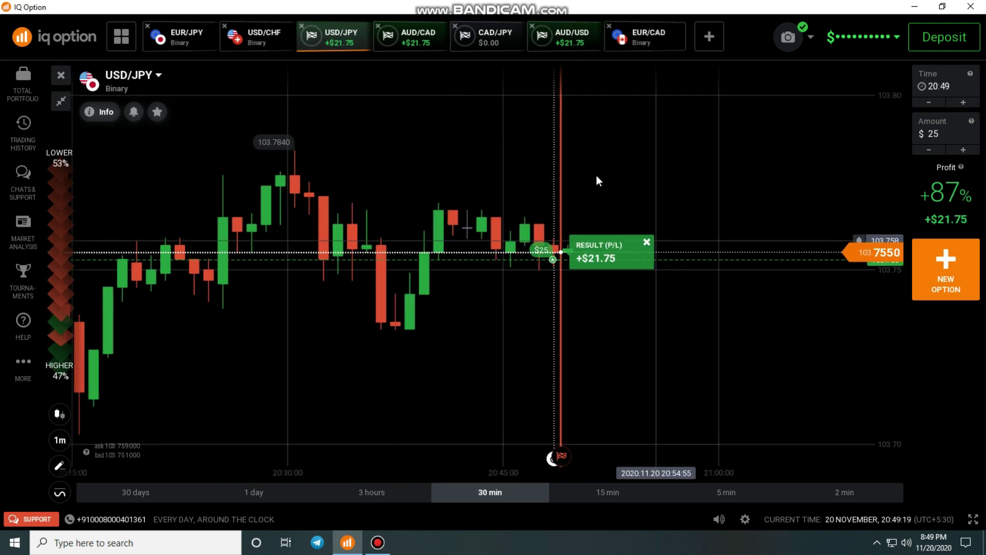
click(409, 36)
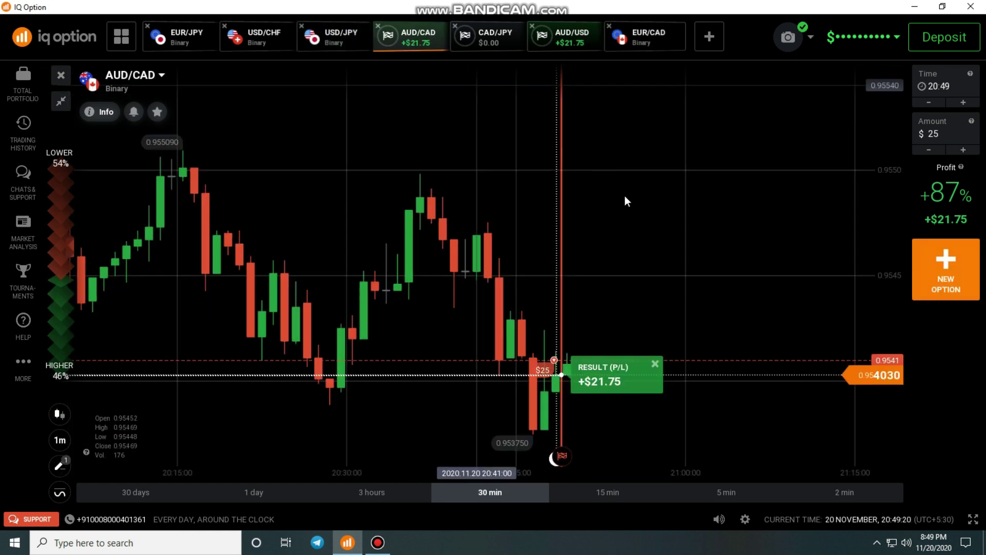
click(656, 364)
click(583, 59)
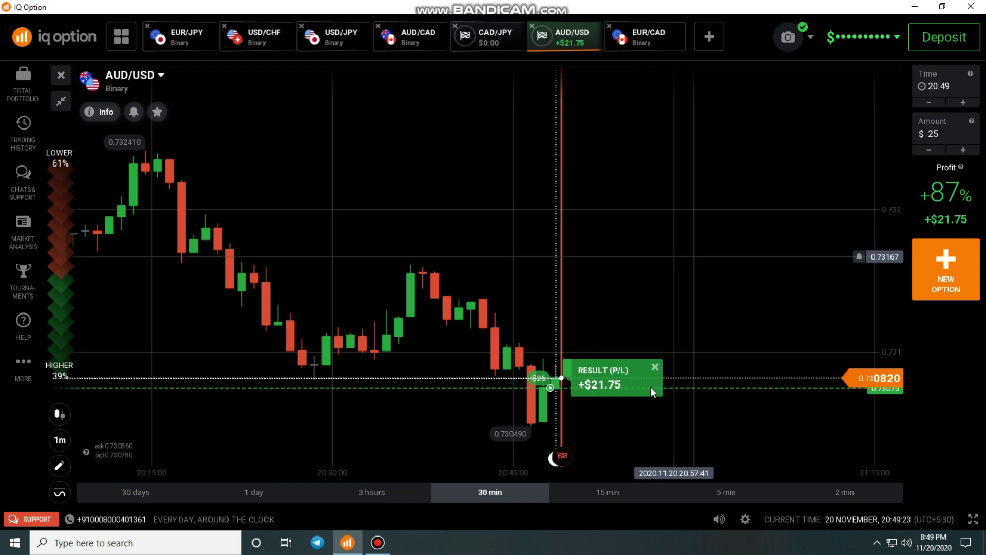
click(656, 366)
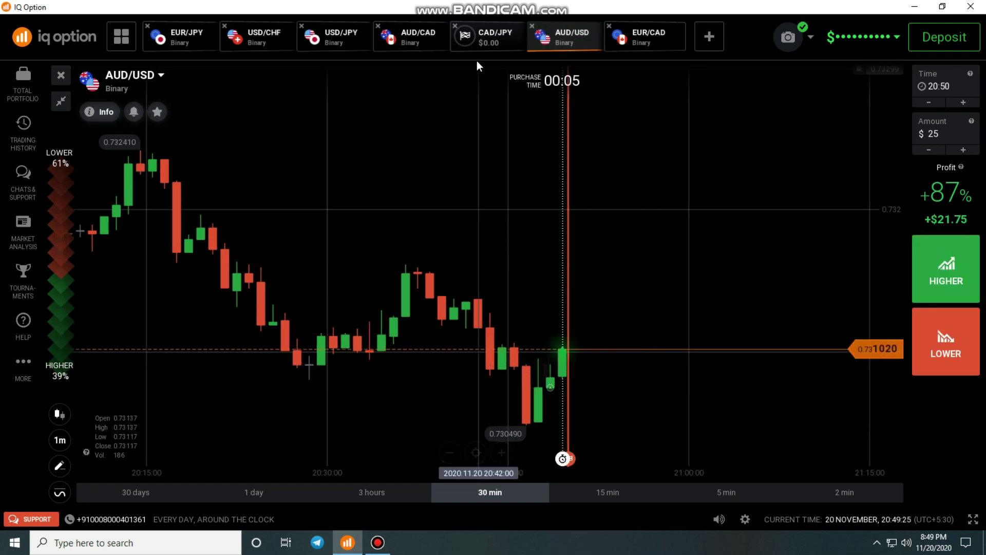
click(483, 46)
click(655, 343)
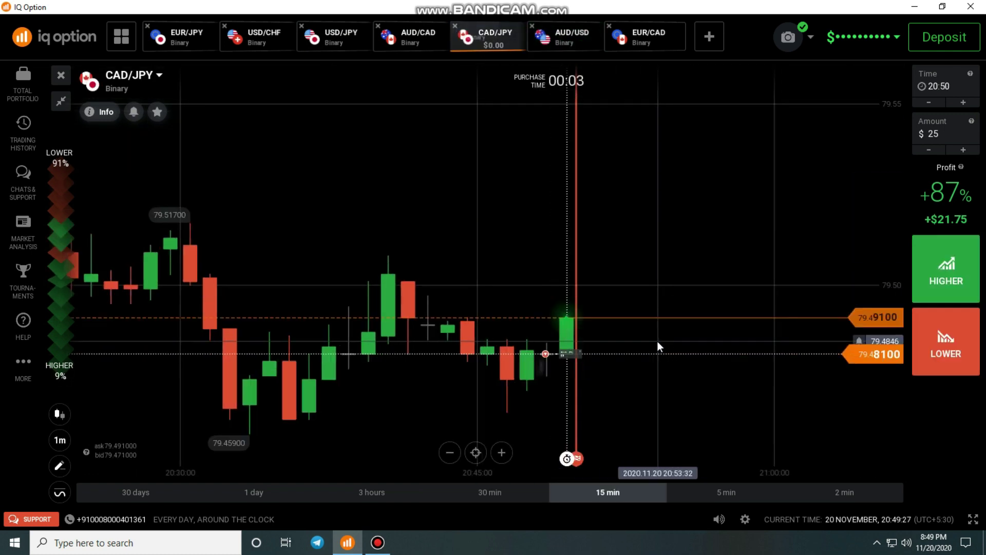
Step: Reopen the trading history to examine the outcomes of the 20:49 trades
click(28, 149)
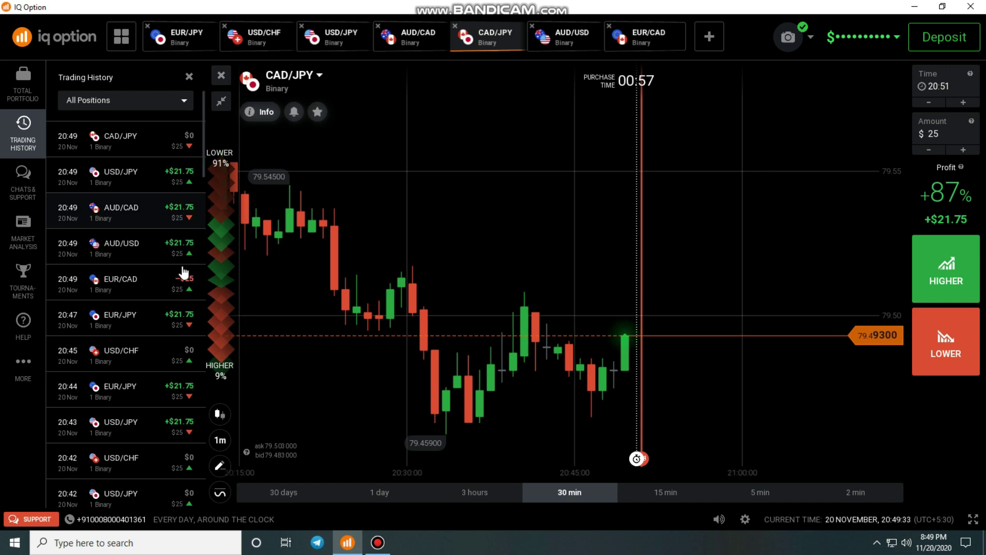
Step: Close the trading history and examine the recent CAD/JPY price movement at wider and closer time ranges
click(189, 77)
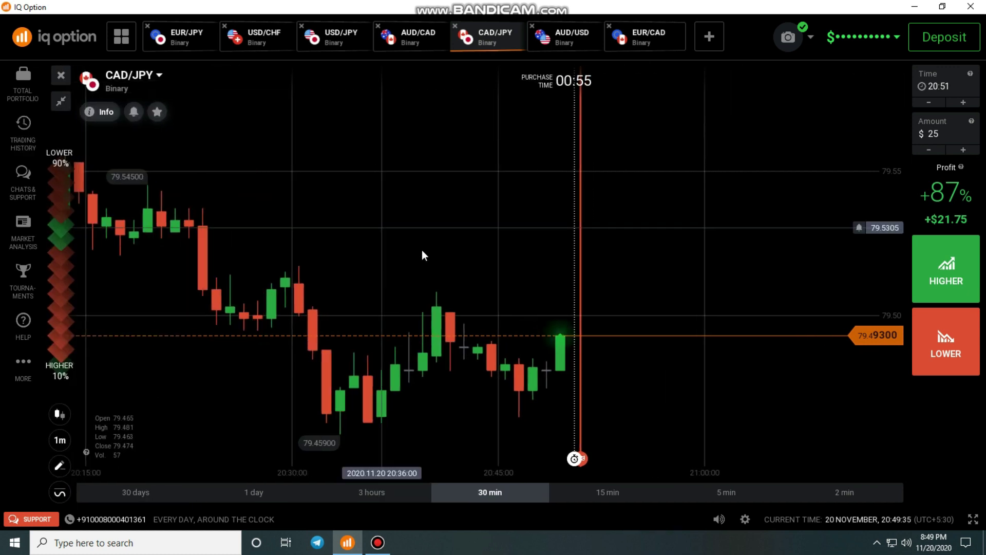
scroll(422, 249, down, 3)
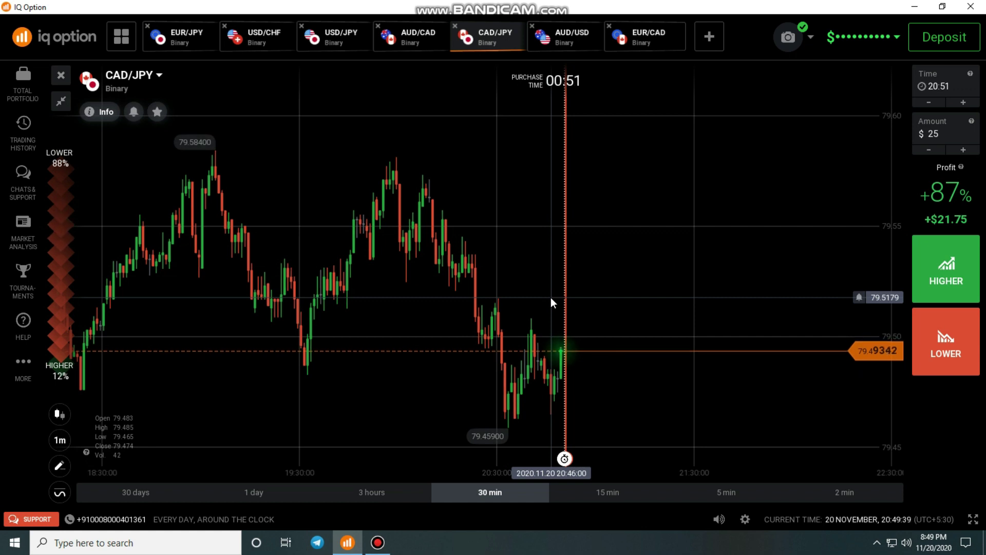
scroll(550, 298, up, 3)
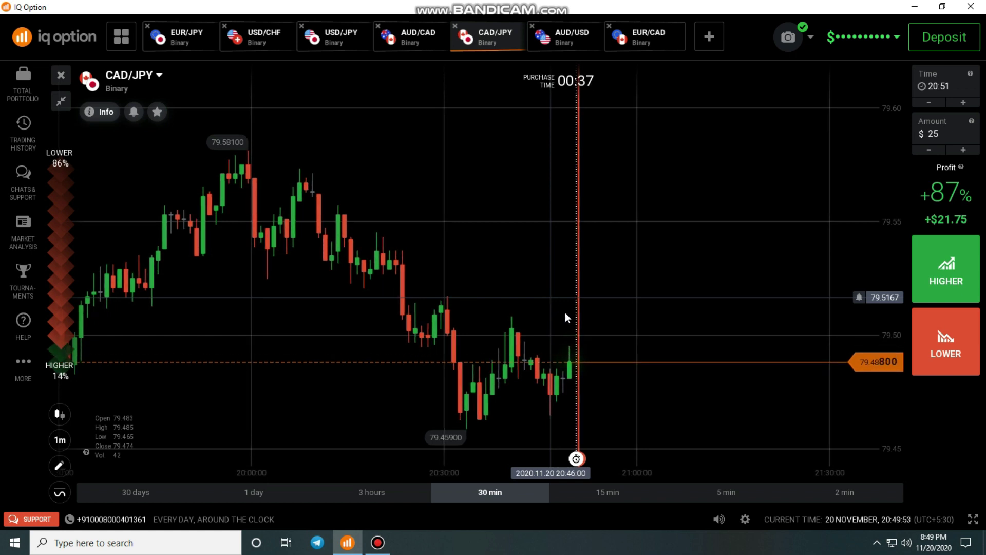
Step: Place a $25 Higher option on EUR/JPY with the 20:51 expiry after checking its candles
click(193, 47)
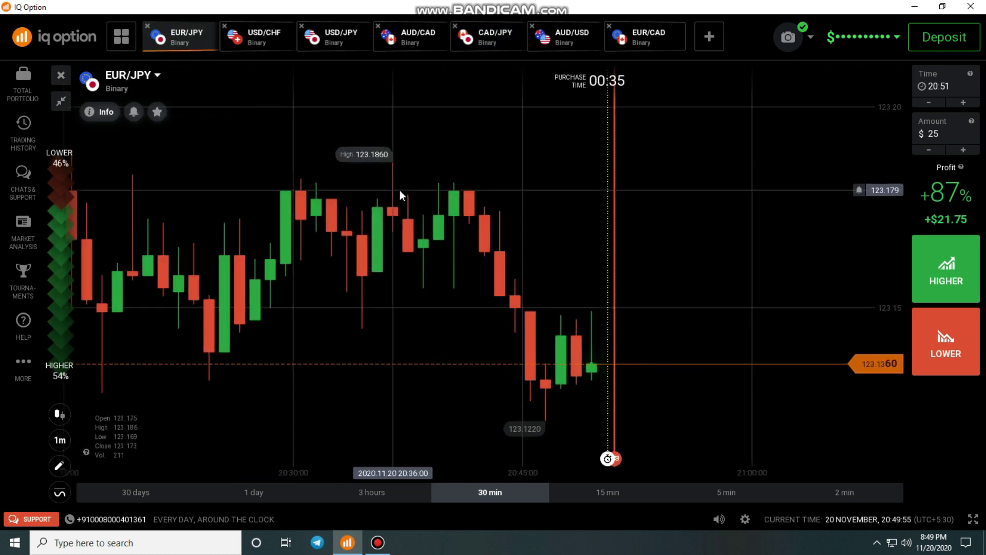
scroll(627, 239, up, 3)
scroll(696, 250, down, 3)
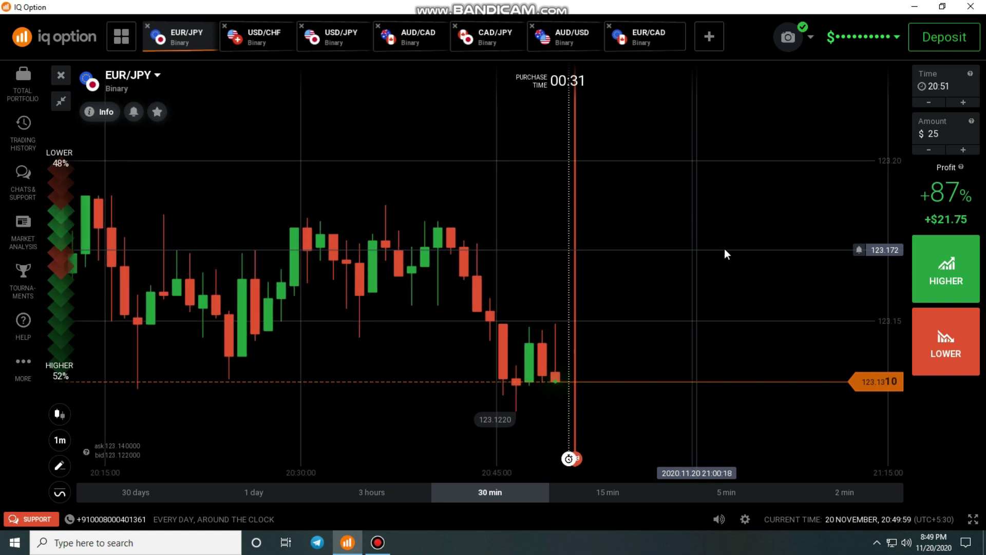
scroll(724, 250, up, 3)
click(919, 282)
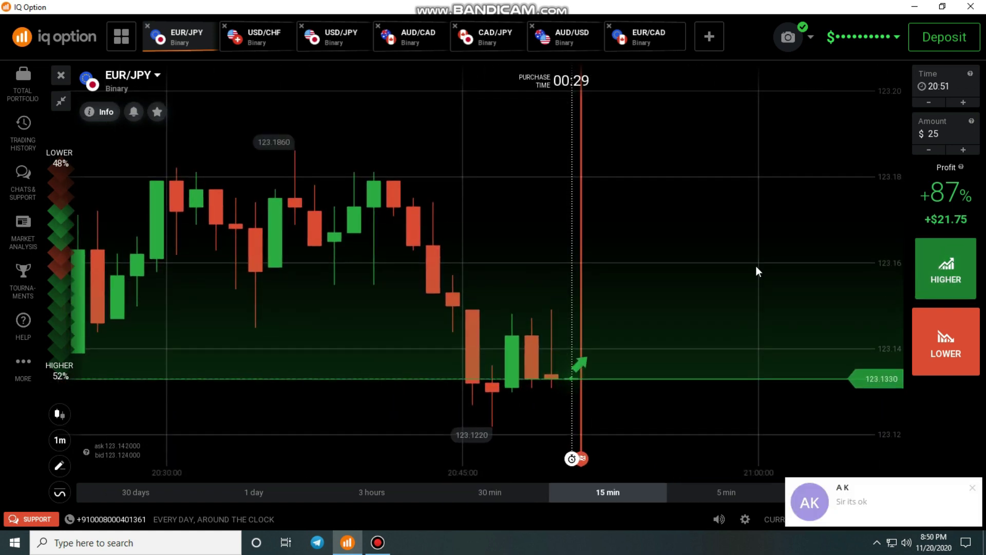
Step: Place $25 options with the 20:51 expiry: Higher on USD/JPY and Lower on AUD/CAD, passing over USD/CHF
click(242, 47)
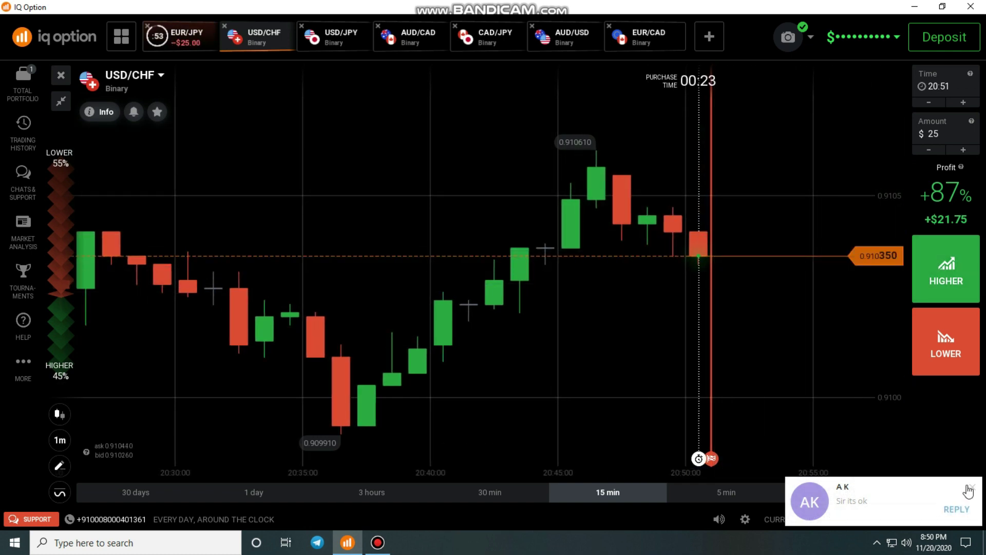
click(352, 51)
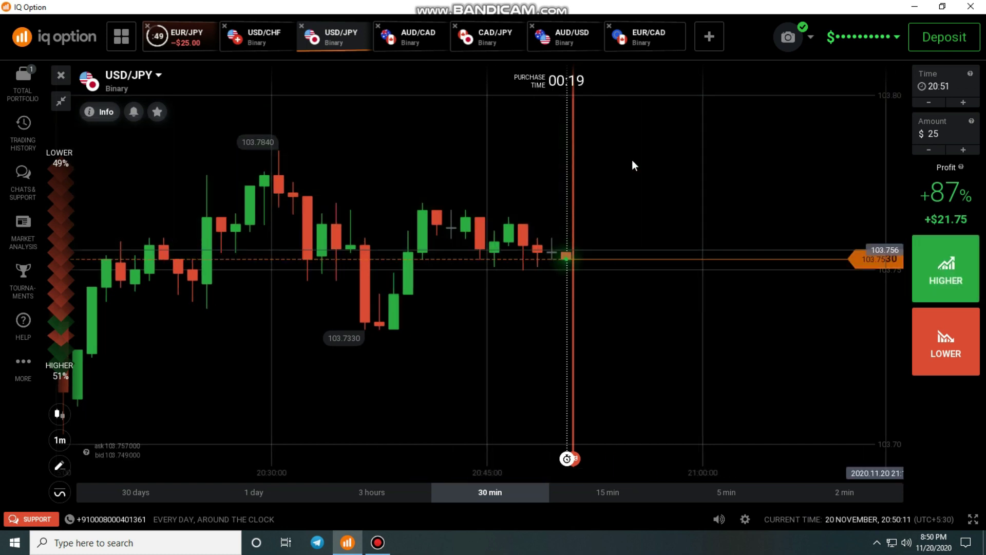
click(431, 39)
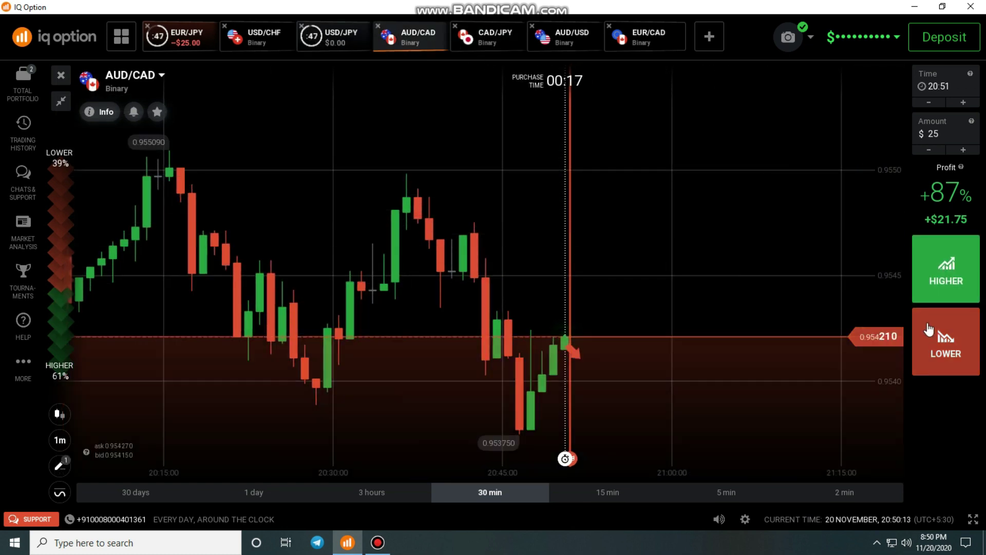
Step: Place $25 Higher options on CAD/JPY and AUD/USD with the 20:51 expiry
click(513, 41)
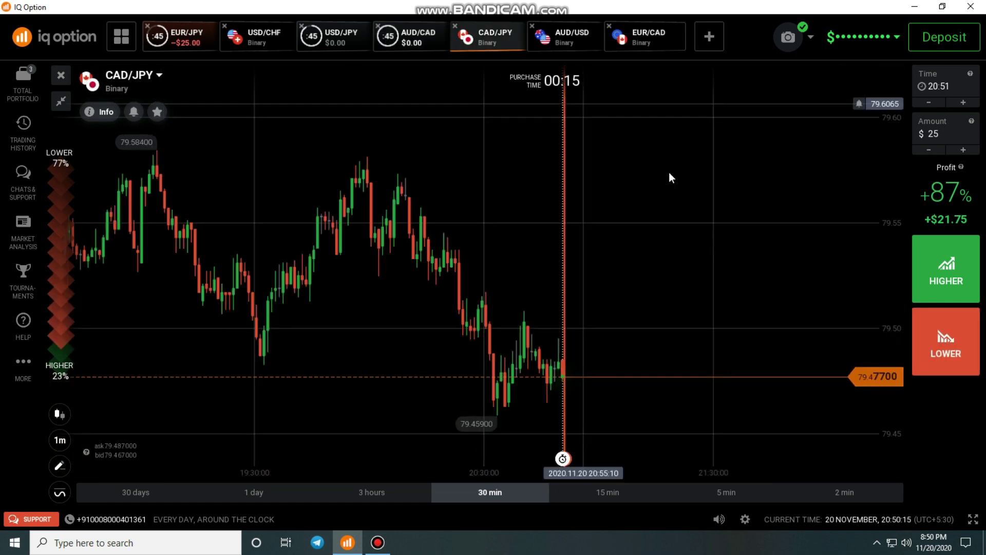
click(929, 280)
click(552, 40)
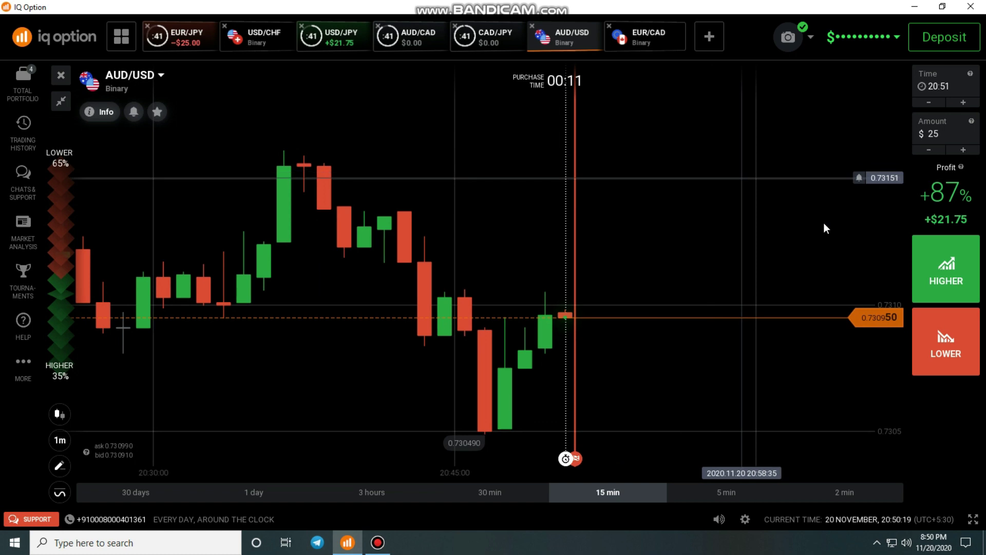
click(945, 272)
Step: Place a $25 Lower option on EUR/CAD and move that chart's horizontal line down to 1.54898
click(645, 37)
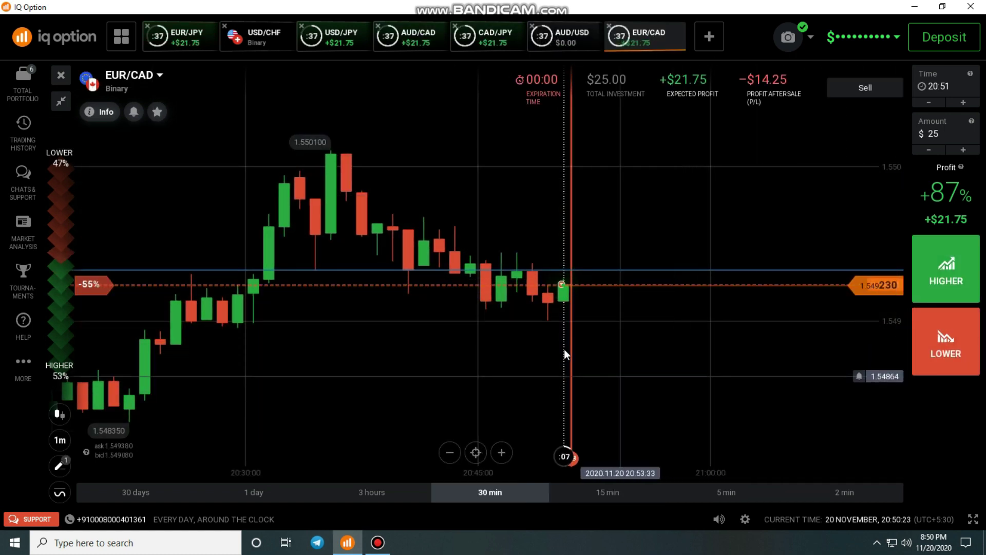
drag(477, 269, 451, 307)
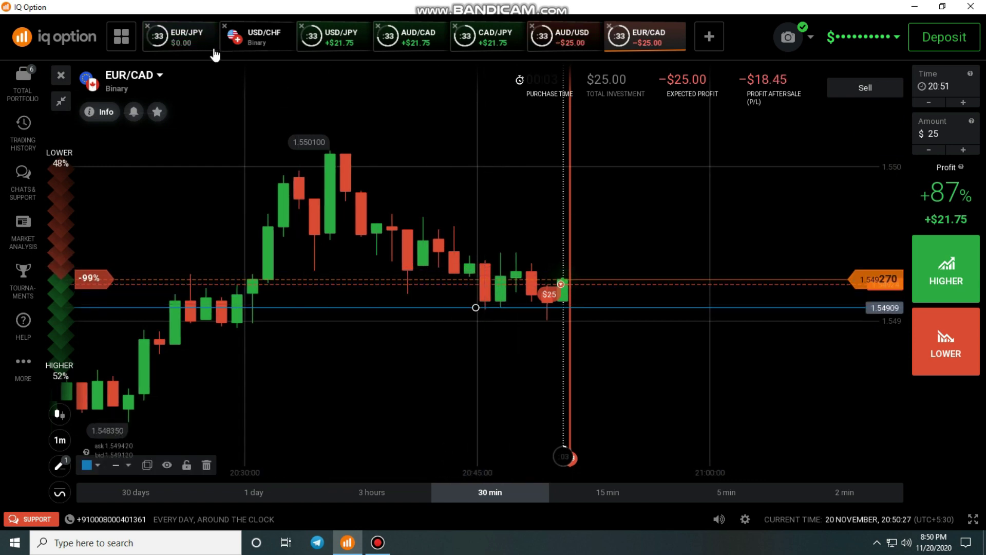
scroll(514, 152, up, 3)
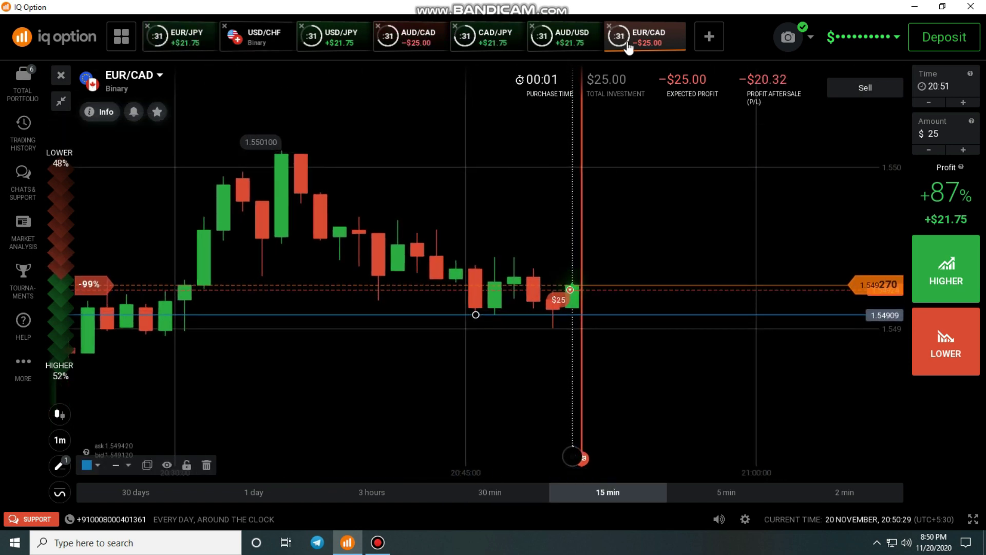
scroll(633, 238, up, 1)
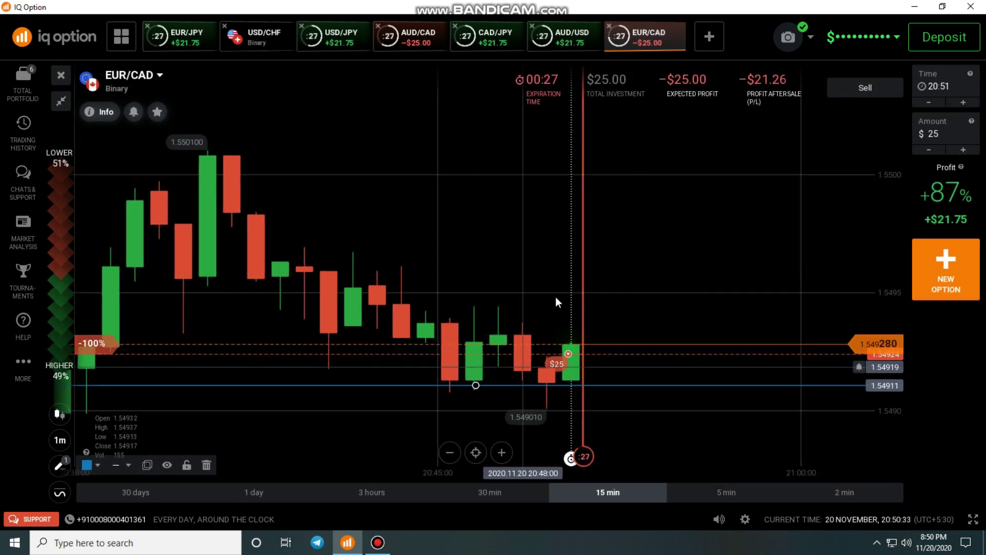
scroll(556, 298, down, 3)
scroll(602, 303, up, 1)
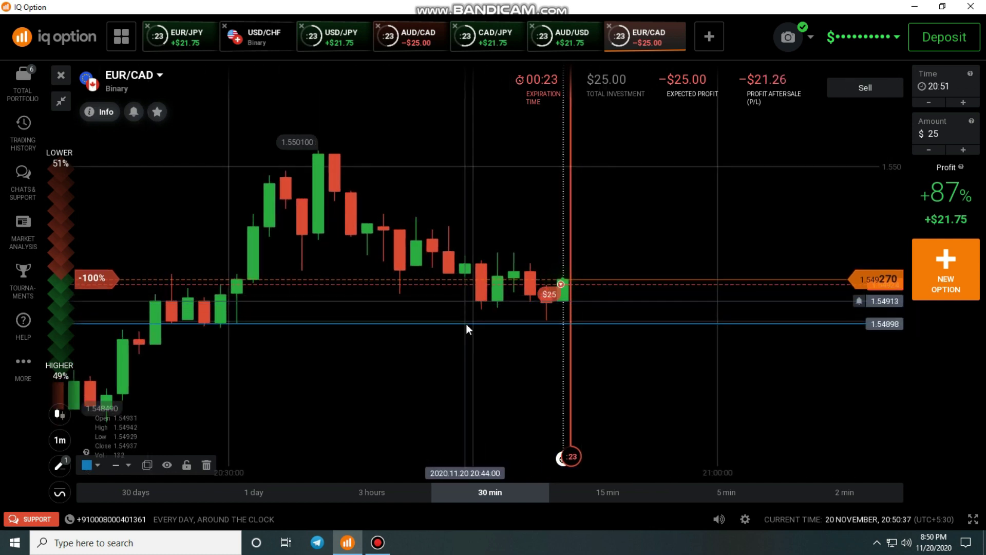
scroll(552, 305, up, 1)
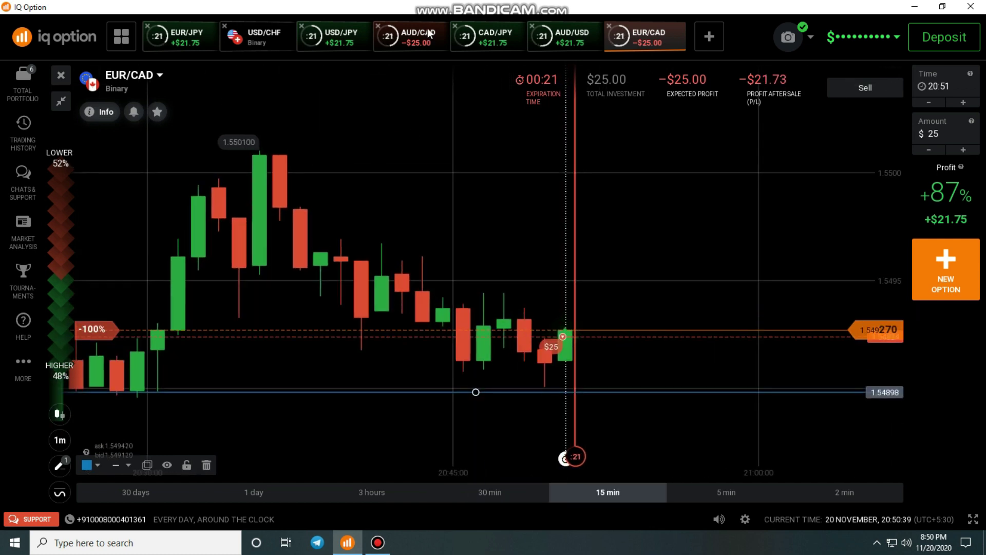
Step: Follow the open AUD/CAD trade and draw a horizontal line at 0.95420 on its chart
click(411, 36)
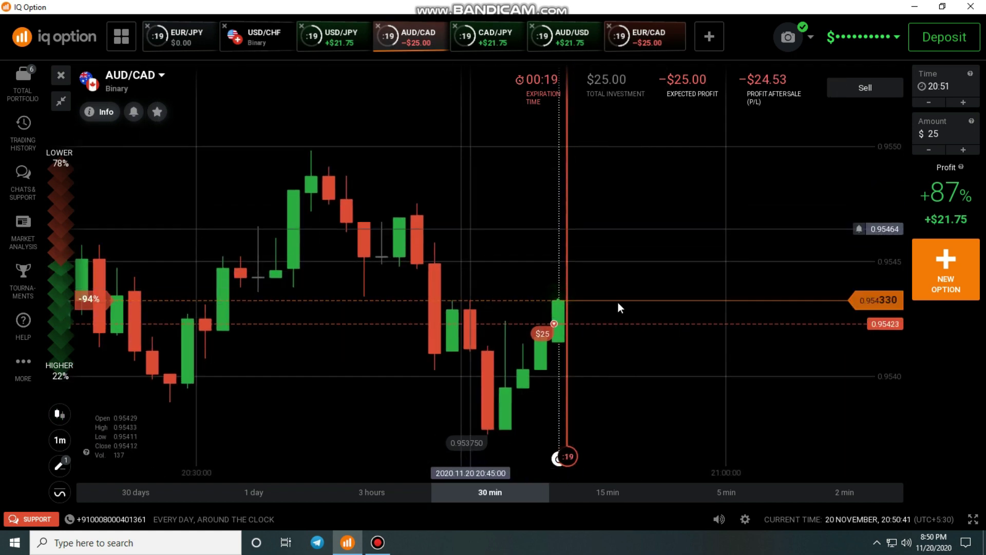
scroll(672, 325, up, 2)
scroll(607, 349, down, 1)
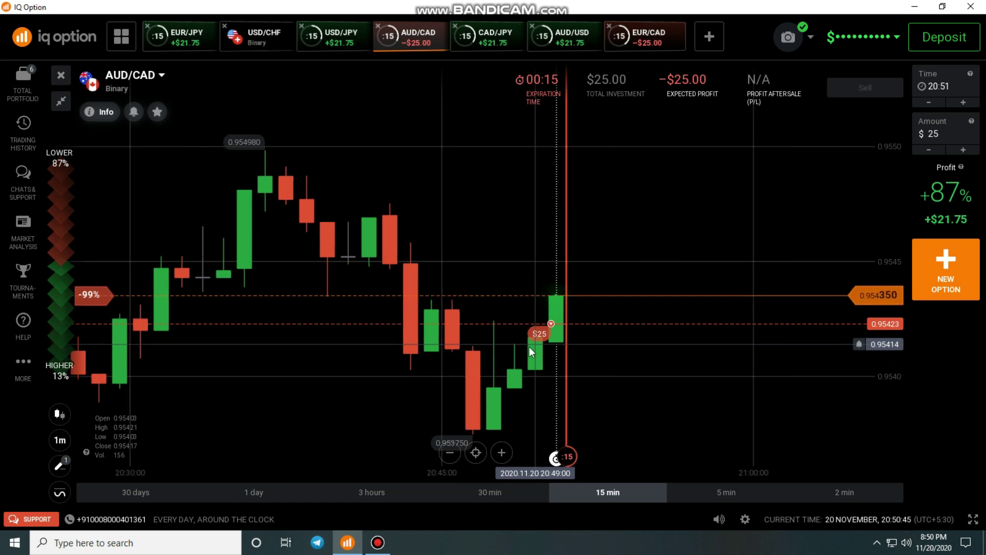
scroll(550, 355, down, 2)
scroll(581, 365, down, 1)
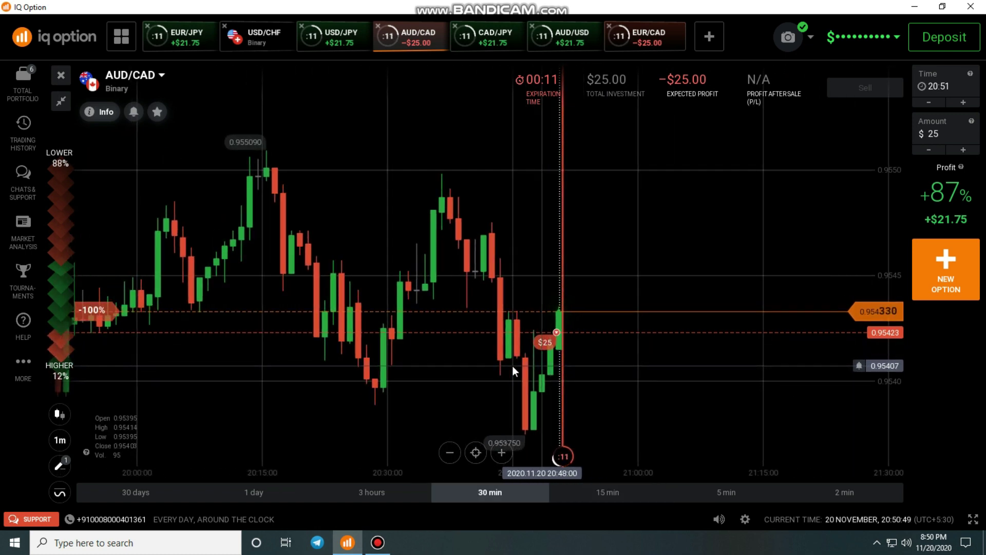
click(59, 465)
click(148, 437)
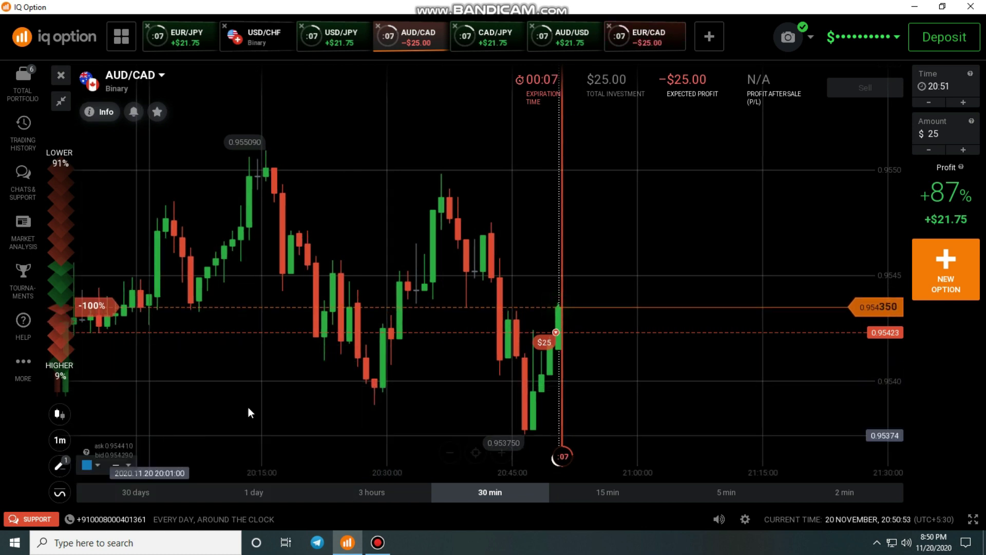
click(393, 339)
scroll(805, 322, down, 3)
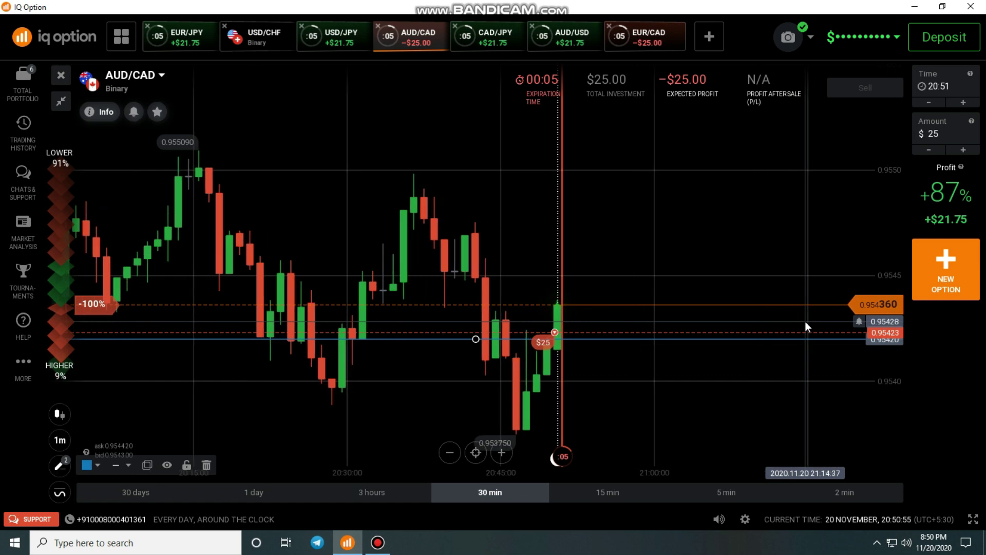
scroll(605, 370, up, 3)
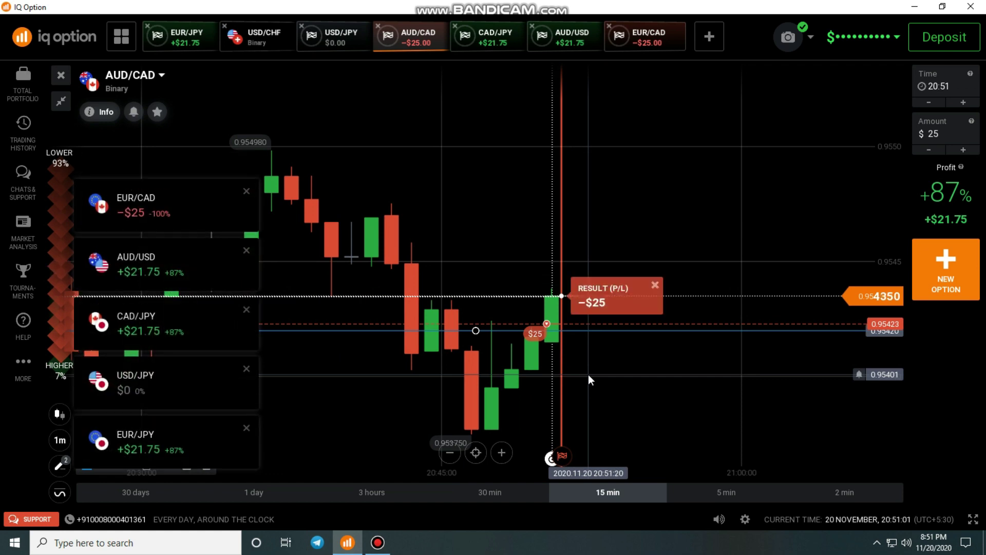
Step: Dismiss the AUD/CAD trade result and the notifications for EUR/JPY, USD/JPY, CAD/JPY, AUD/USD and EUR/CAD
click(655, 285)
click(245, 434)
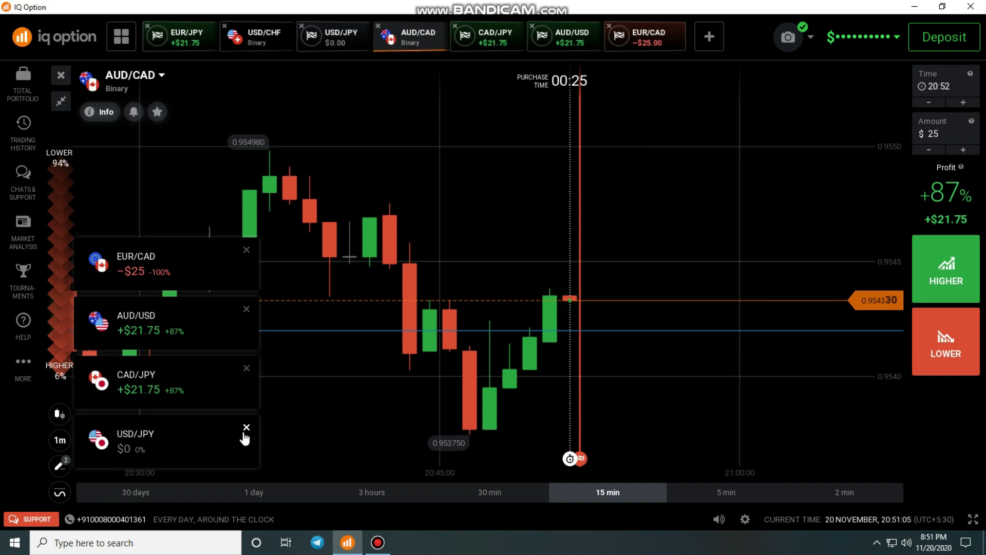
click(245, 434)
click(245, 434)
click(245, 434)
click(245, 434)
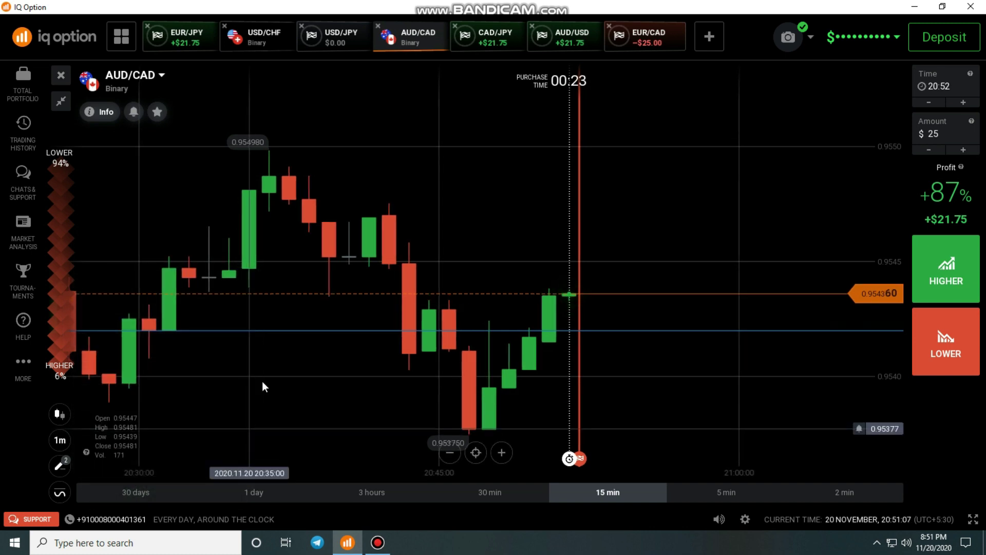
Step: Review the outcomes of the 20:51 trades in the trading history and close it
click(23, 135)
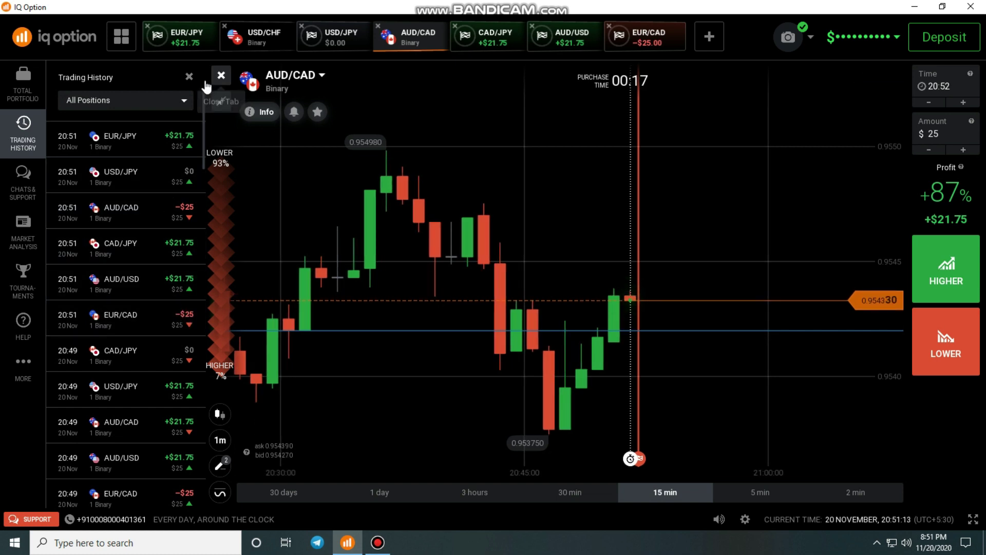
click(190, 78)
scroll(482, 235, down, 3)
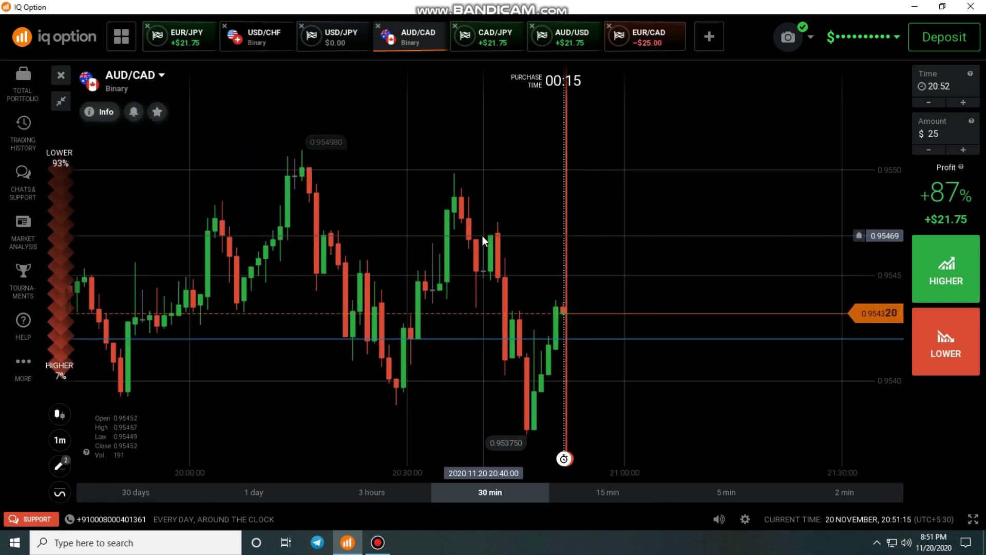
Step: Dismiss the expired trade results on the EUR/CAD, CAD/JPY and AUD/USD charts
click(648, 39)
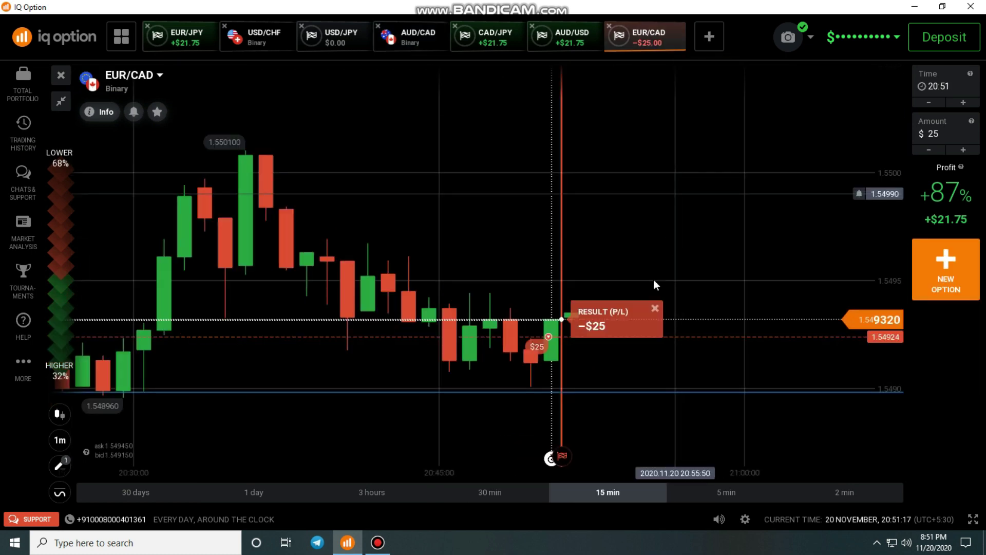
click(655, 307)
scroll(551, 379, down, 2)
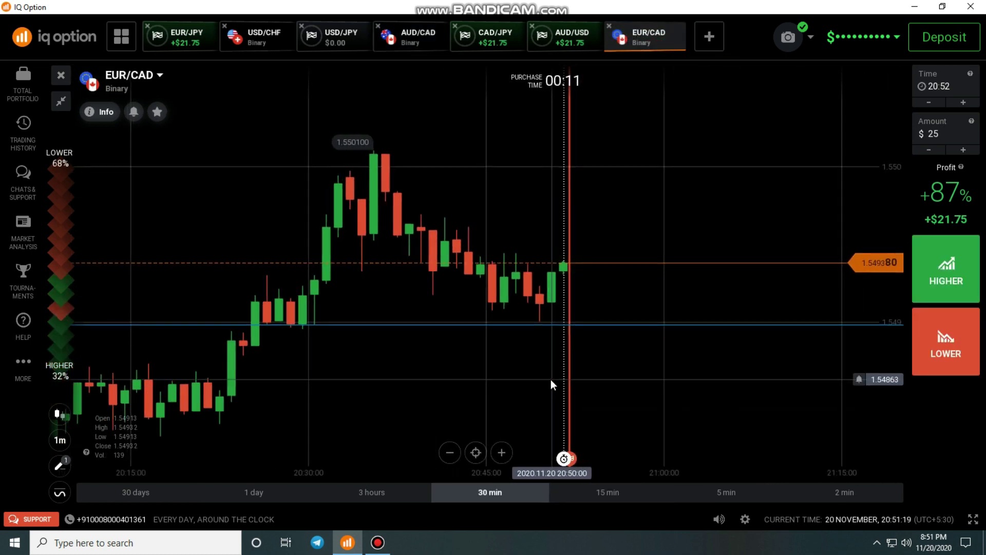
click(495, 41)
click(655, 356)
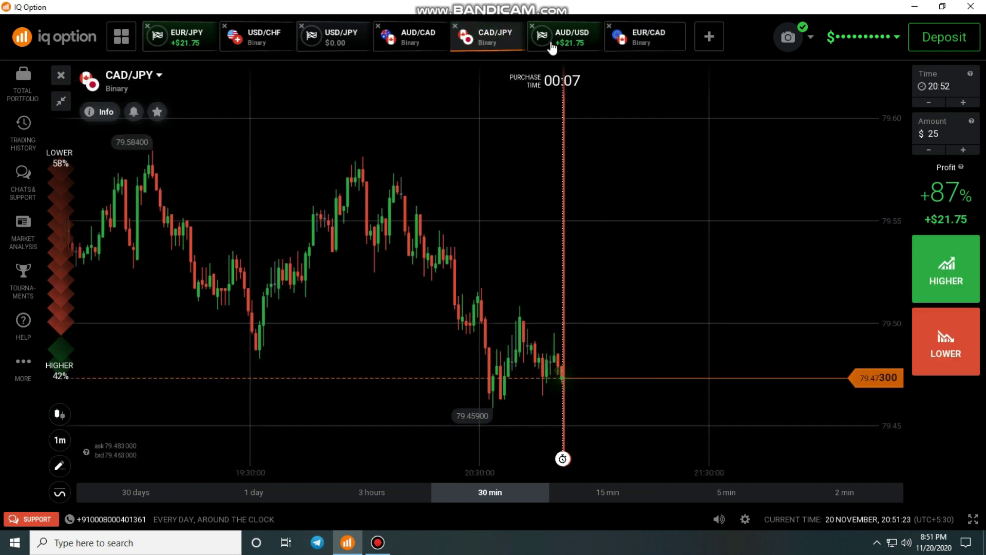
click(572, 37)
click(655, 276)
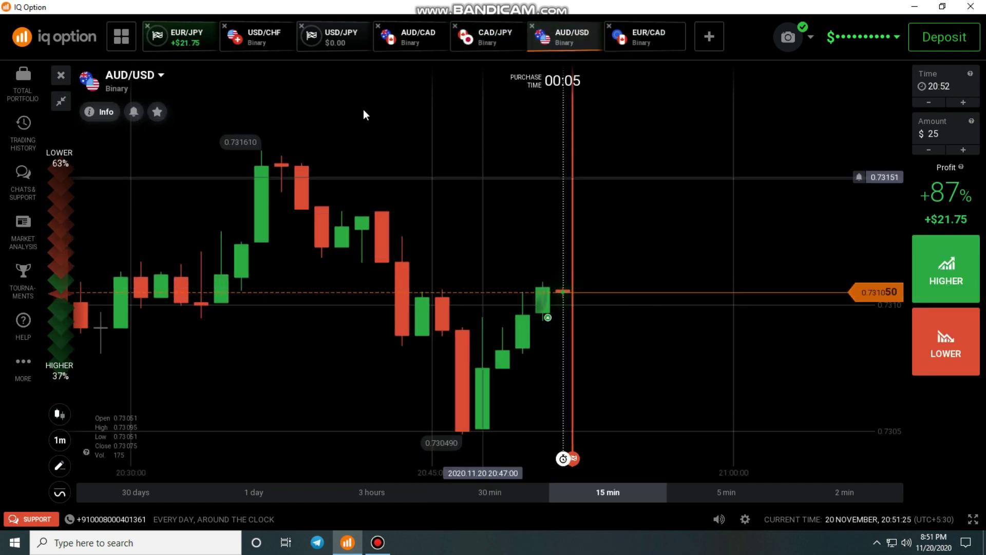
Step: Dismiss the expired trade results on the EUR/JPY and USD/JPY charts
click(180, 36)
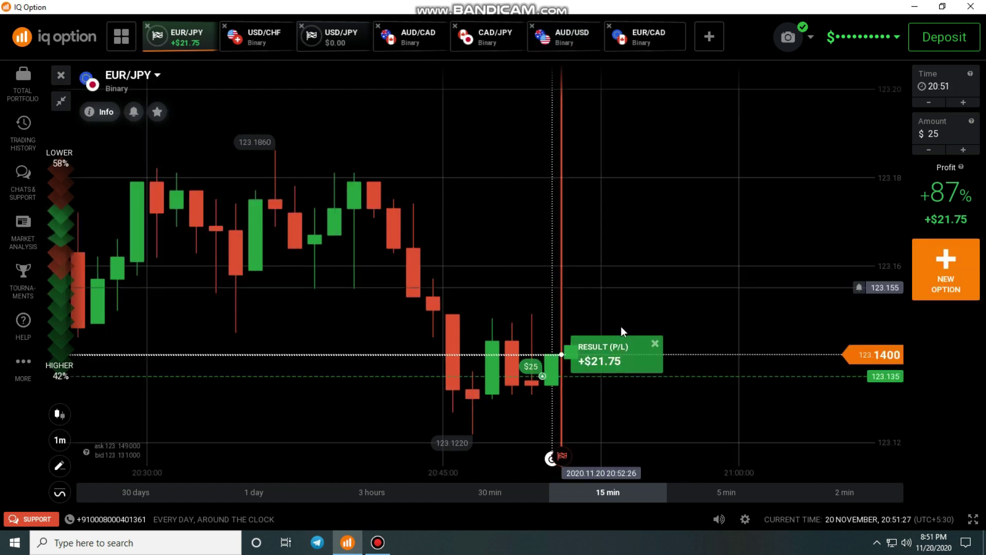
click(656, 343)
scroll(546, 247, down, 3)
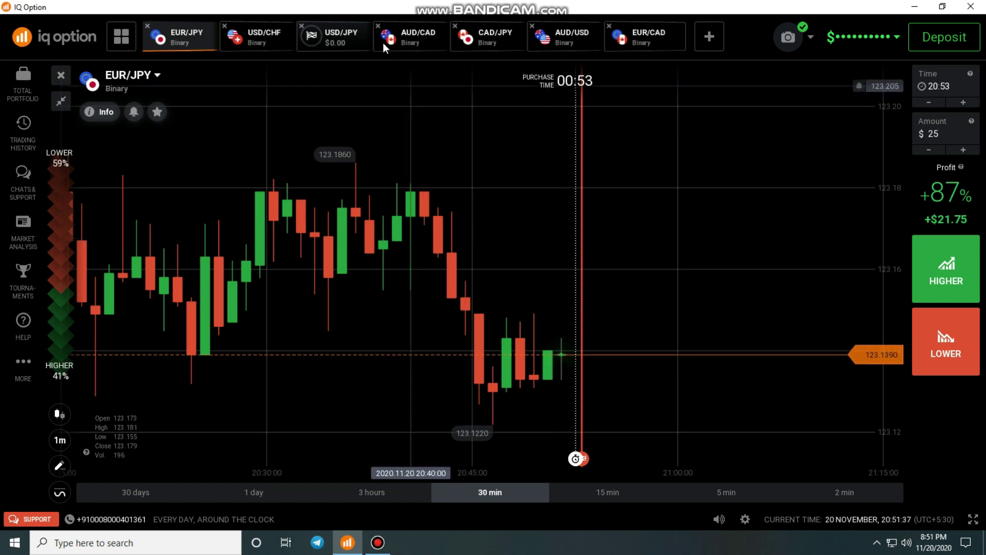
click(337, 40)
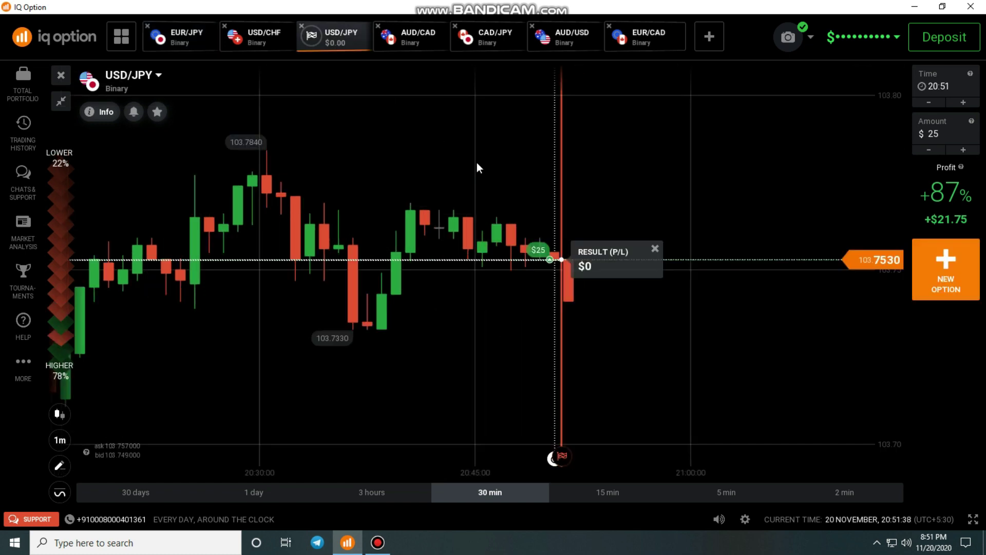
click(655, 249)
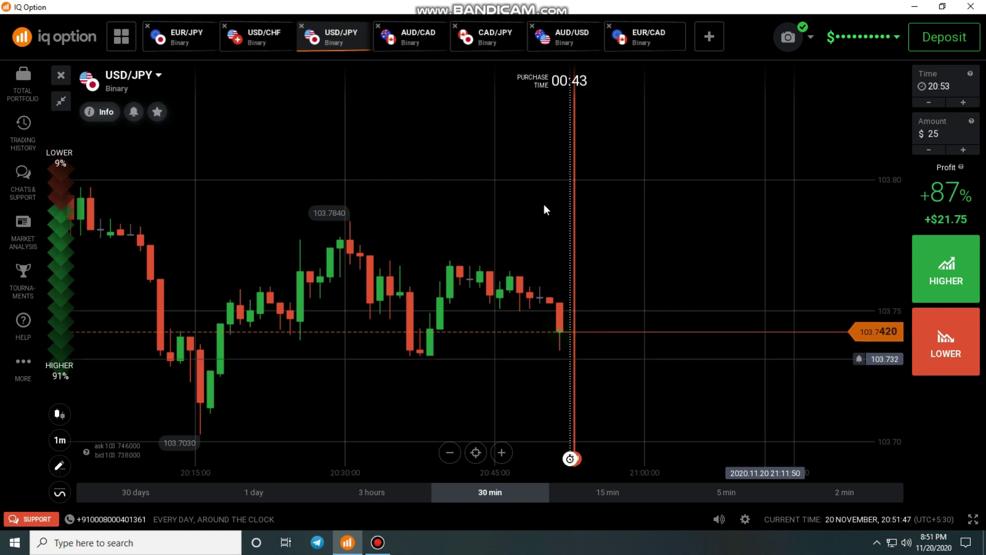
Step: Check the candle charts of the open currency pairs and place a $25 Lower option on EUR/CAD expiring at 20:53
click(188, 41)
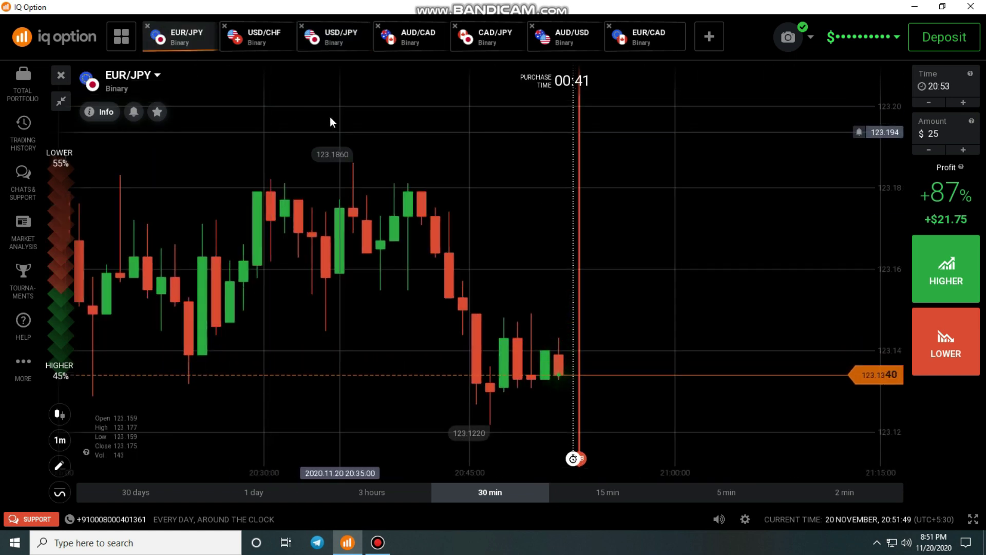
click(279, 48)
click(331, 38)
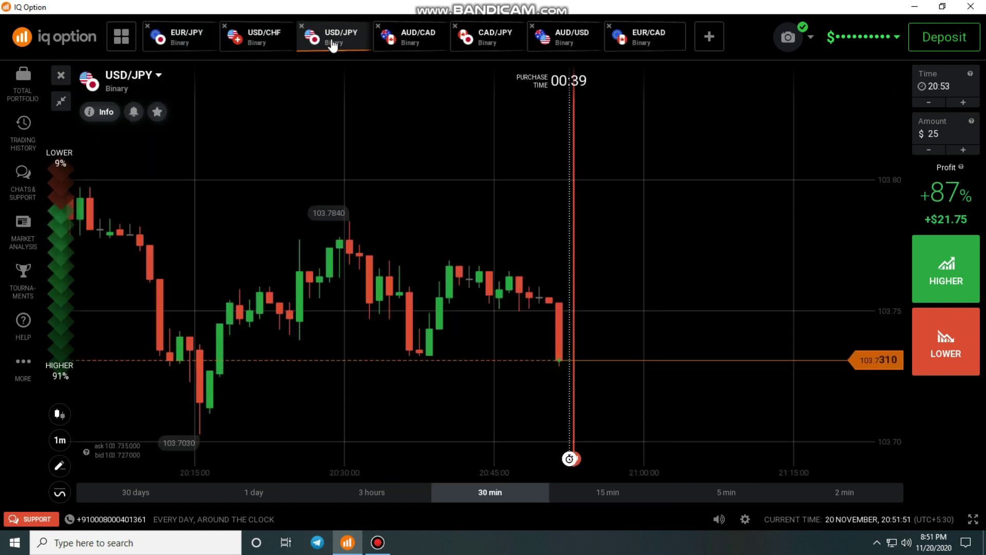
click(406, 44)
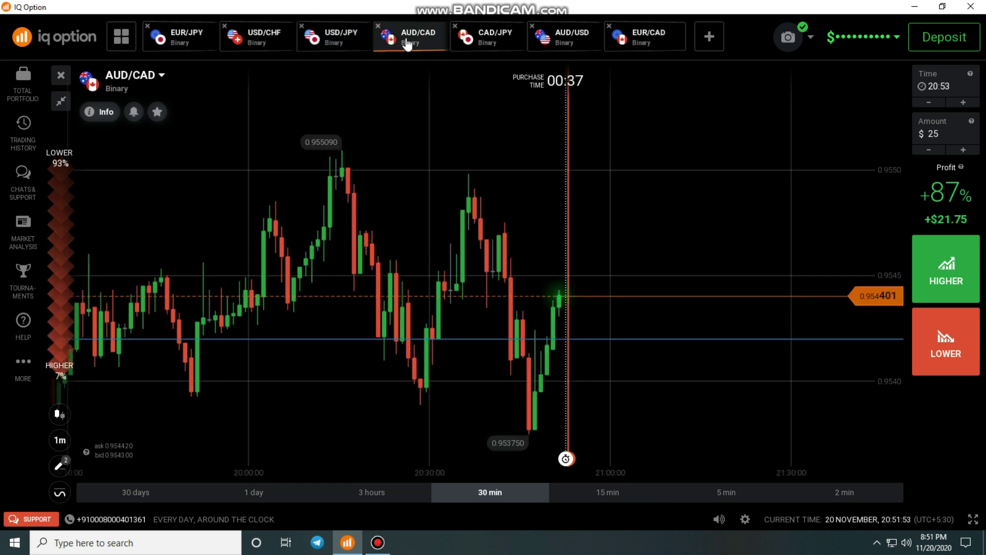
click(494, 38)
click(571, 39)
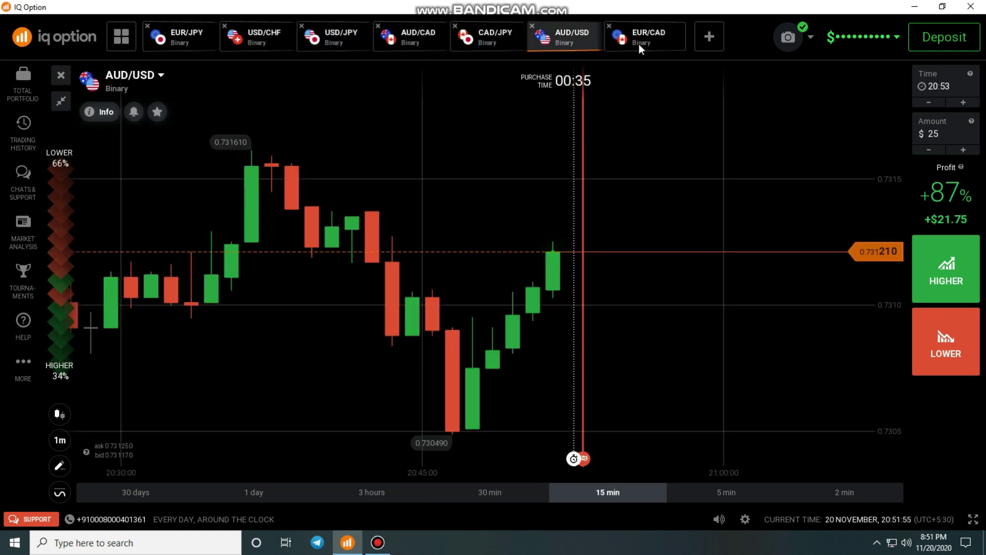
click(645, 47)
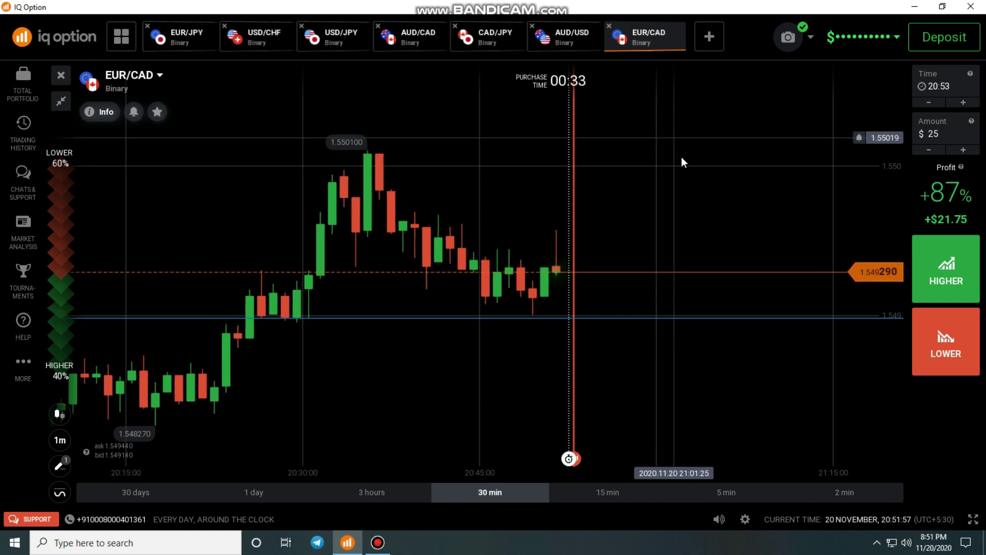
click(944, 345)
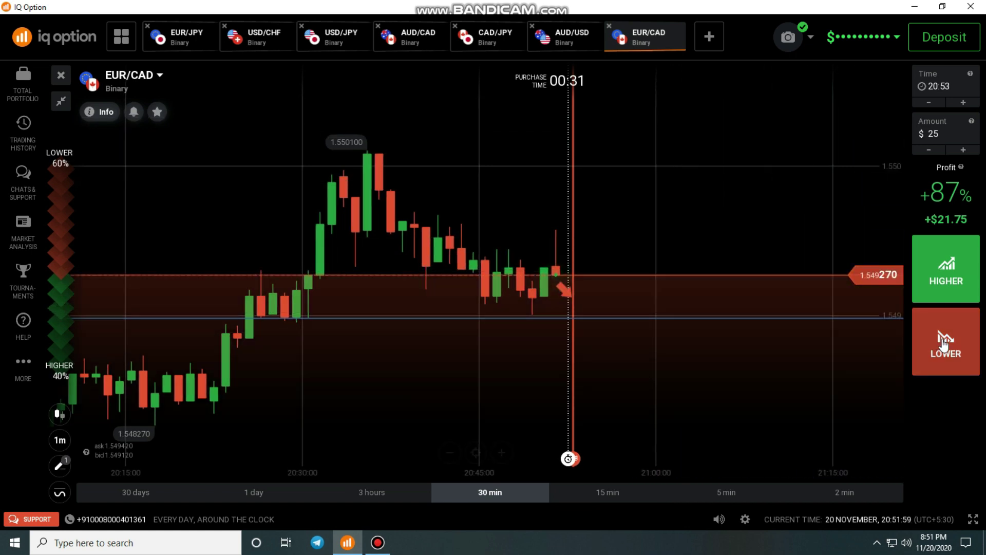
Step: Place a $25 Higher option on AUD/USD and a $25 Lower option on CAD/JPY, both expiring at 20:53
click(568, 37)
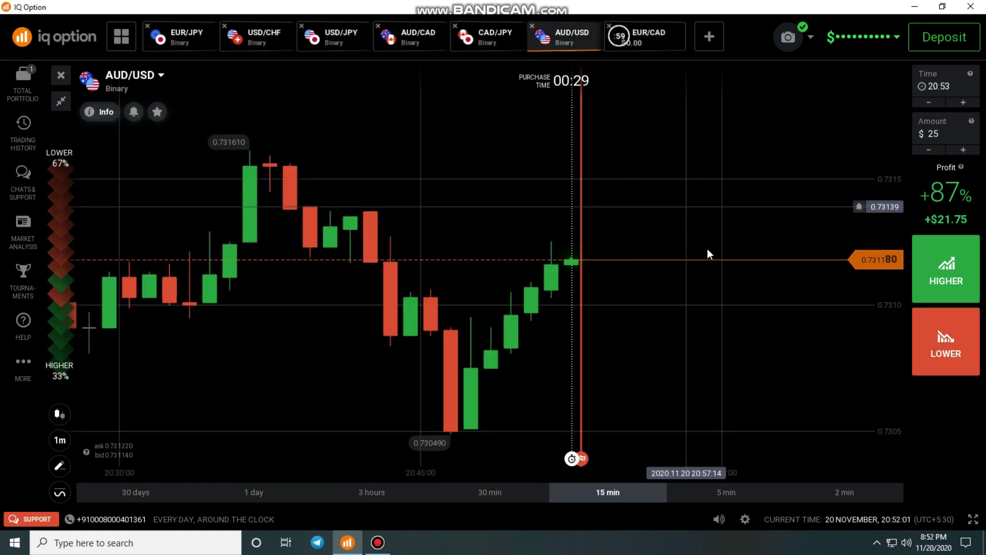
click(923, 280)
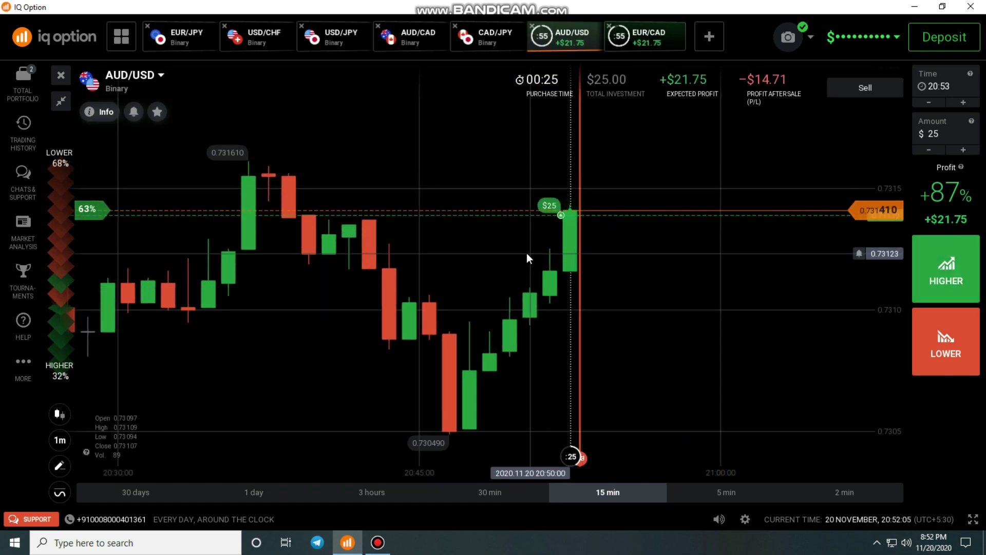
click(496, 37)
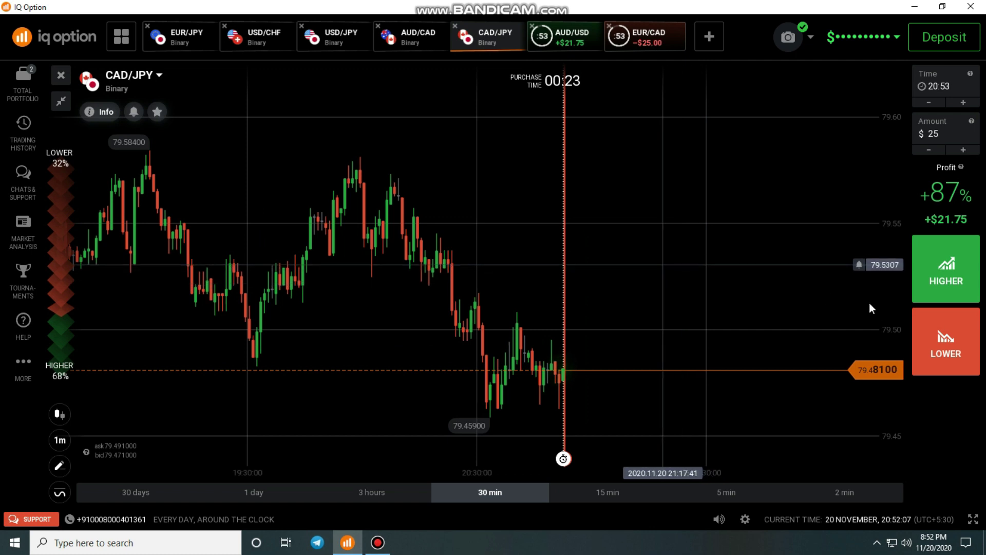
click(971, 354)
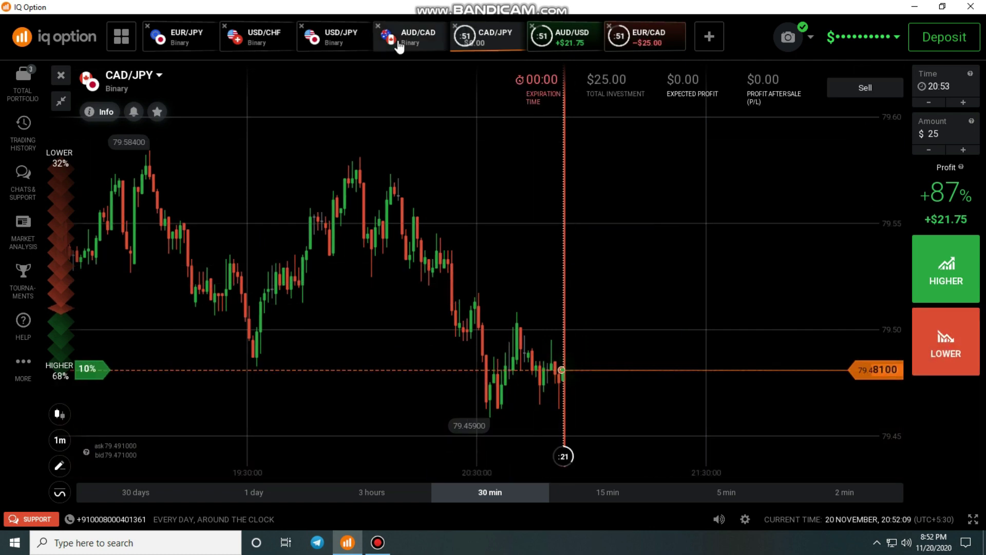
Step: Place $25 Lower options on AUD/CAD and EUR/JPY, both expiring at 20:53
click(405, 37)
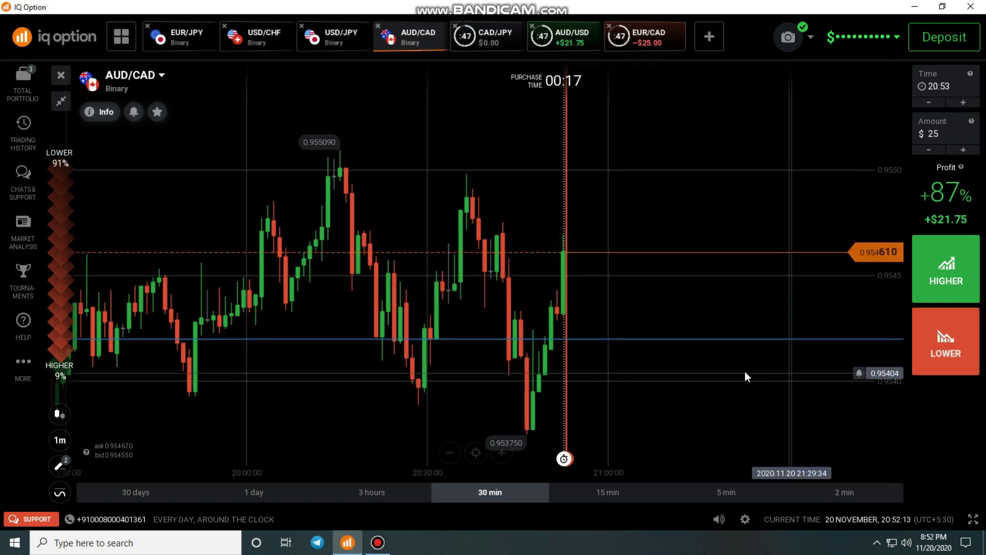
click(340, 37)
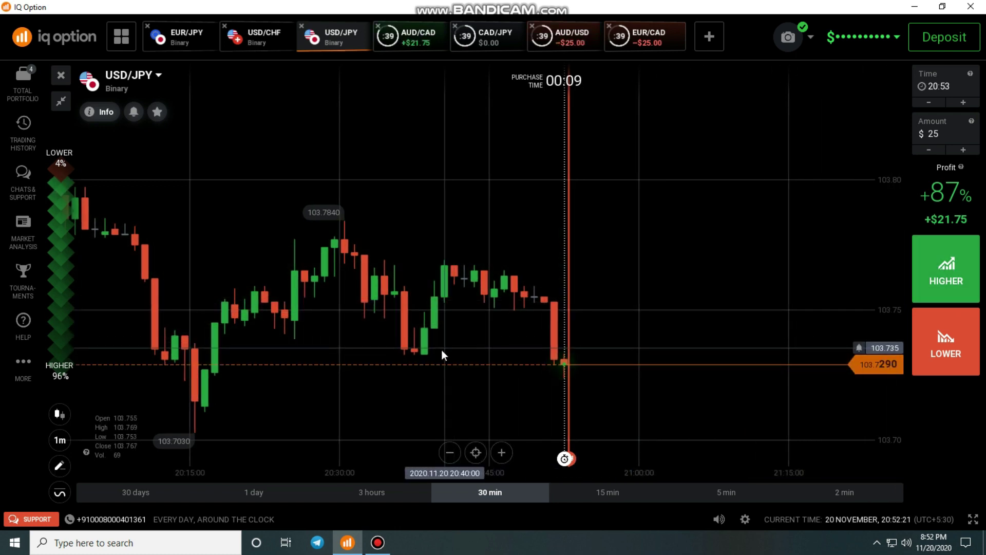
click(278, 41)
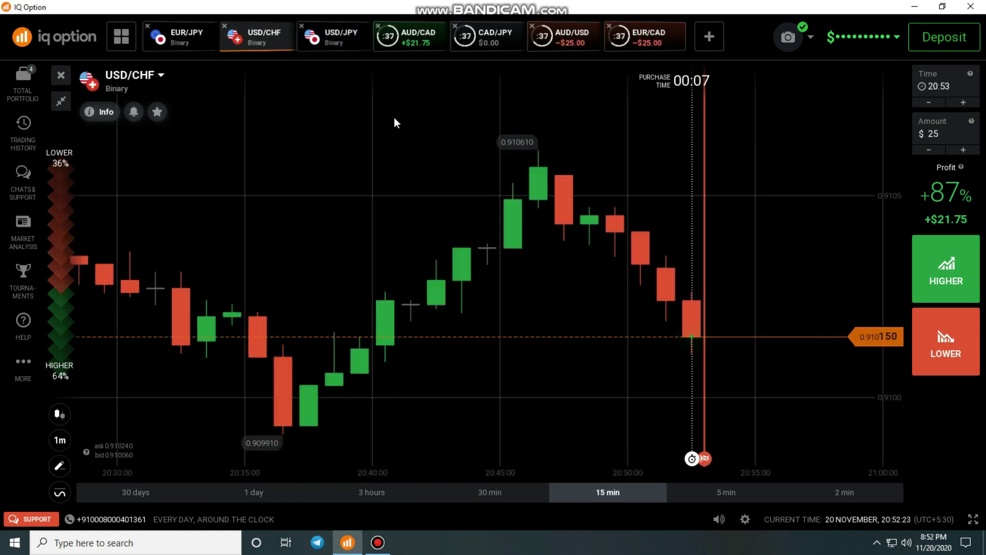
click(161, 44)
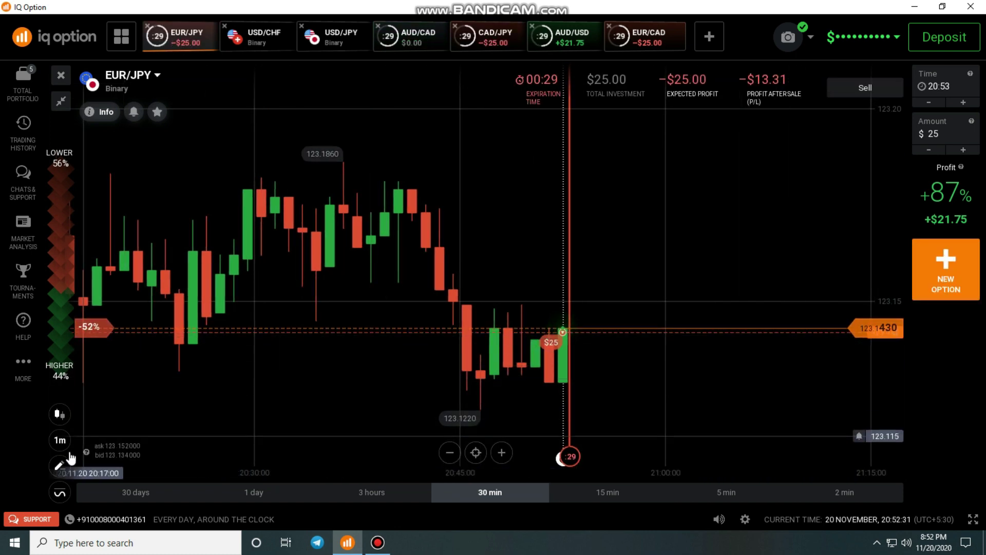
Step: Draw a horizontal line at about 123.143 on the EUR/JPY chart, near the trade's entry level
click(60, 466)
click(113, 433)
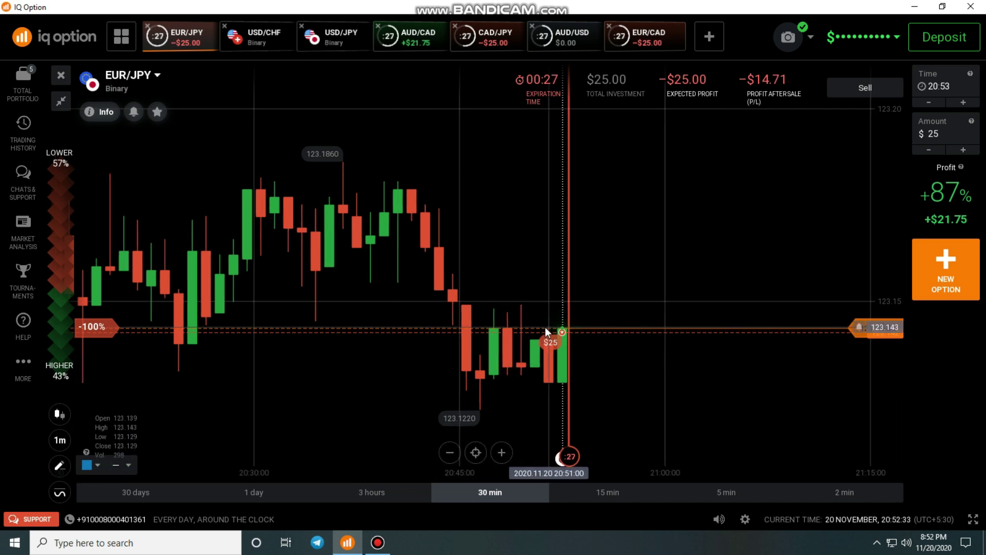
click(545, 327)
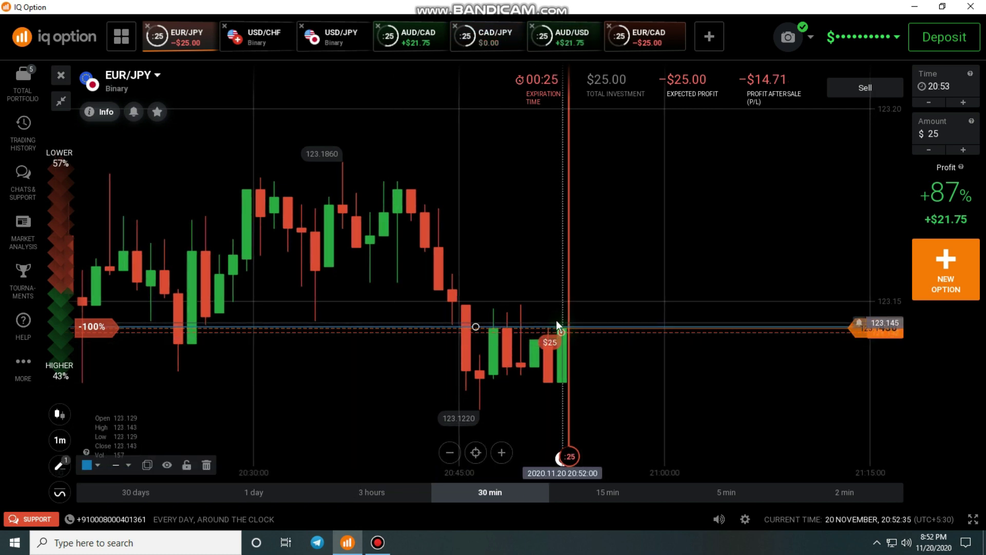
scroll(557, 320, up, 1)
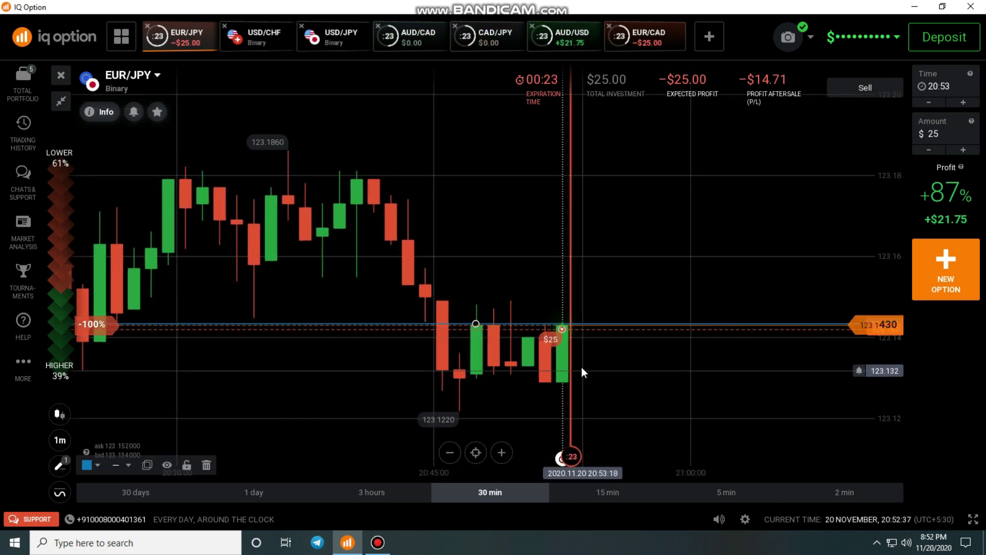
Step: Follow the open AUD/CAD, EUR/CAD and AUD/USD trades on their charts until they expire
click(414, 37)
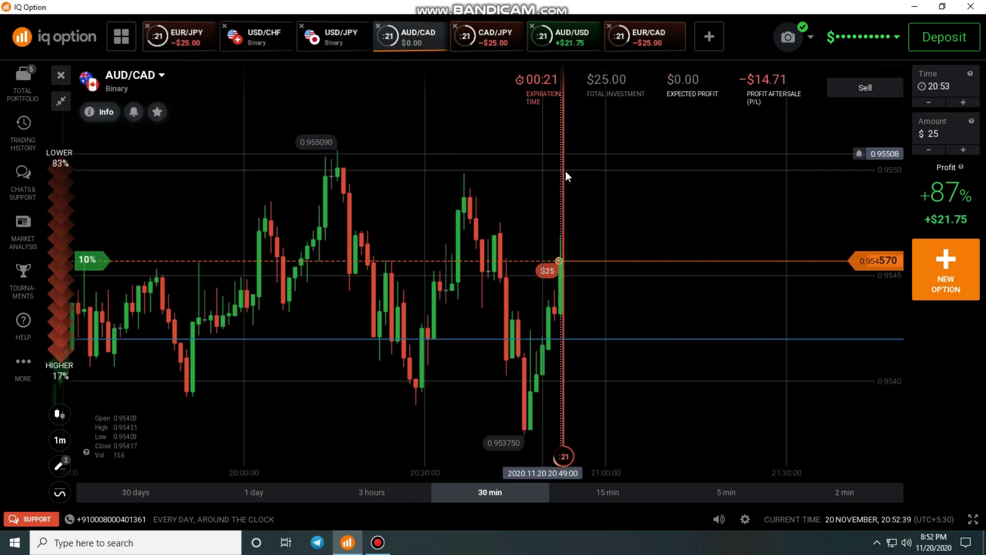
scroll(473, 275, down, 2)
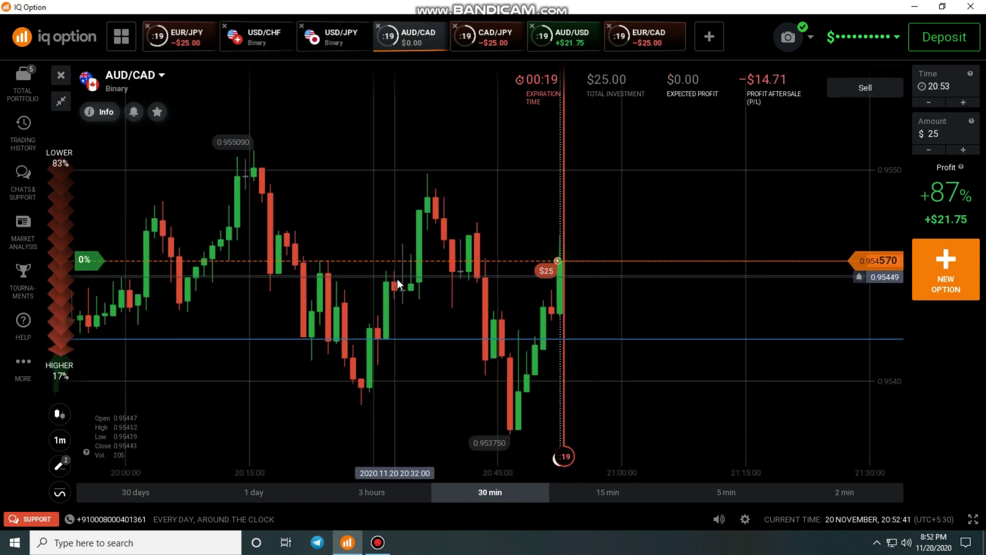
click(643, 37)
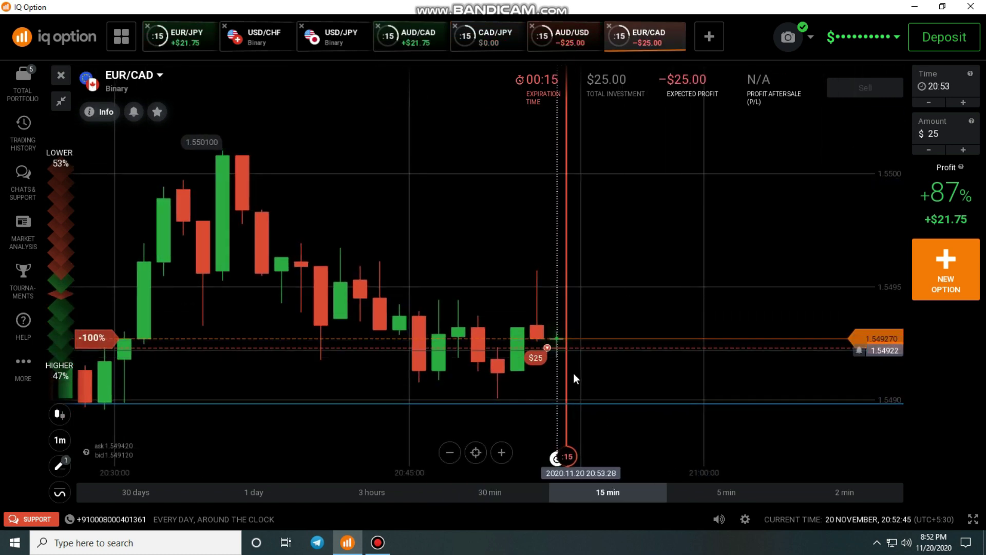
click(572, 37)
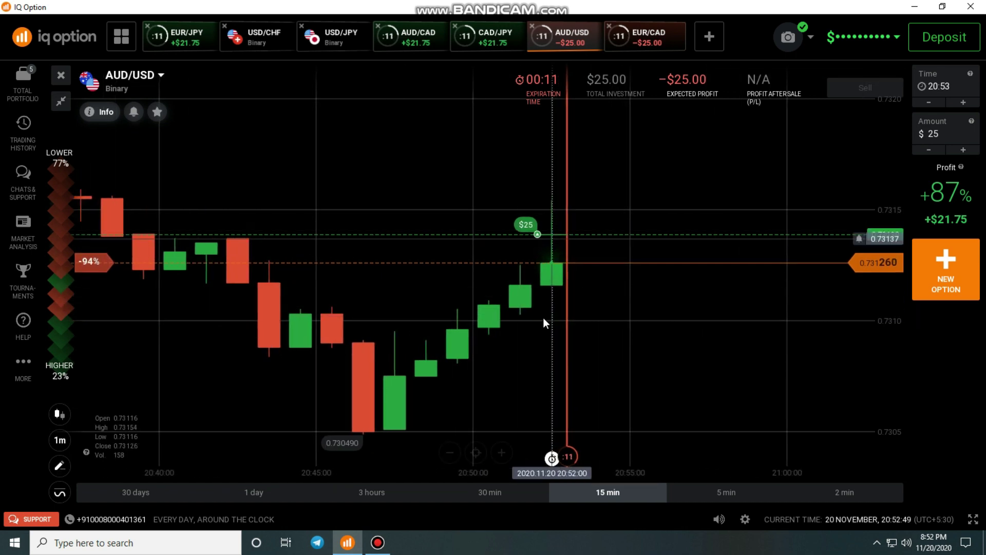
scroll(576, 306, down, 2)
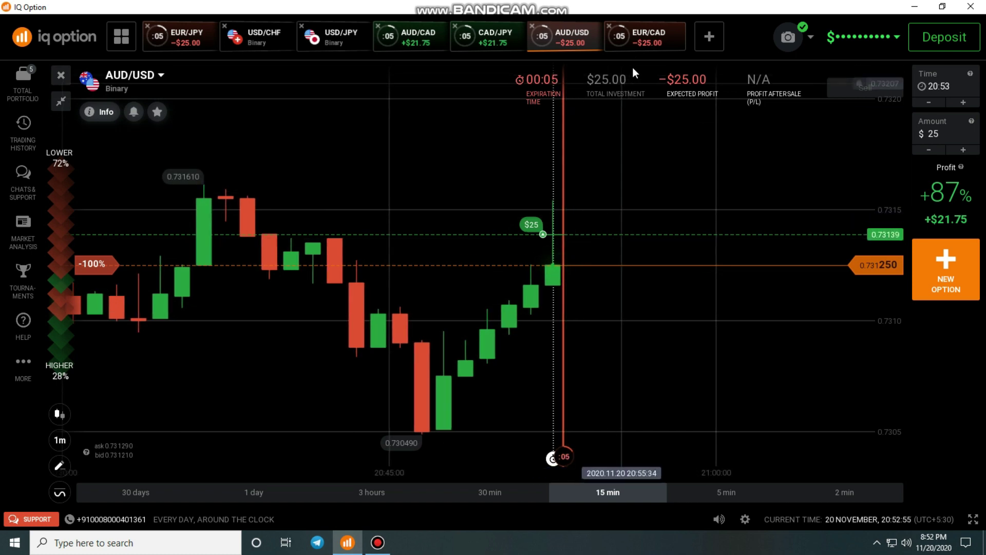
click(645, 37)
scroll(696, 182, up, 2)
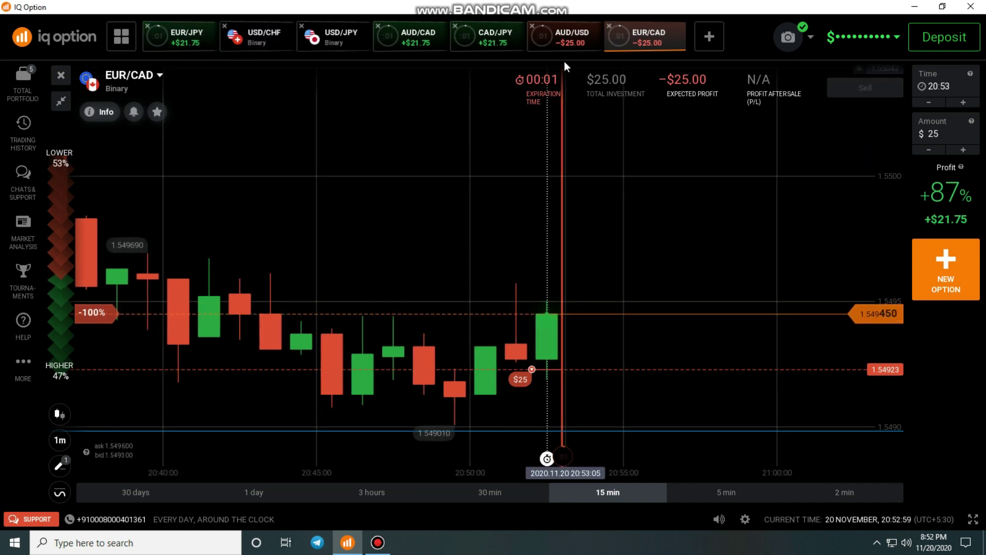
click(569, 42)
scroll(711, 213, up, 2)
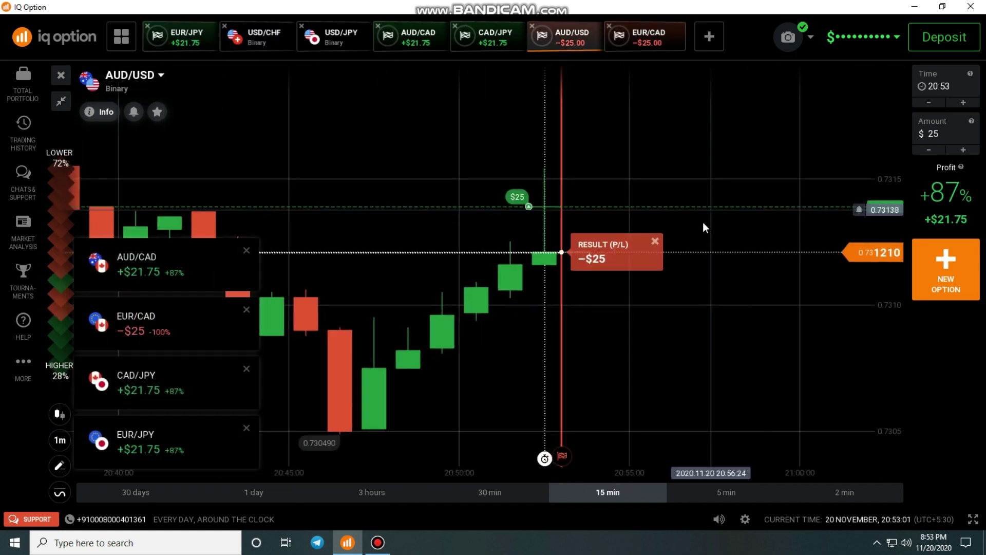
Step: Dismiss the expired trade results on the AUD/USD and EUR/CAD charts
click(655, 242)
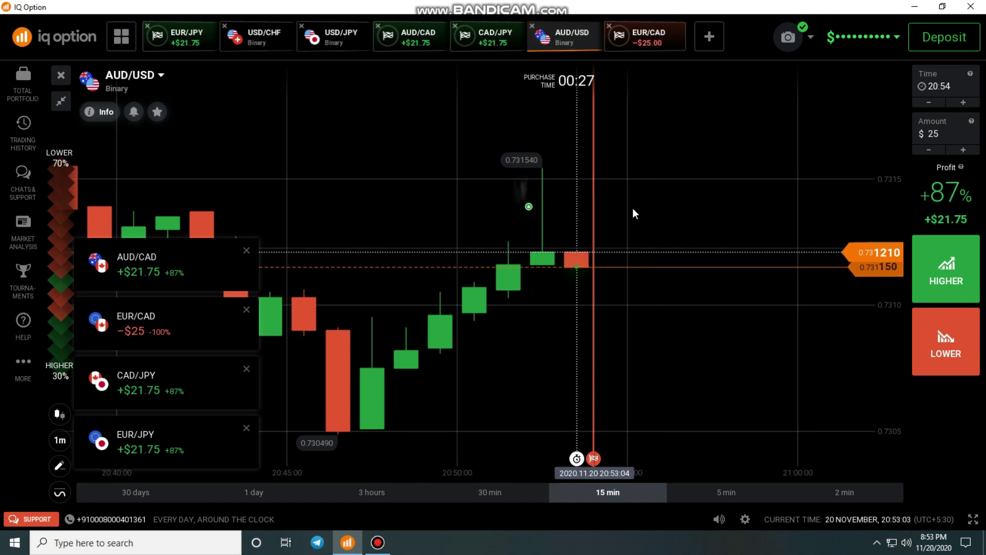
click(651, 44)
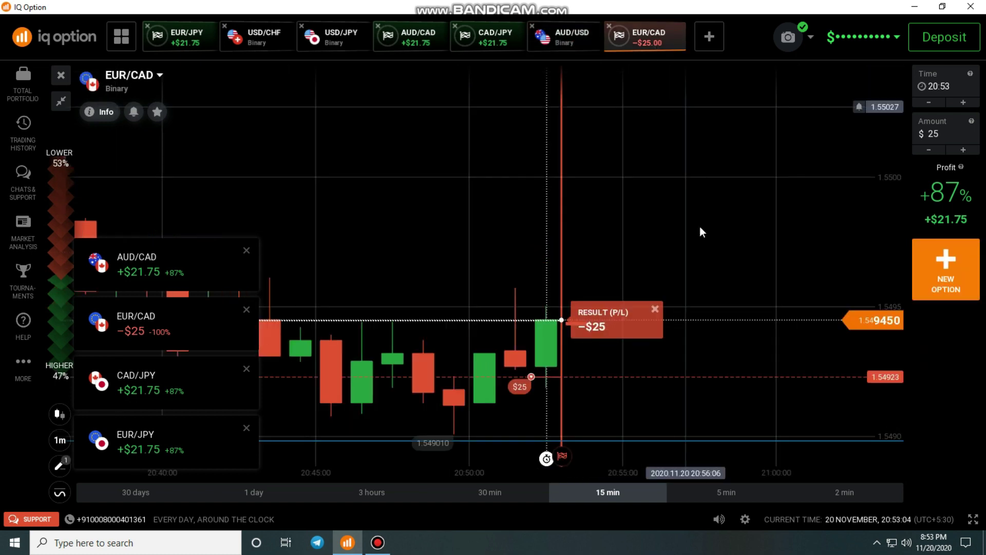
click(656, 308)
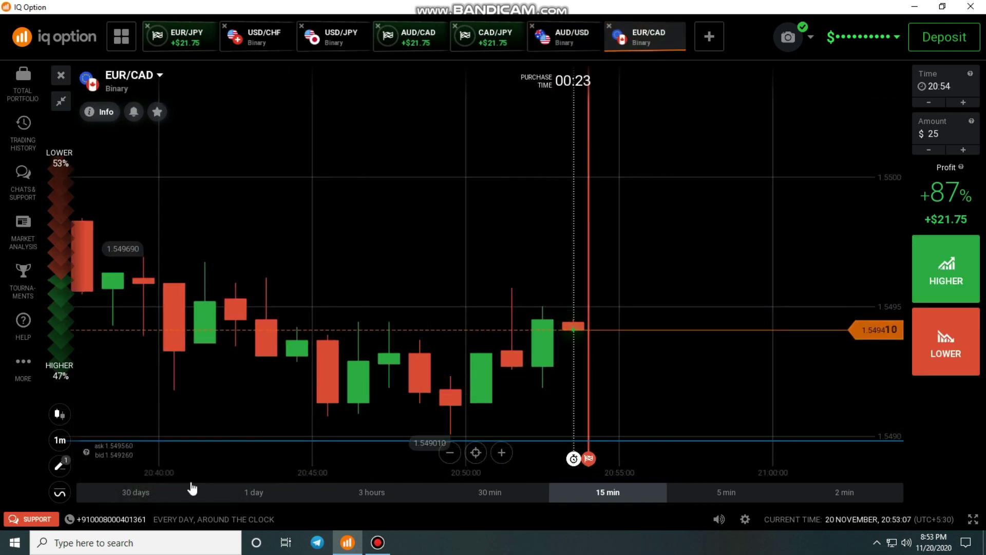
Step: Review the outcomes of the 20:53 trades in the trading history and close it
click(23, 133)
click(148, 282)
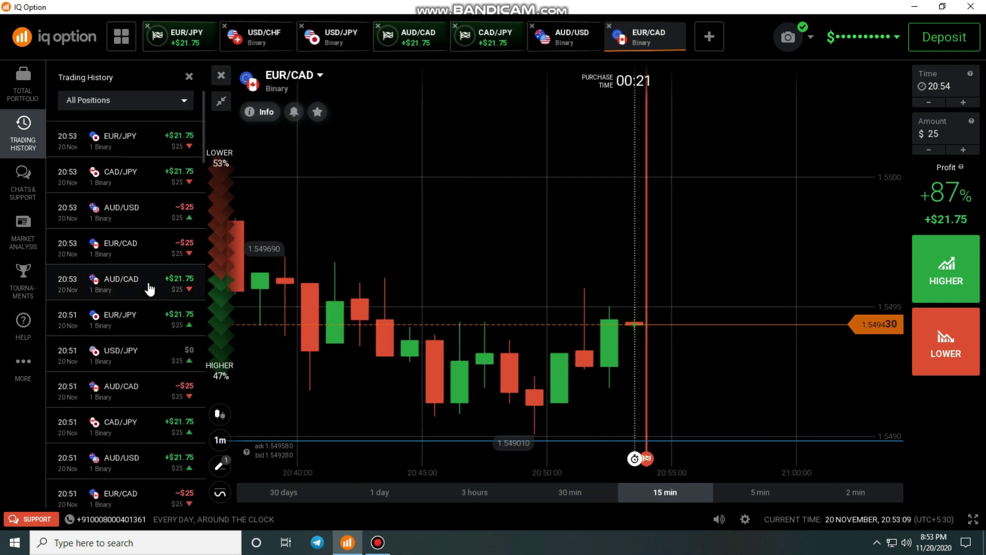
click(190, 76)
scroll(413, 236, down, 3)
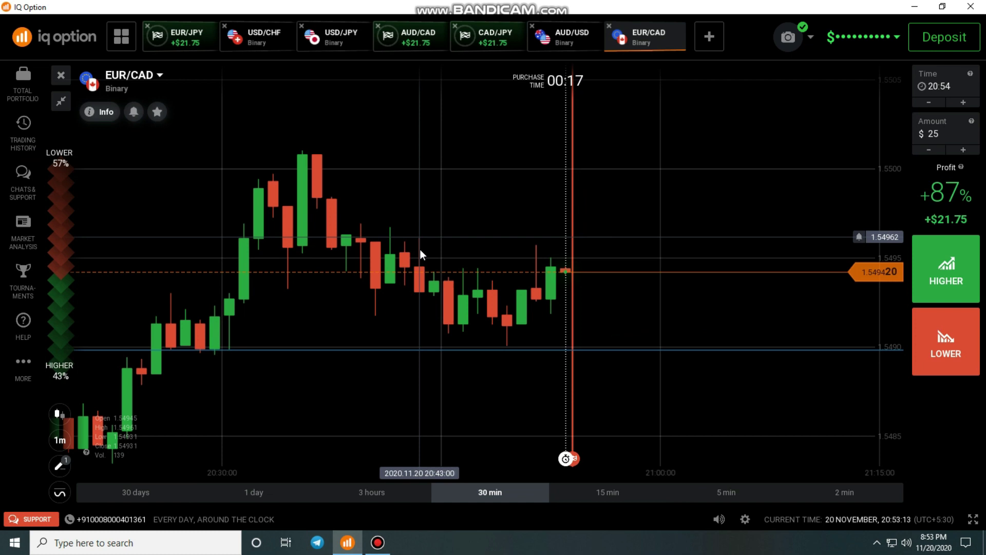
Step: Dismiss the expired trade results on the EUR/JPY, AUD/CAD and CAD/JPY charts
click(211, 38)
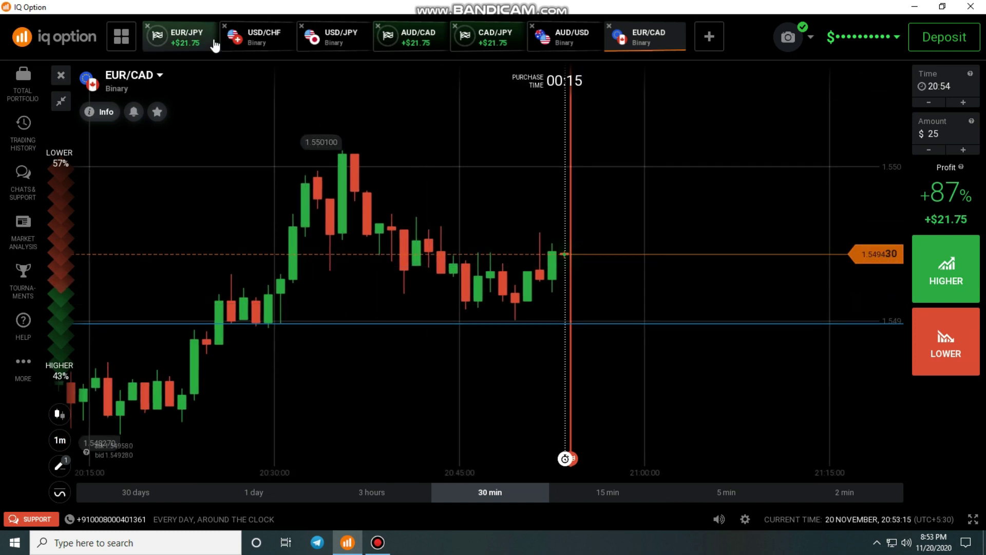
click(655, 339)
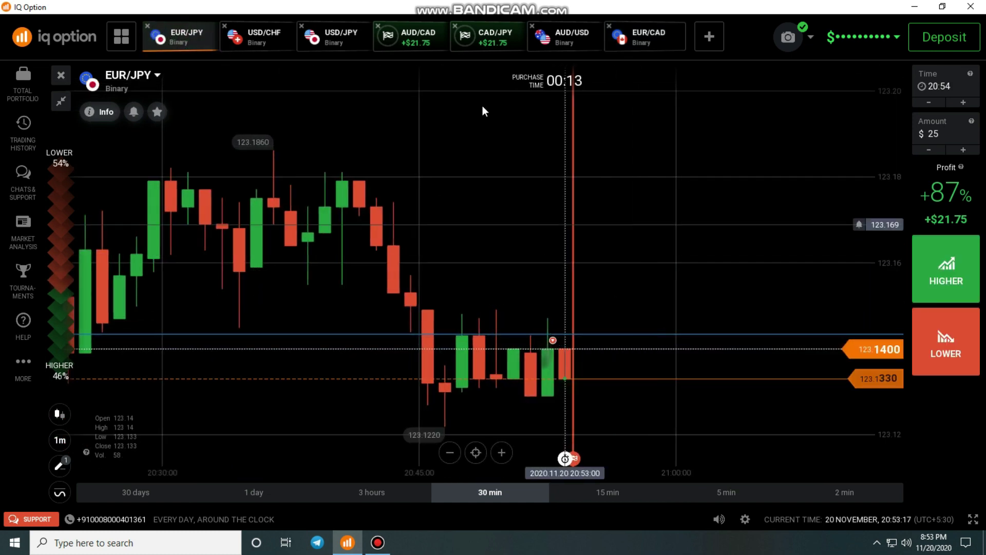
click(411, 37)
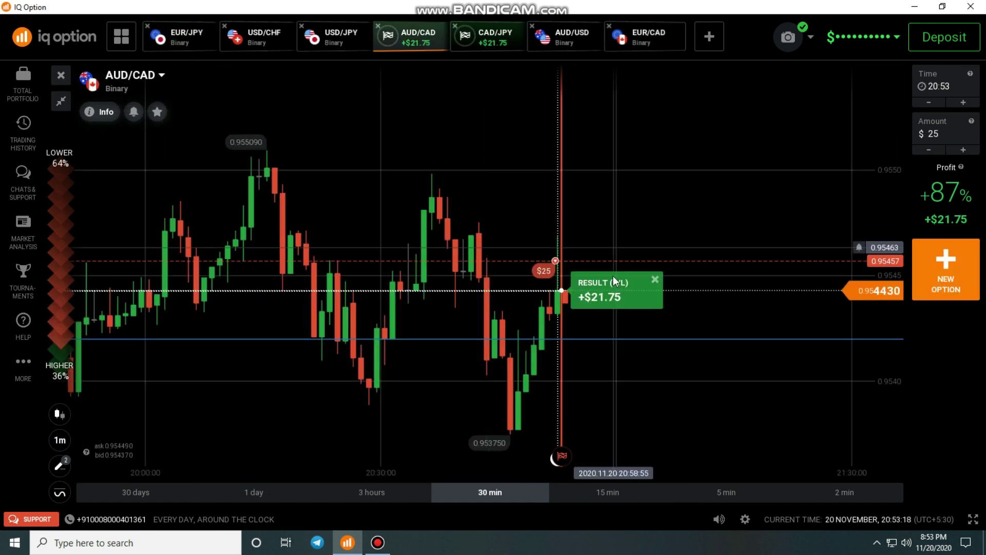
click(655, 279)
click(481, 37)
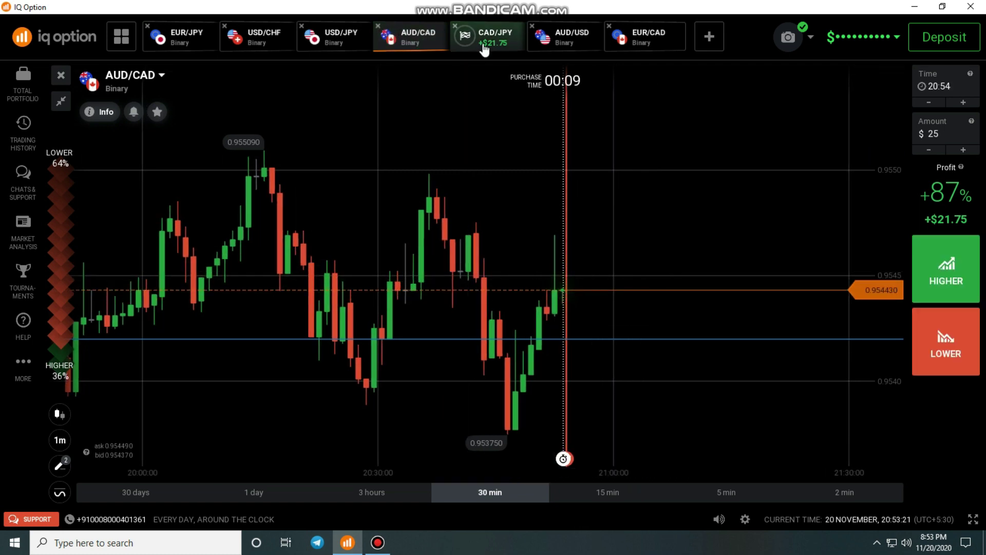
click(655, 371)
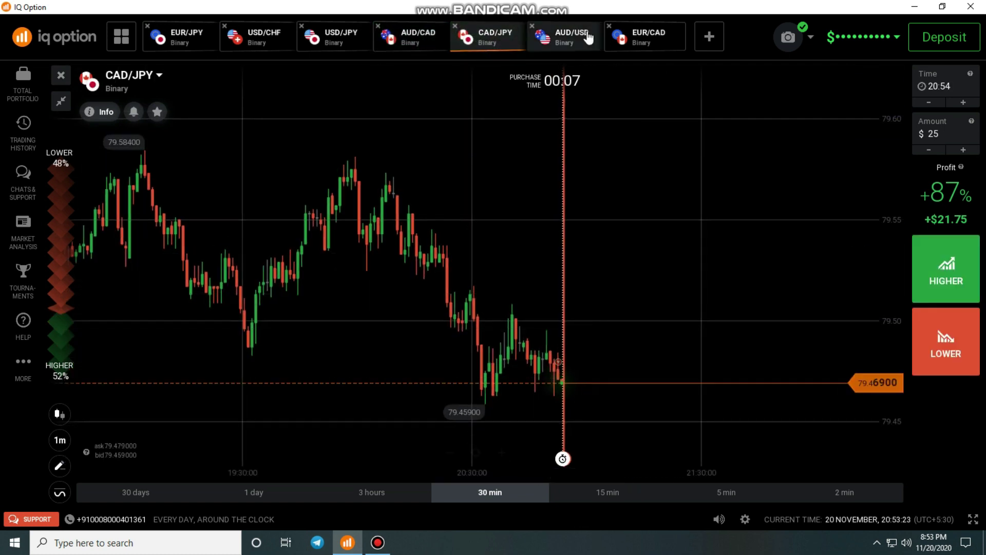
Step: Buy a $25 Higher option on AUD/USD expiring at 20:54 after checking its candle chart
click(565, 37)
scroll(616, 288, down, 3)
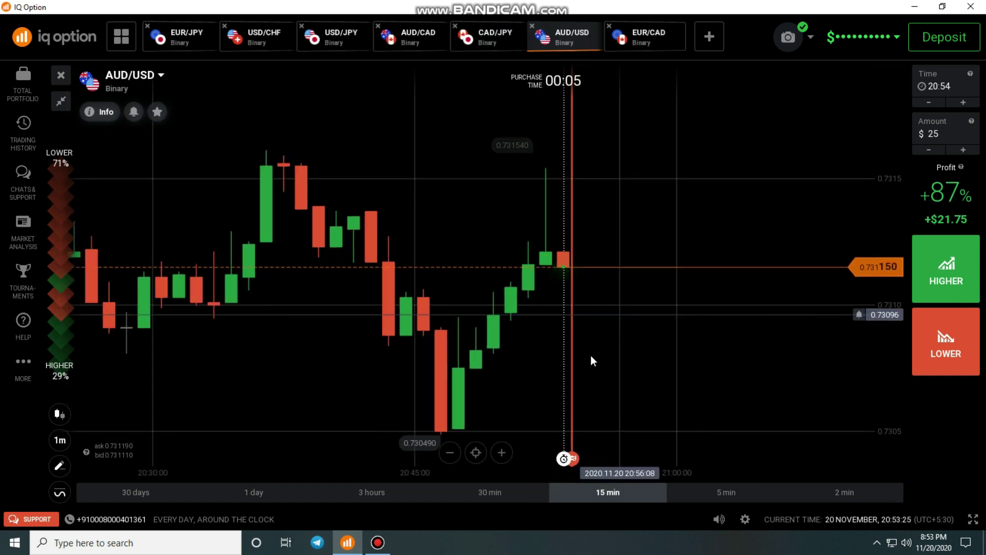
scroll(513, 306, down, 2)
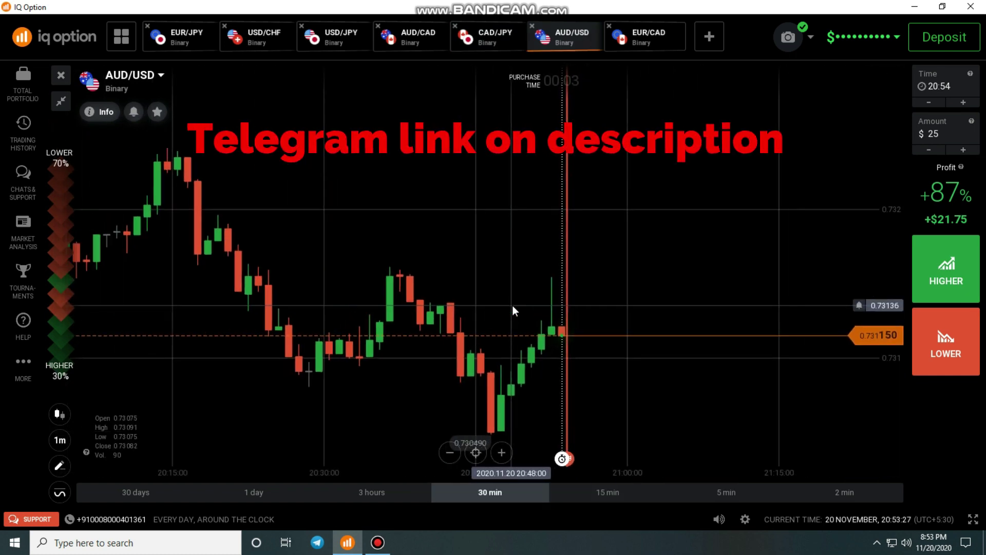
key(shift+w)
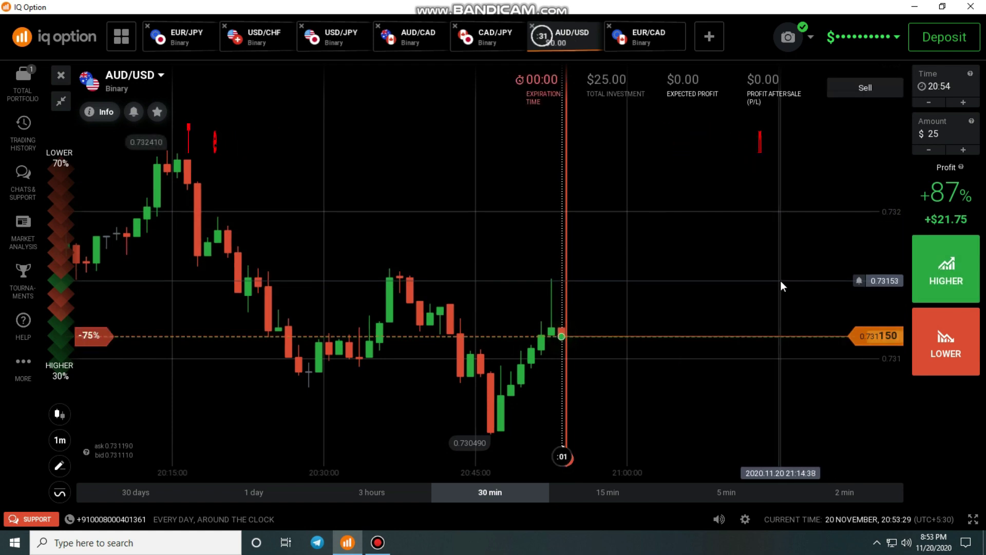
scroll(683, 259, up, 2)
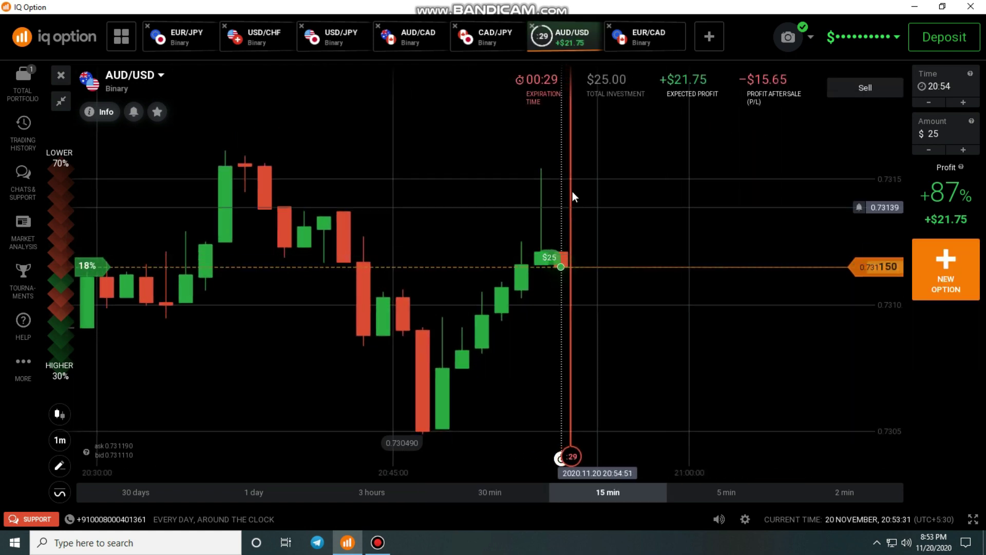
scroll(575, 200, down, 2)
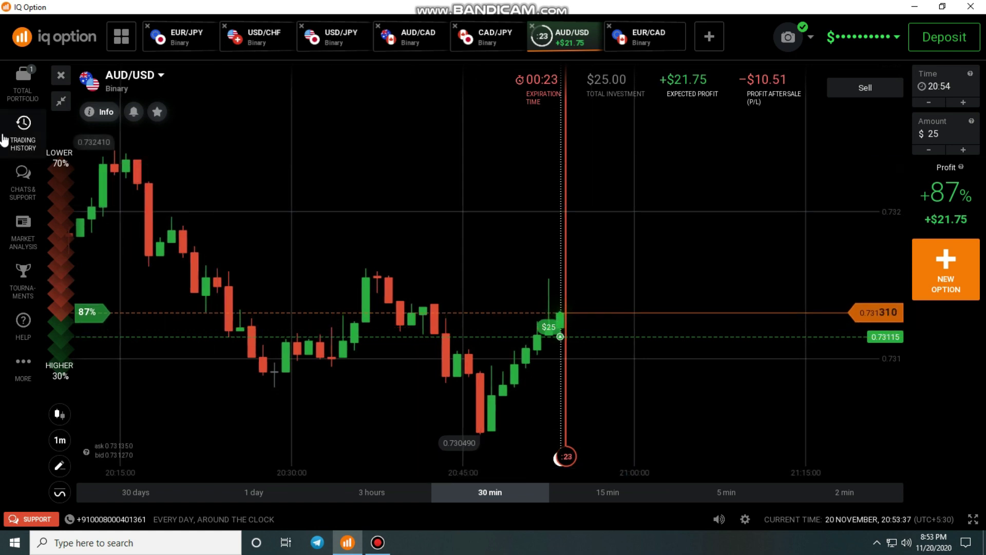
Step: Review the outcomes of the trades from 20:53 back to 20:43 in the trading history and close it
click(23, 128)
scroll(122, 194, down, 5)
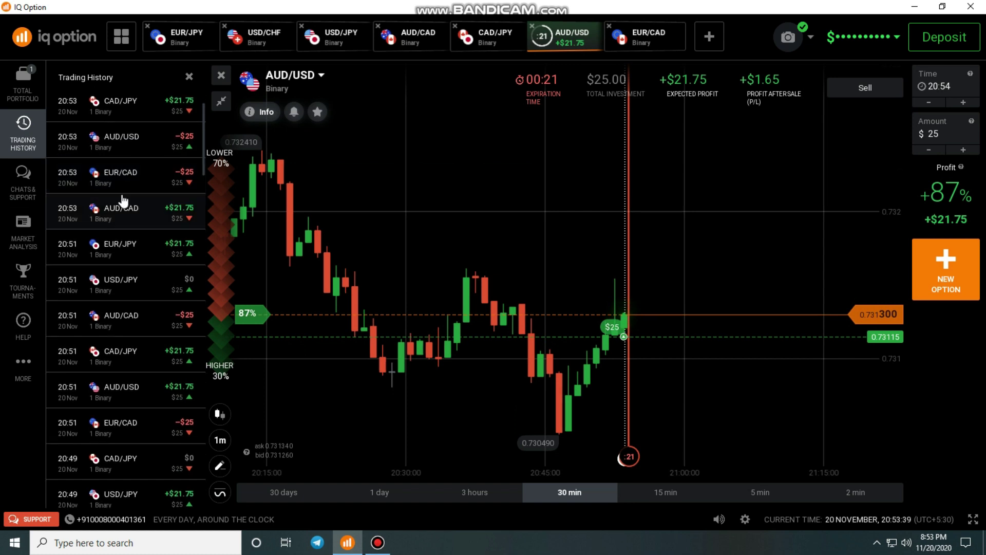
scroll(122, 204, down, 2)
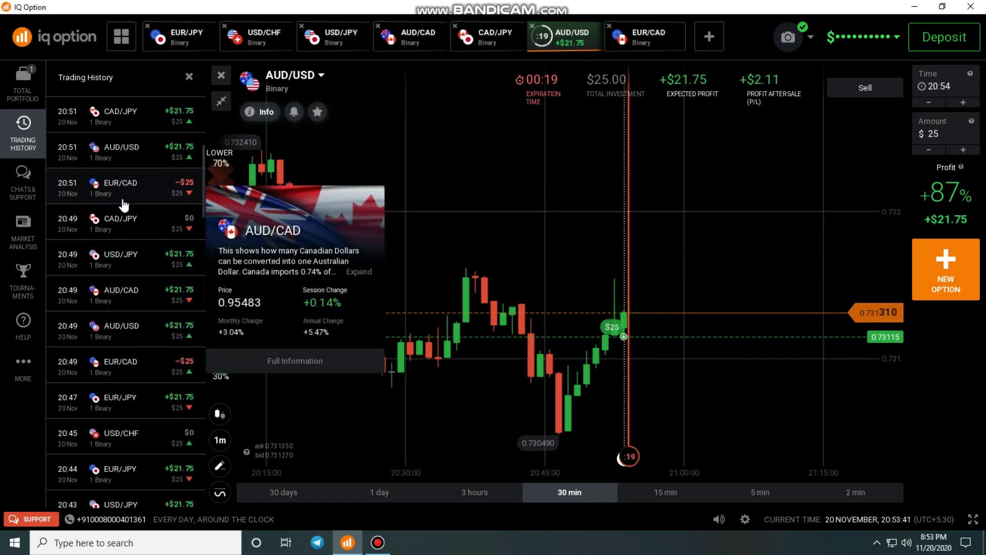
scroll(122, 202, up, 7)
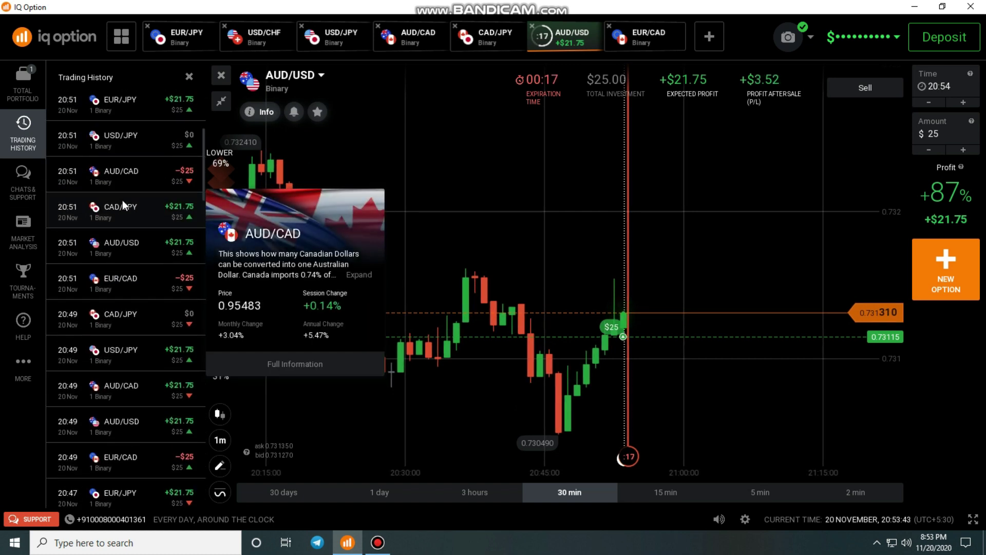
click(189, 77)
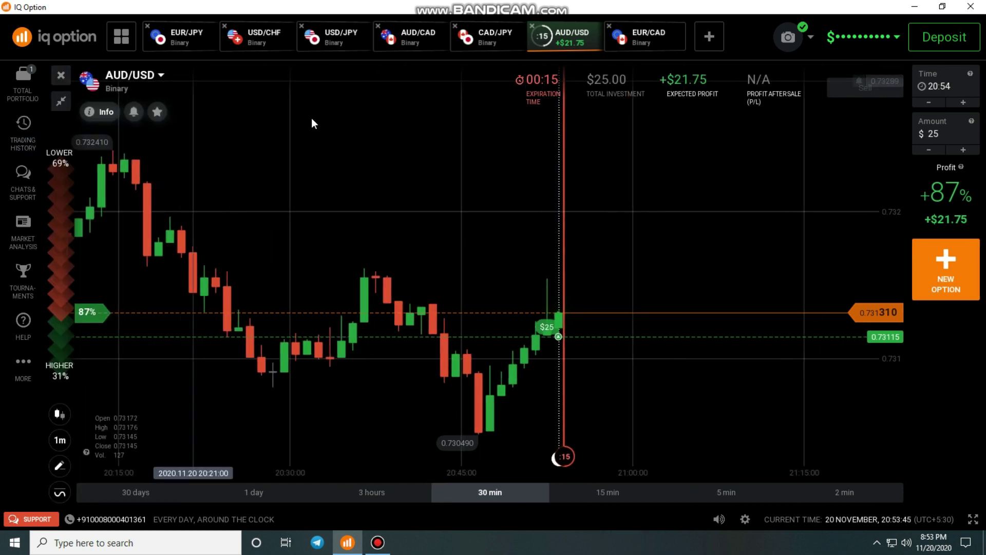
Step: Follow the AUD/USD trade to its 20:54 expiry and dismiss its result on the chart
scroll(517, 186, up, 2)
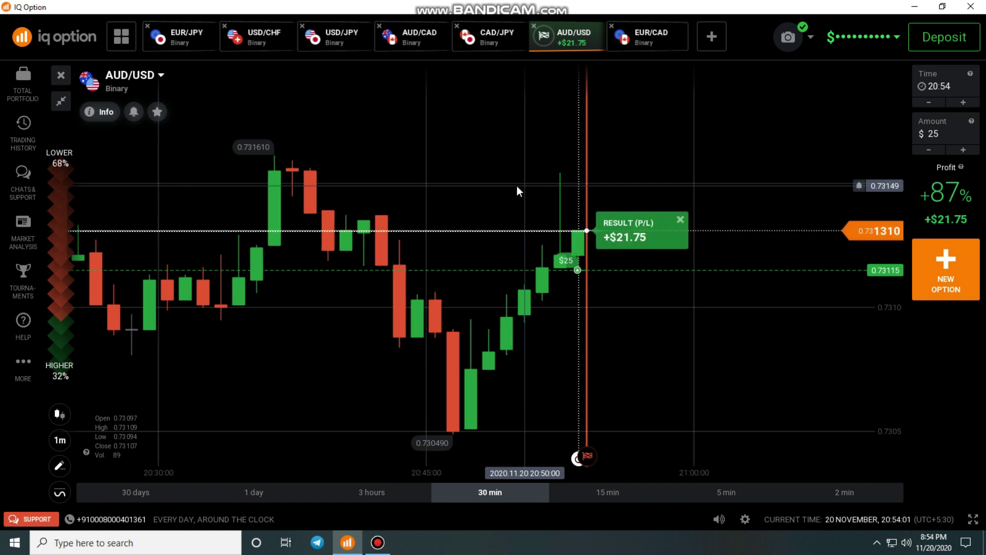
click(682, 221)
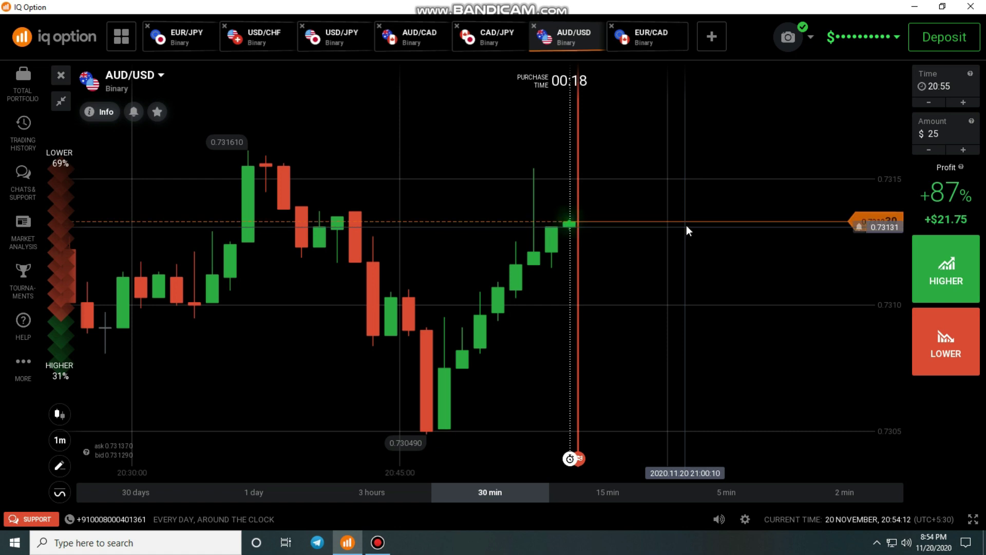
scroll(371, 158, down, 2)
Step: Buy a $25 Higher option on EUR/JPY and a $25 Lower option on USD/CHF, both expiring at 20:55
click(212, 46)
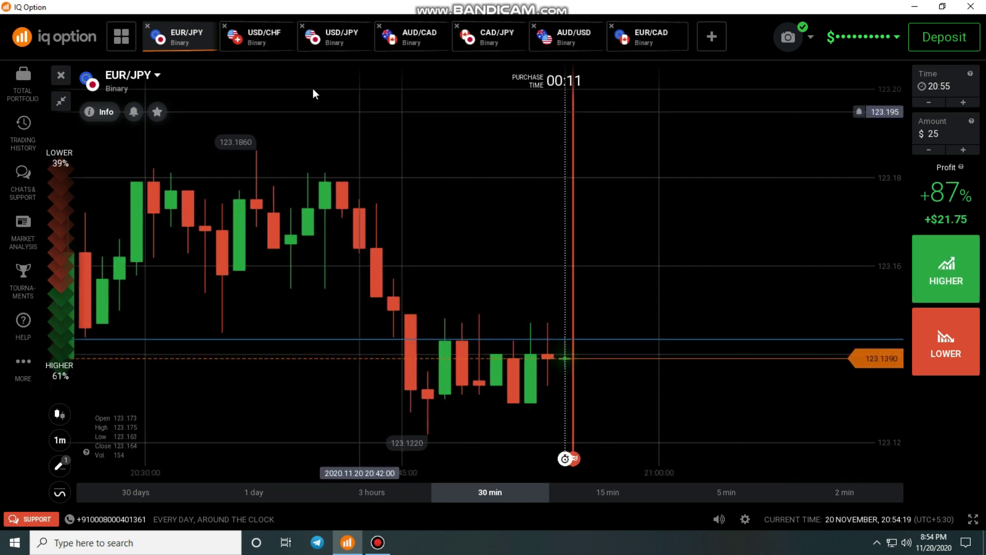
click(259, 40)
click(926, 334)
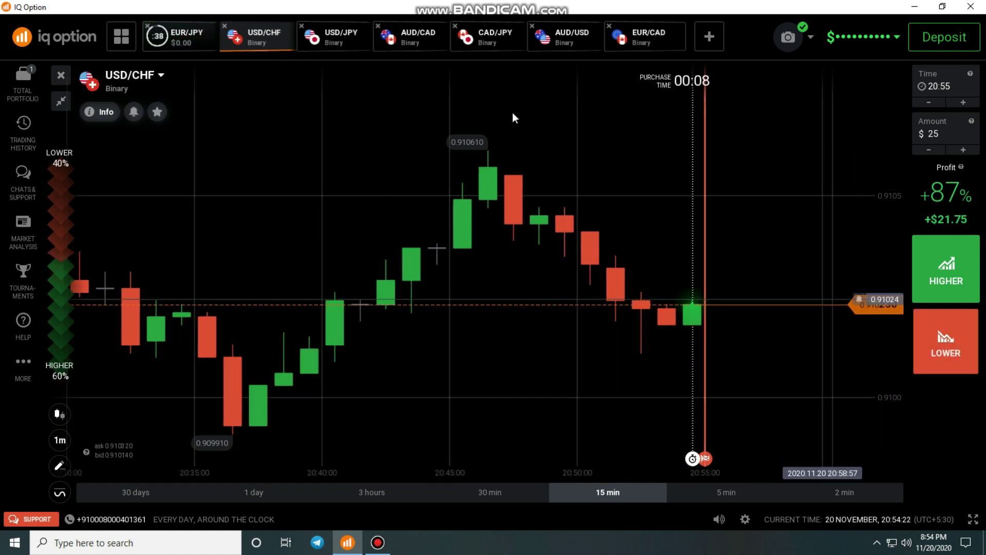
Step: Check the USD/JPY chart and buy a $25 Higher option on AUD/CAD expiring at 20:55
click(334, 36)
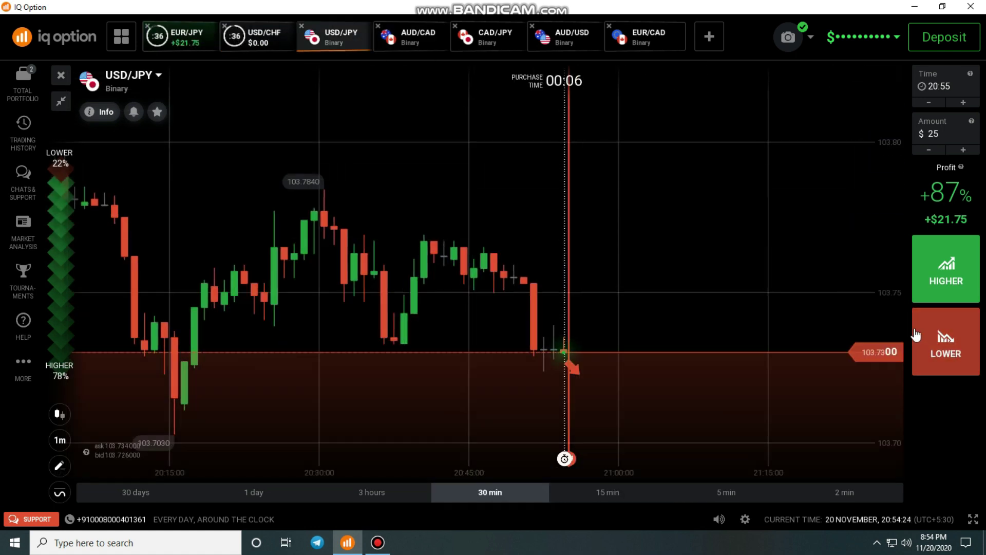
click(398, 45)
click(946, 342)
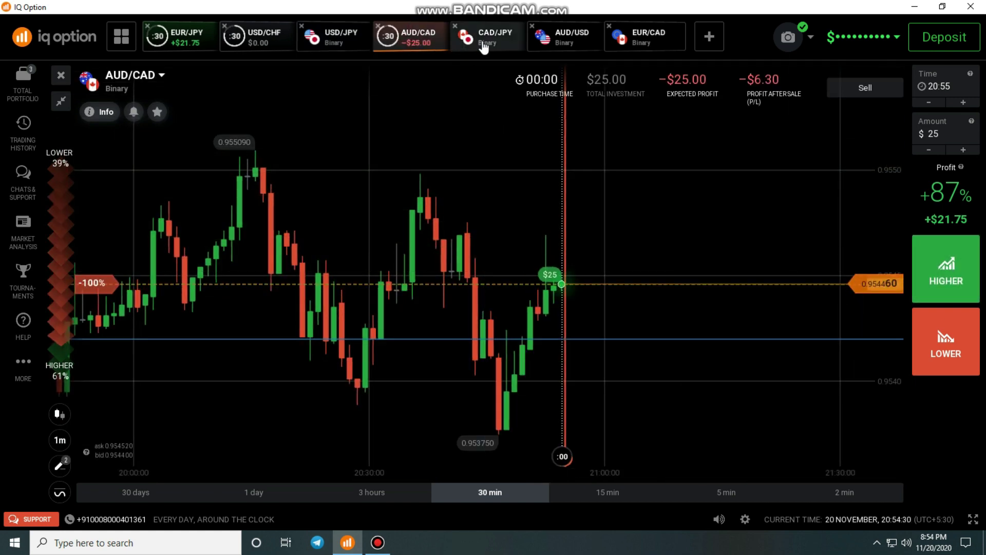
Step: Follow the open AUD/CAD, USD/CHF and EUR/JPY trades towards expiry and examine the CAD/JPY and AUD/USD candle charts
click(484, 47)
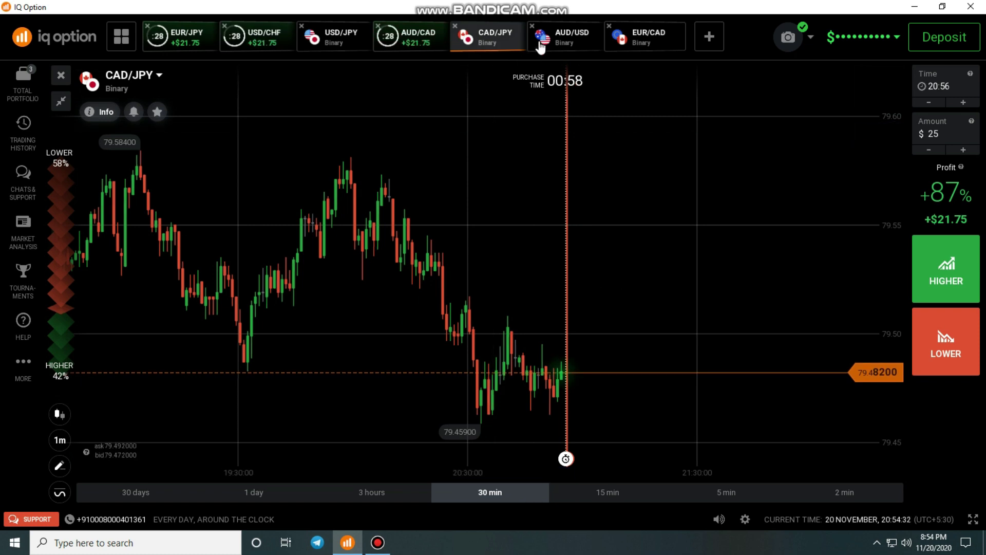
click(541, 48)
scroll(613, 305, up, 3)
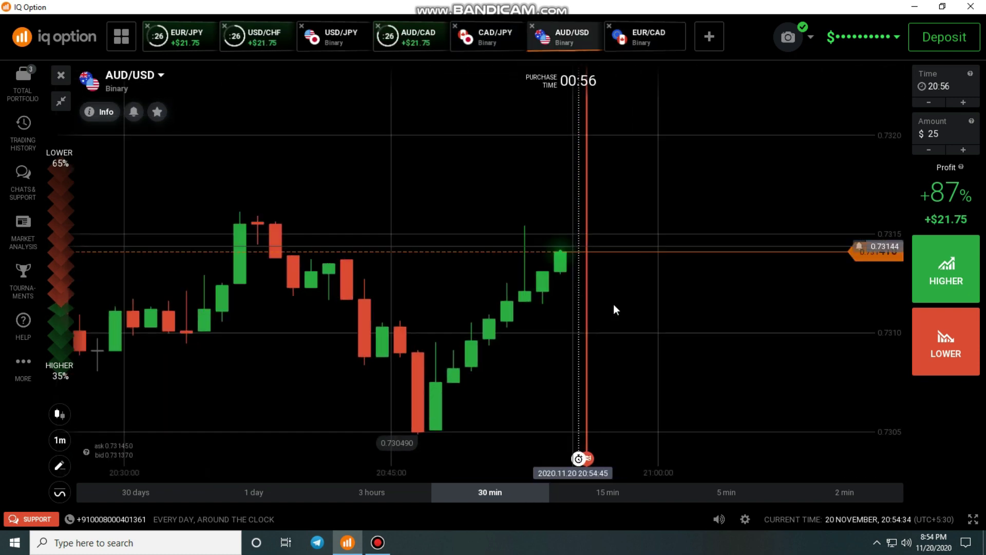
scroll(614, 304, up, 2)
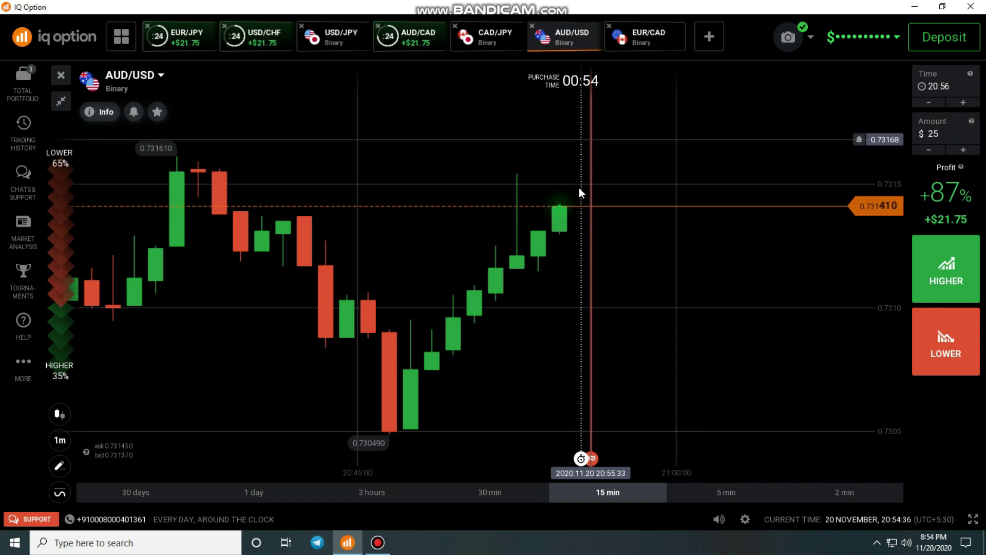
click(413, 35)
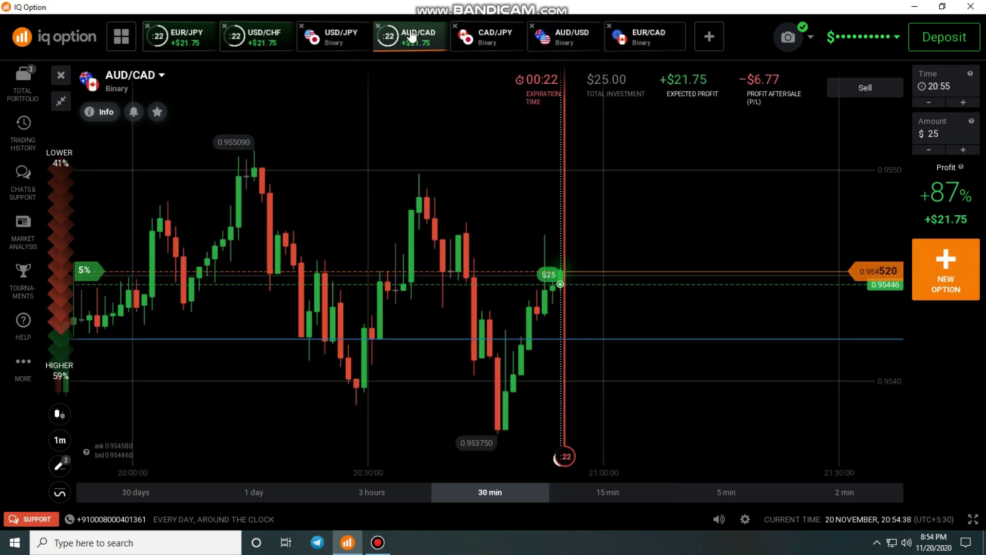
scroll(573, 159, up, 2)
click(264, 37)
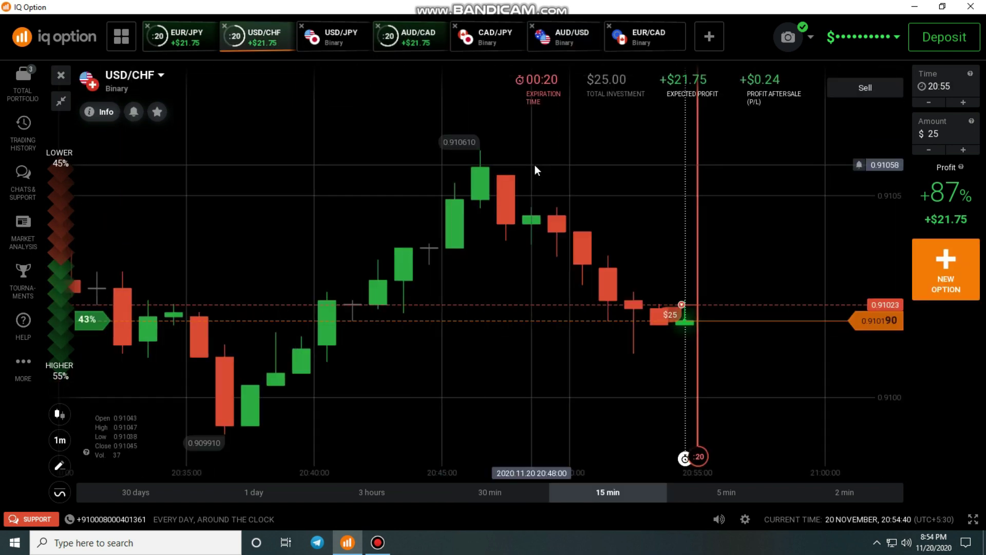
scroll(509, 166, down, 2)
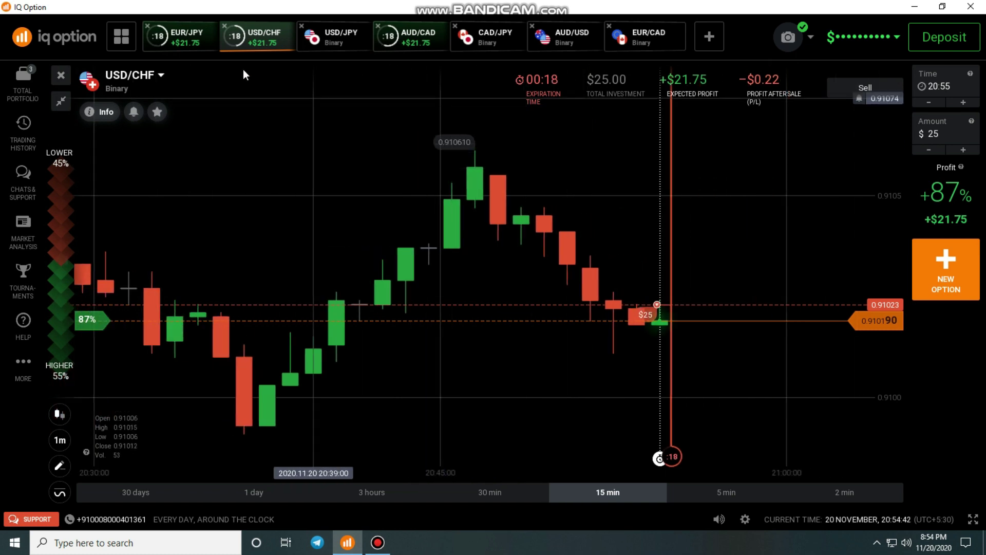
click(186, 37)
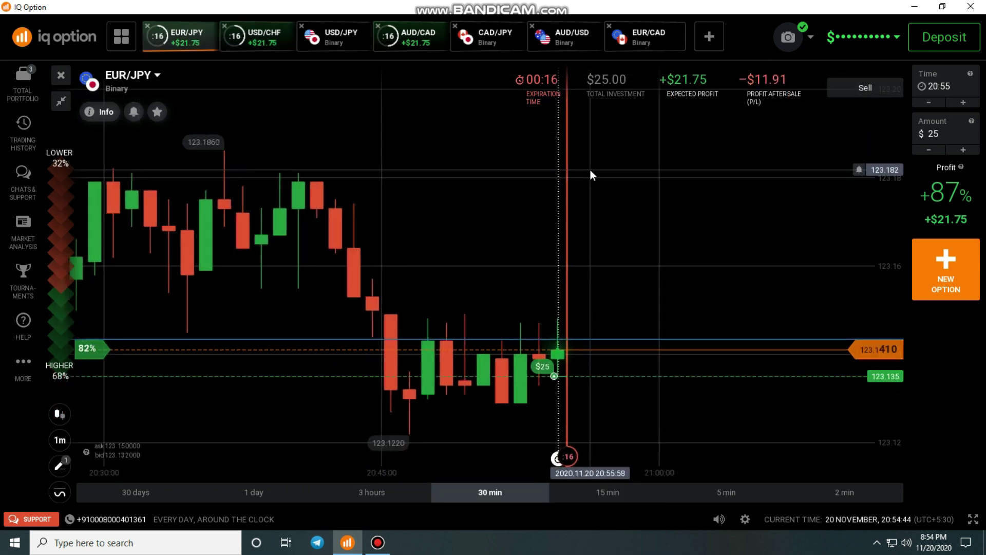
click(491, 37)
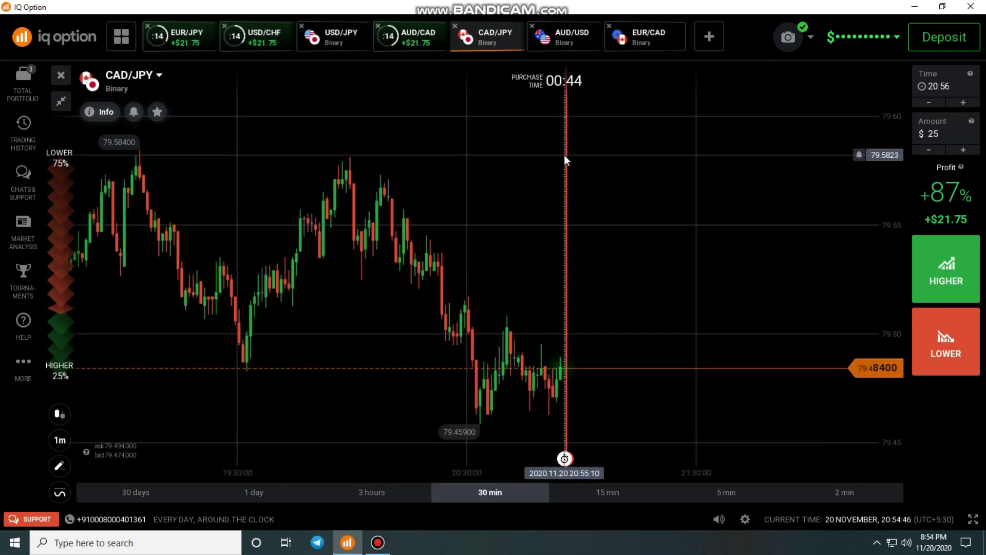
scroll(656, 213, up, 2)
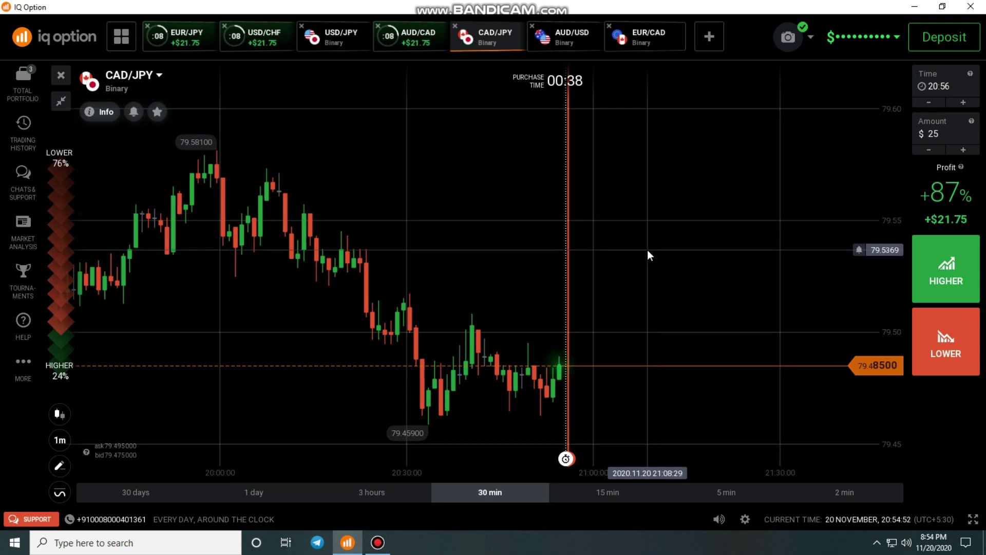
scroll(648, 250, down, 1)
scroll(647, 249, up, 2)
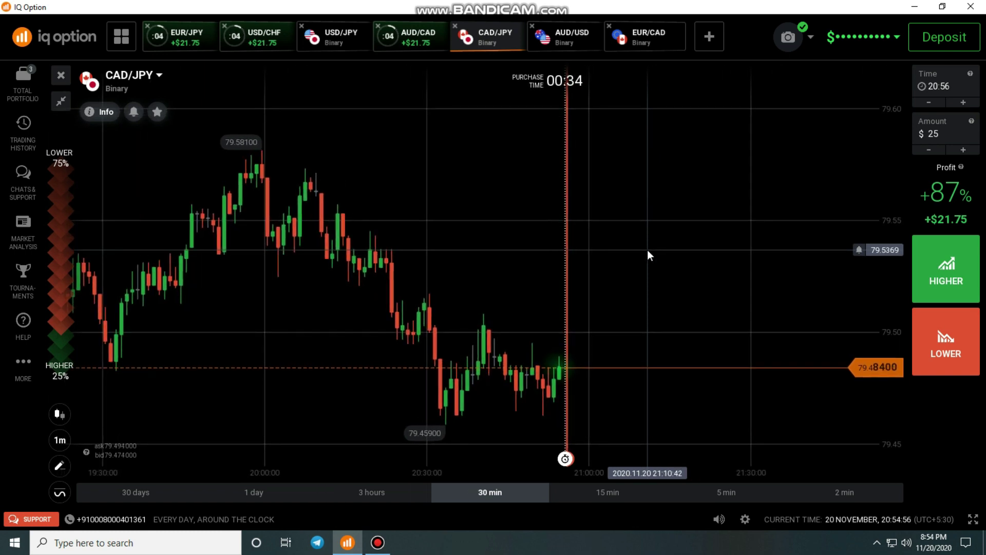
scroll(501, 163, down, 1)
Step: Dismiss the expired trade results on the AUD/CAD and USD/CHF charts
click(410, 37)
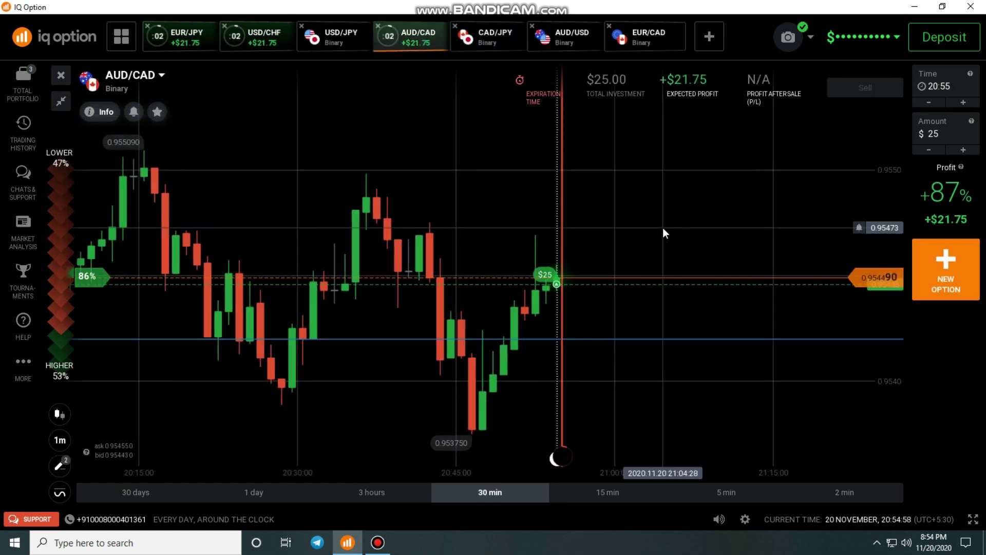
scroll(669, 254, up, 2)
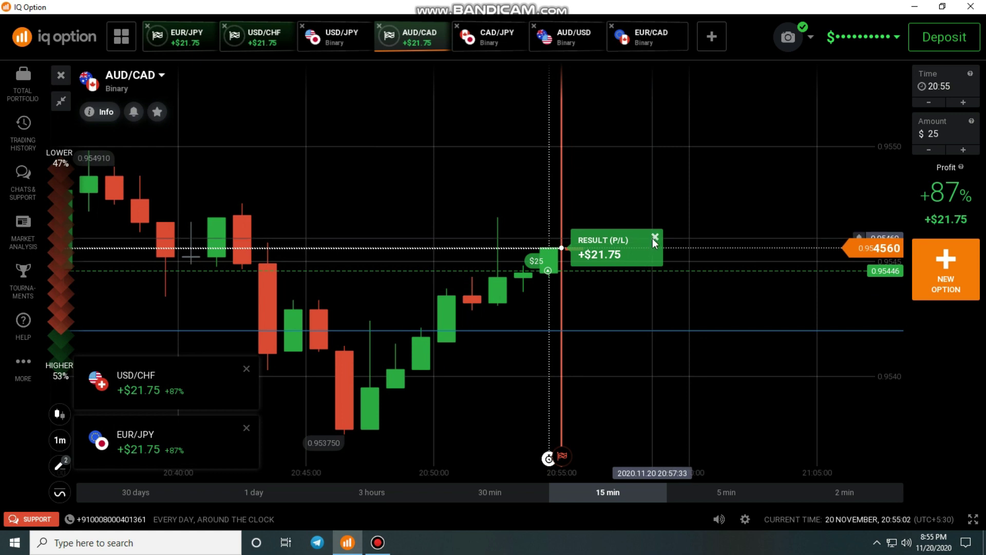
click(654, 237)
click(264, 34)
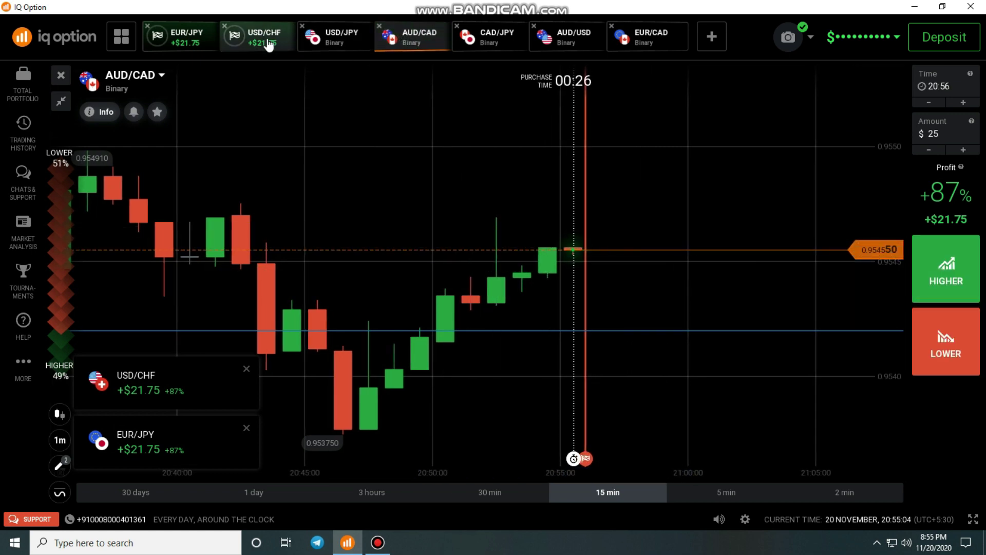
scroll(599, 255, up, 2)
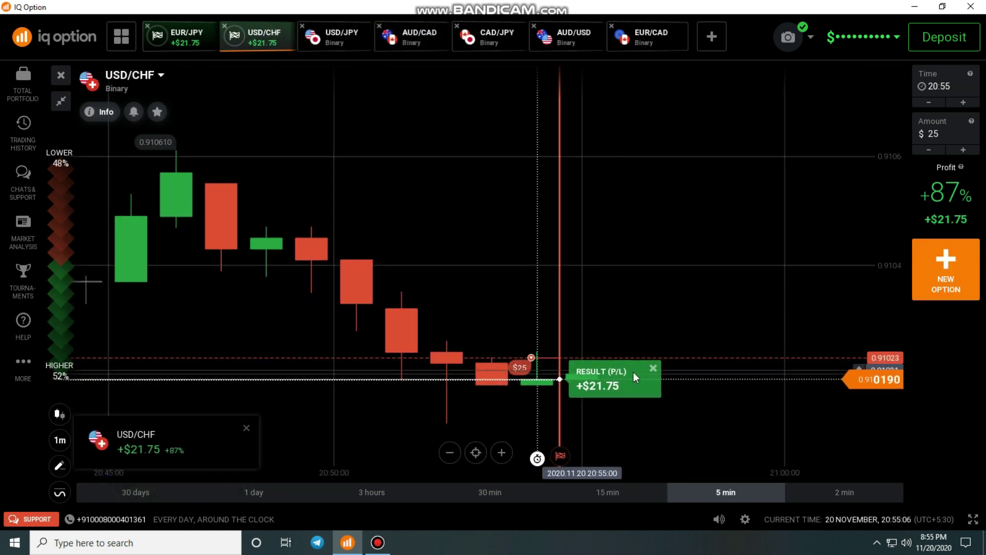
click(653, 369)
scroll(526, 367, down, 2)
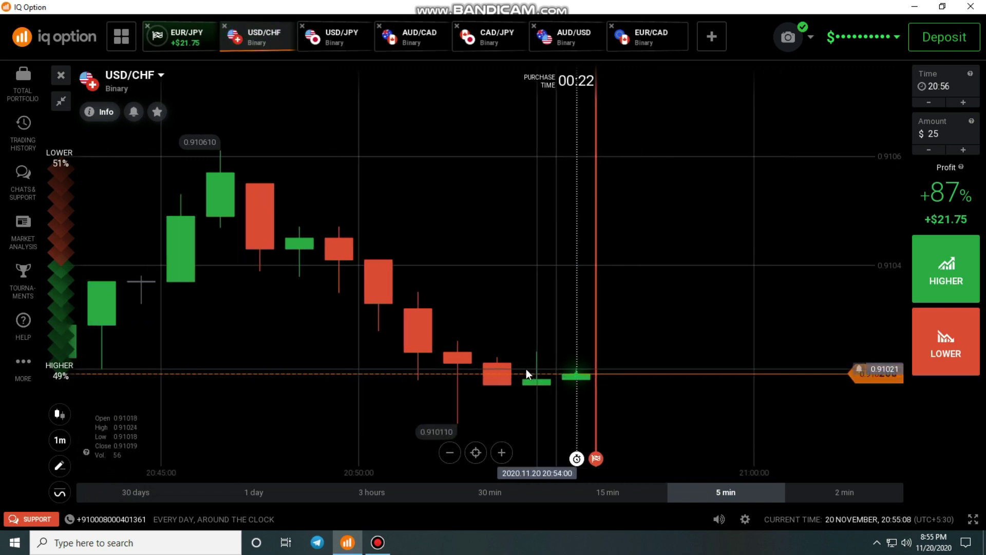
scroll(546, 351, down, 1)
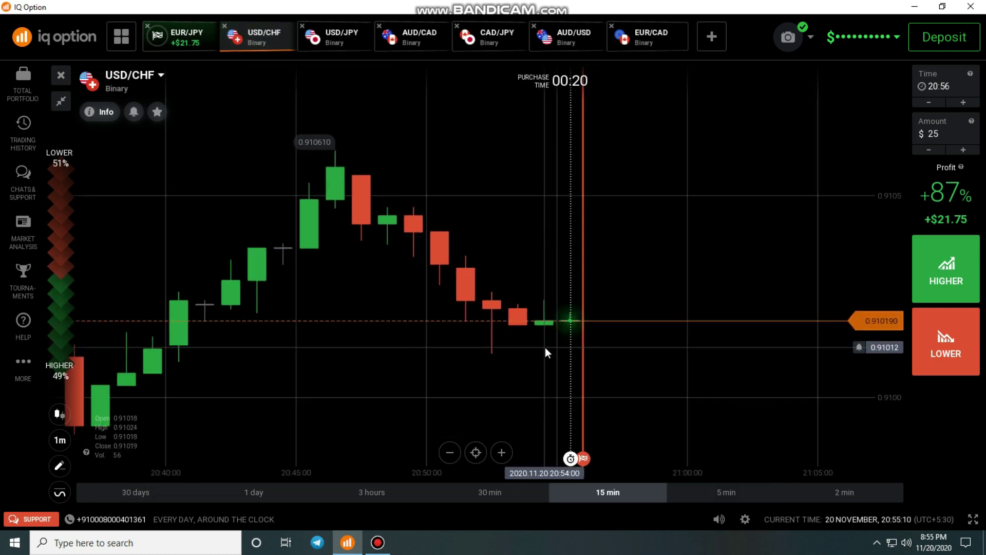
Step: Dismiss the expired trade result on the EUR/JPY chart
click(181, 41)
scroll(615, 349, up, 2)
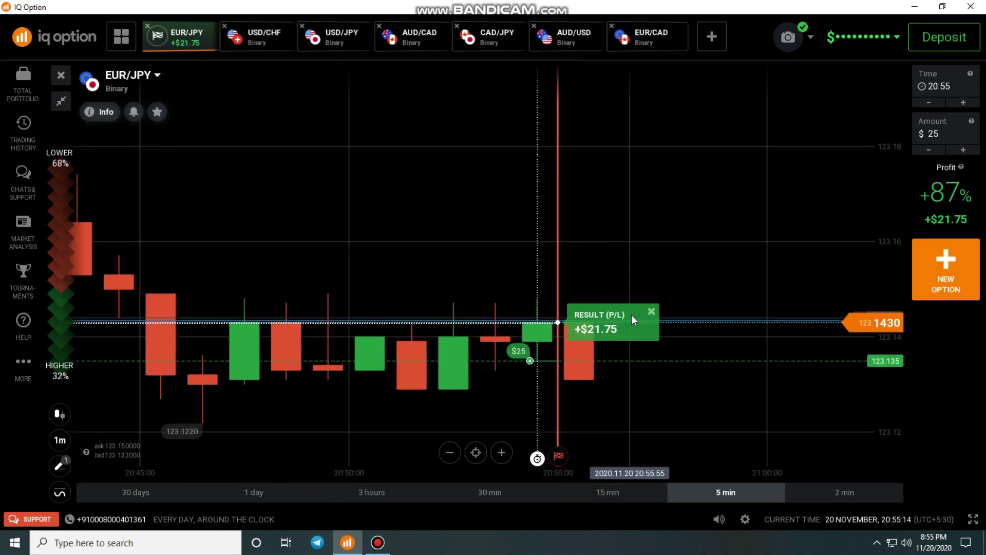
click(651, 315)
scroll(639, 340, down, 2)
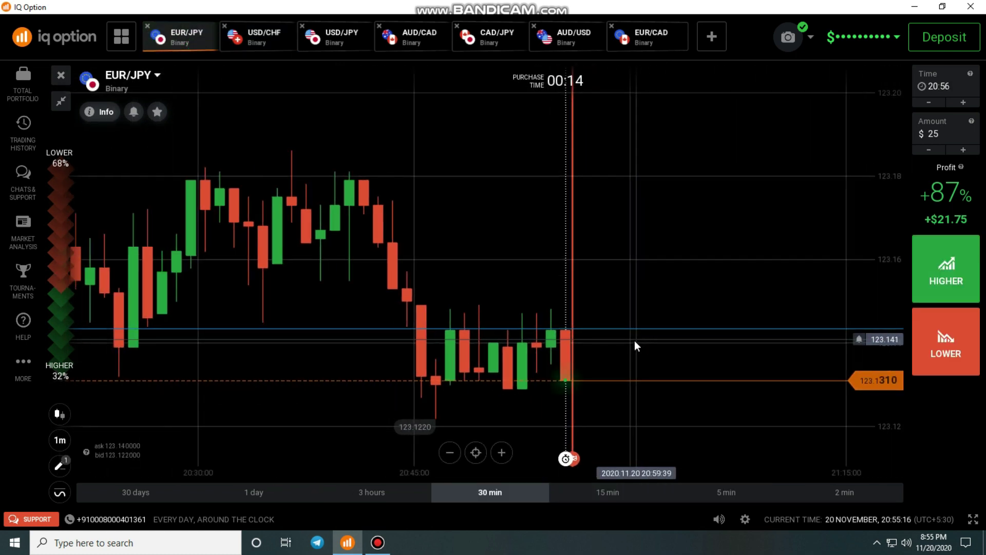
Step: Review the trading history of all positions, from the latest 20:55 trades back to the 20:47 ones, and close it
click(6, 122)
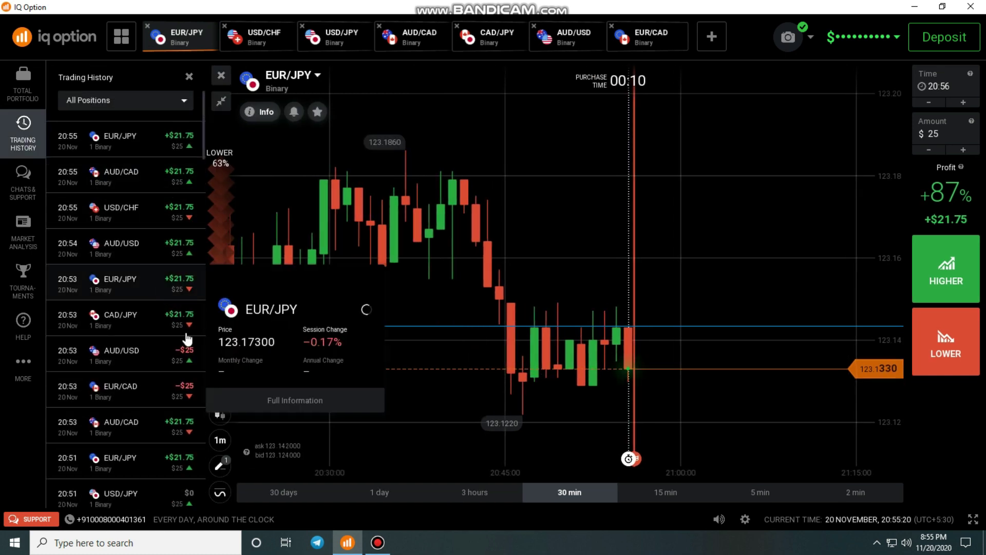
scroll(165, 367, down, 5)
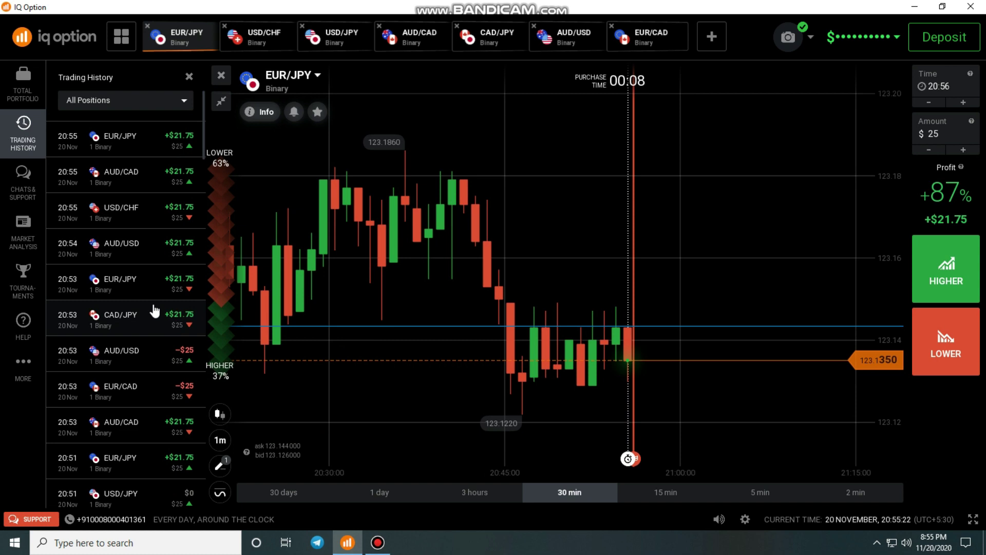
scroll(150, 311, down, 6)
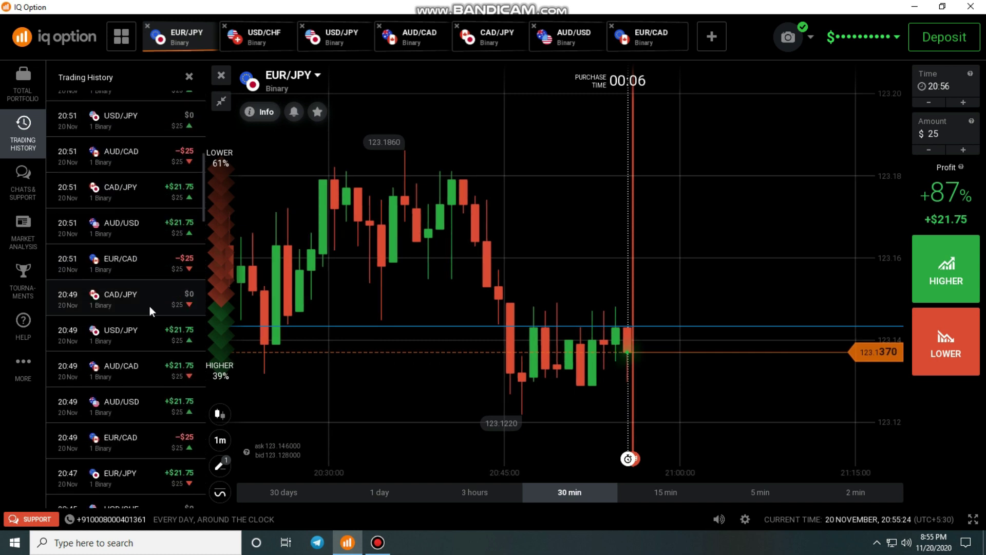
scroll(151, 312, up, 5)
scroll(150, 312, up, 5)
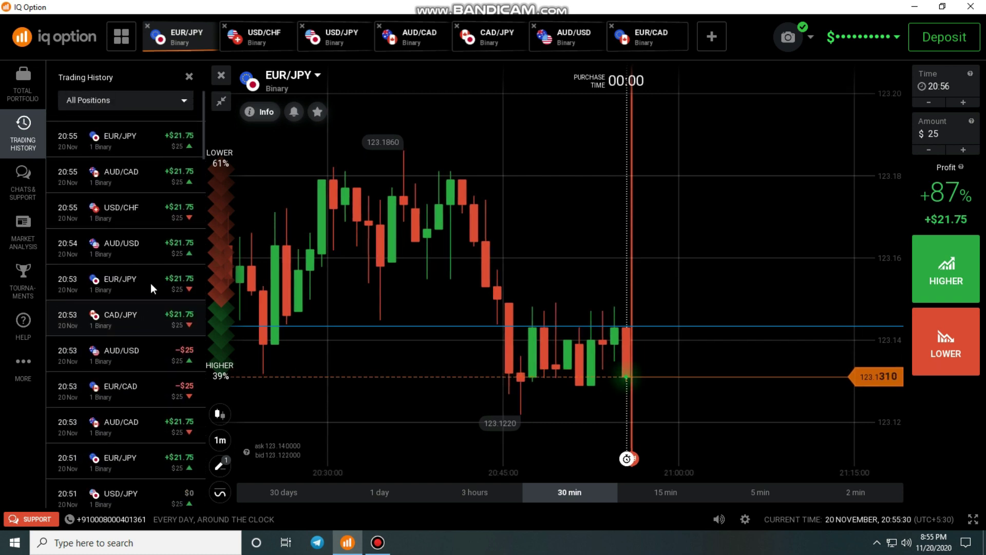
click(189, 76)
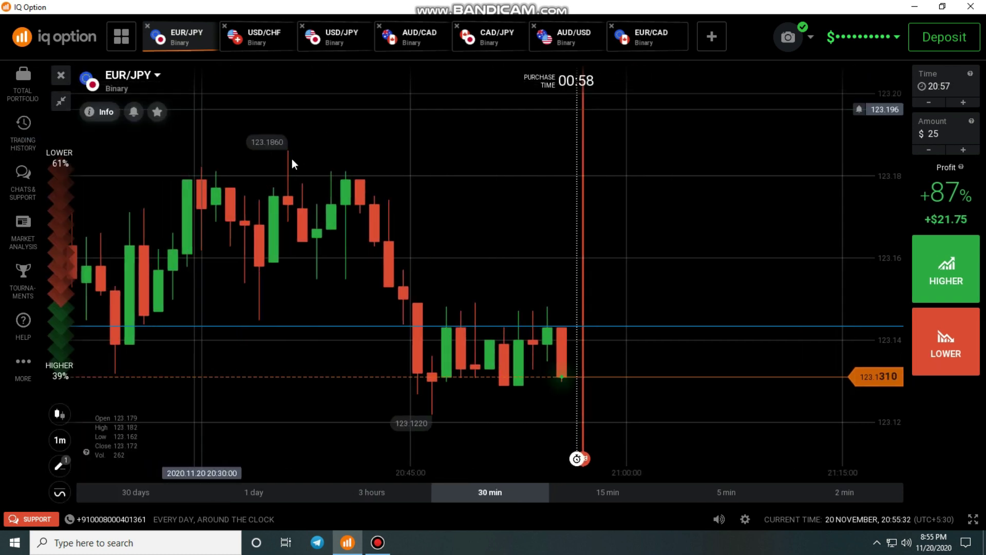
Step: Remove the drawn blue horizontal line from the EUR/JPY chart
scroll(381, 234, down, 3)
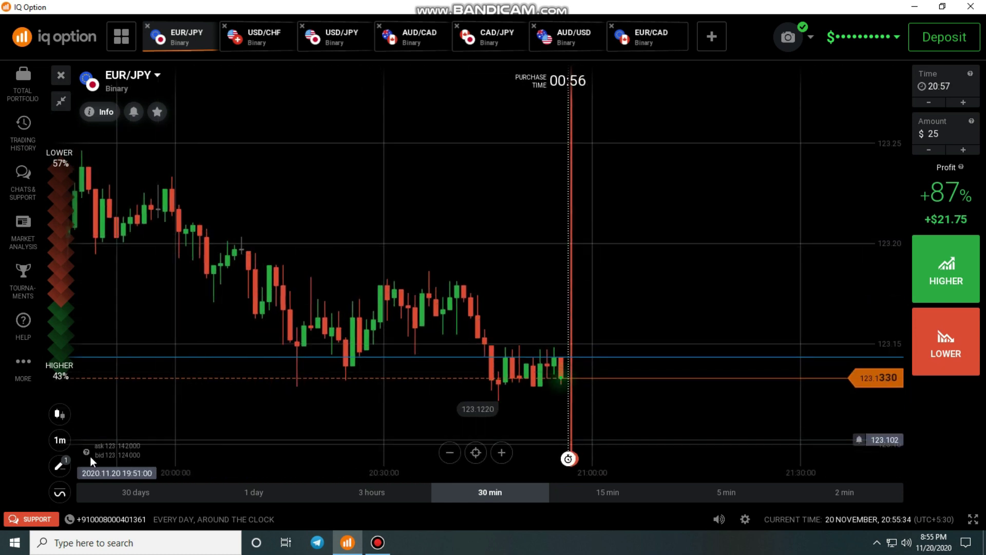
click(59, 465)
click(338, 361)
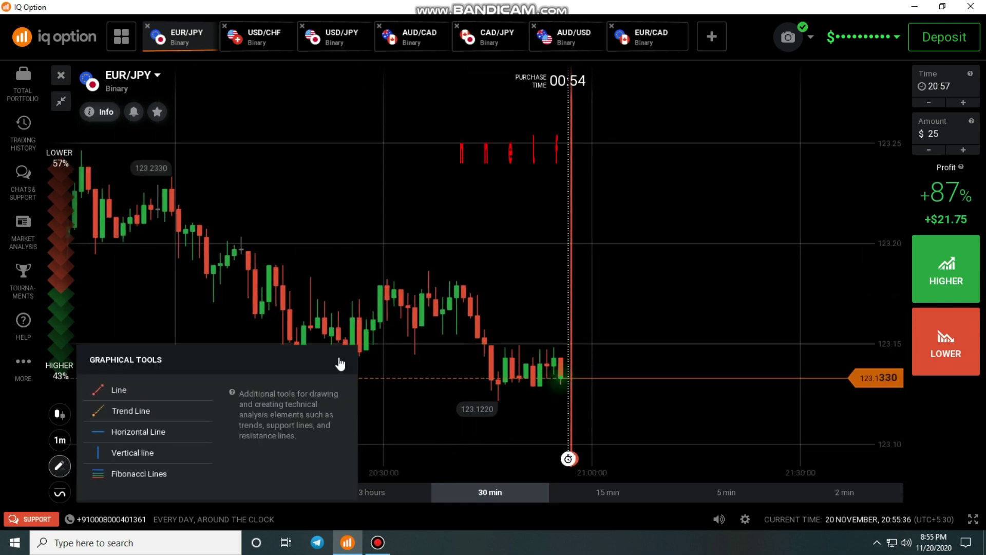
click(495, 297)
scroll(495, 297, up, 1)
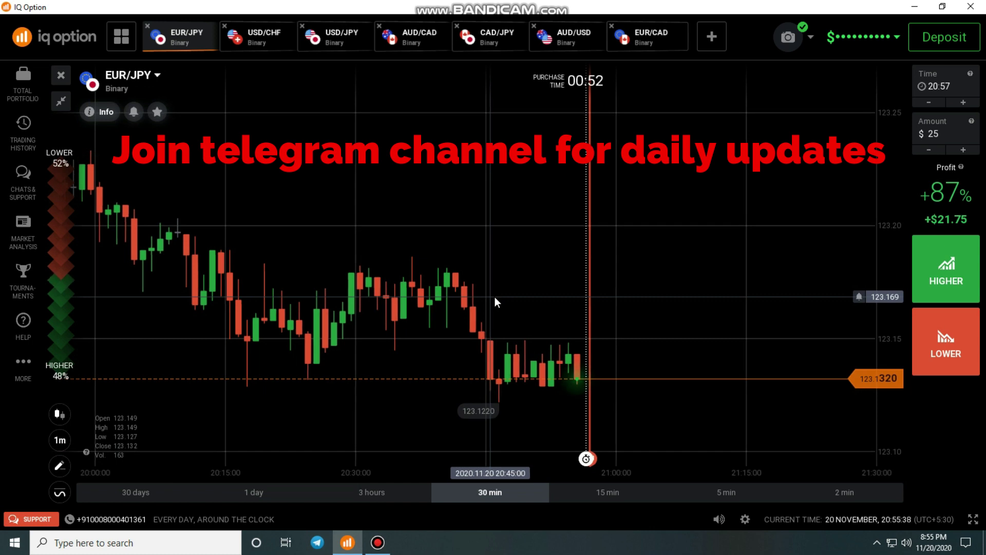